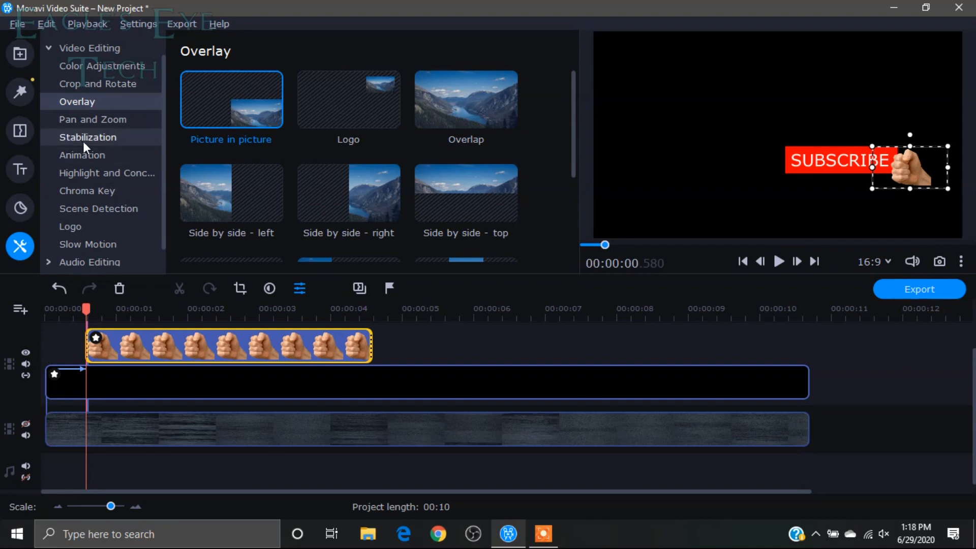
Add a keyframe animation to the fist clip and move its start keyframe position beyond the frame's lower-right corner
{"action": "left_click", "coordinate": [79, 156]}
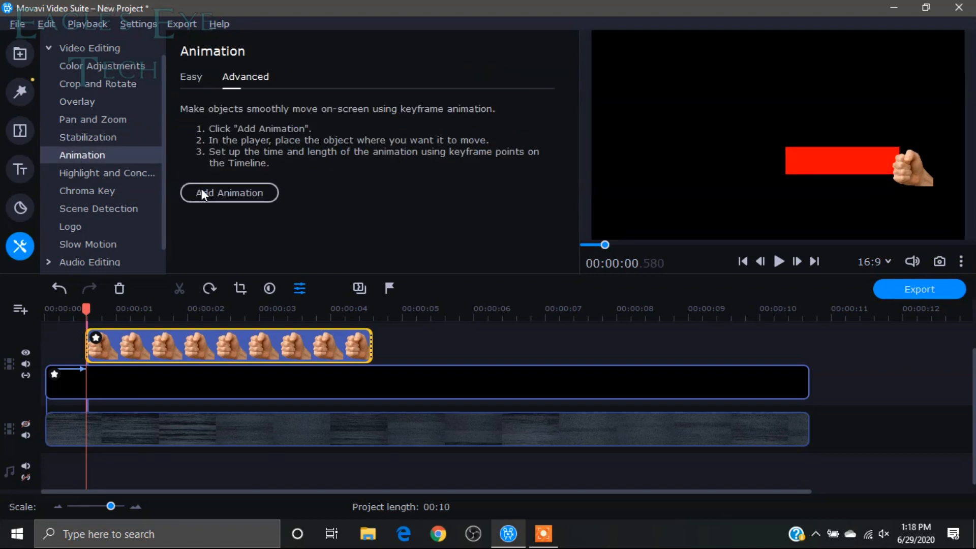
{"action": "left_click", "coordinate": [202, 192]}
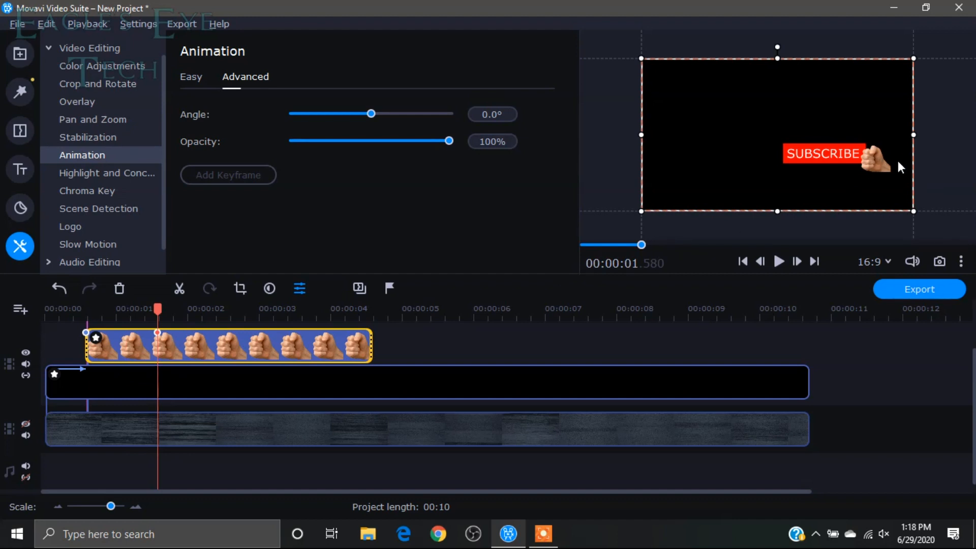
{"action": "left_click", "coordinate": [85, 333]}
{"action": "right_click", "coordinate": [86, 333]}
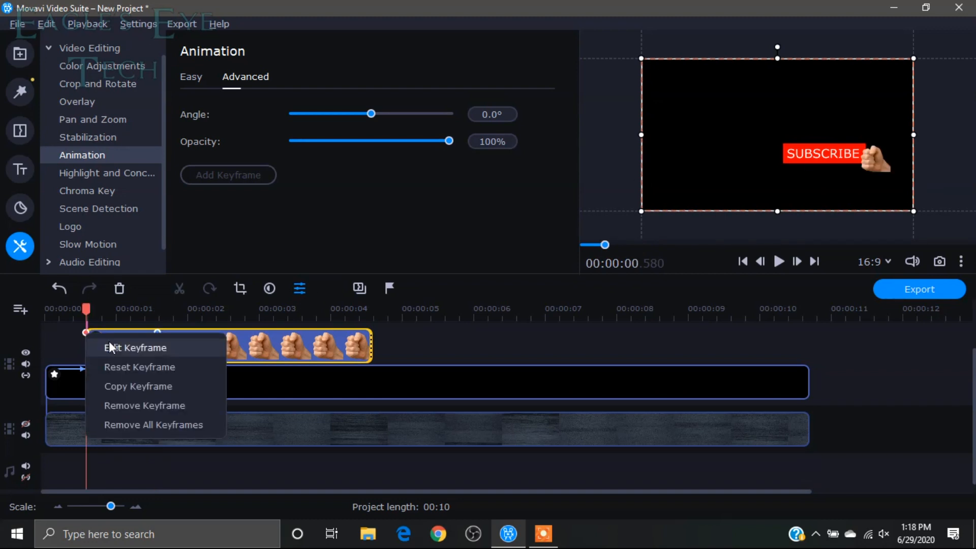
{"action": "left_click", "coordinate": [108, 342]}
{"action": "left_click_drag", "start_coordinate": [893, 190], "coordinate": [975, 240]}
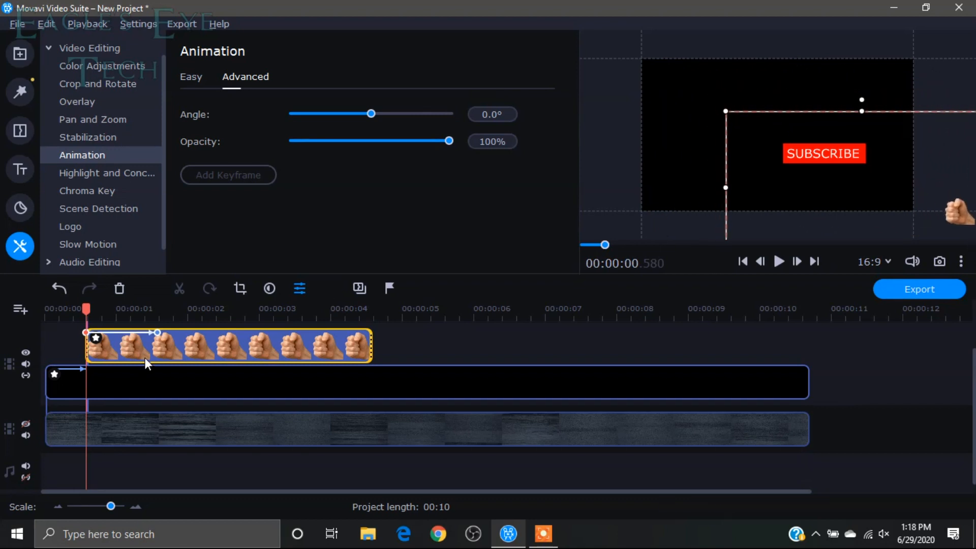
Shorten the fist's animation so its end keyframe sits at 00:00:00.890, and play it back from near the timeline's start
{"action": "left_click_drag", "start_coordinate": [156, 332], "coordinate": [108, 334]}
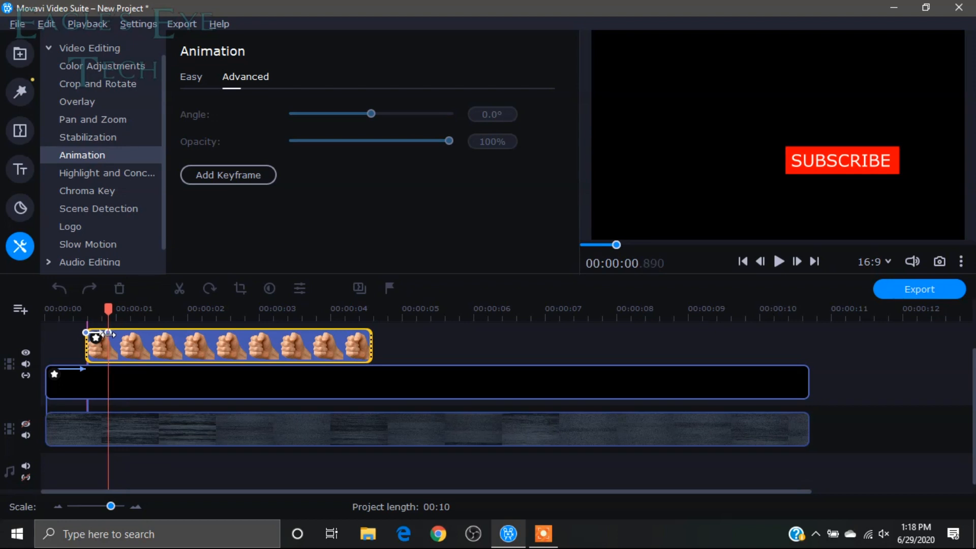
{"action": "left_click_drag", "start_coordinate": [108, 311], "coordinate": [49, 318]}
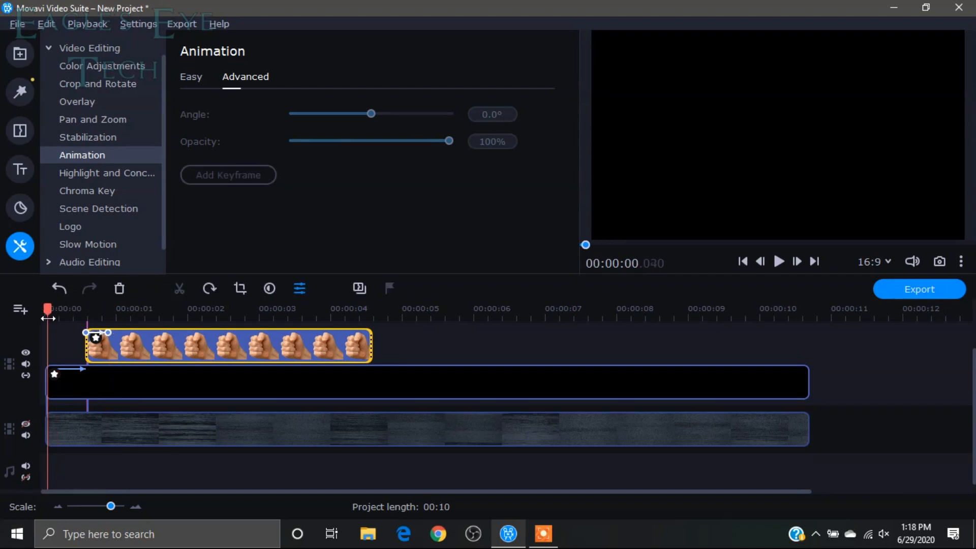
{"action": "left_click", "coordinate": [778, 262]}
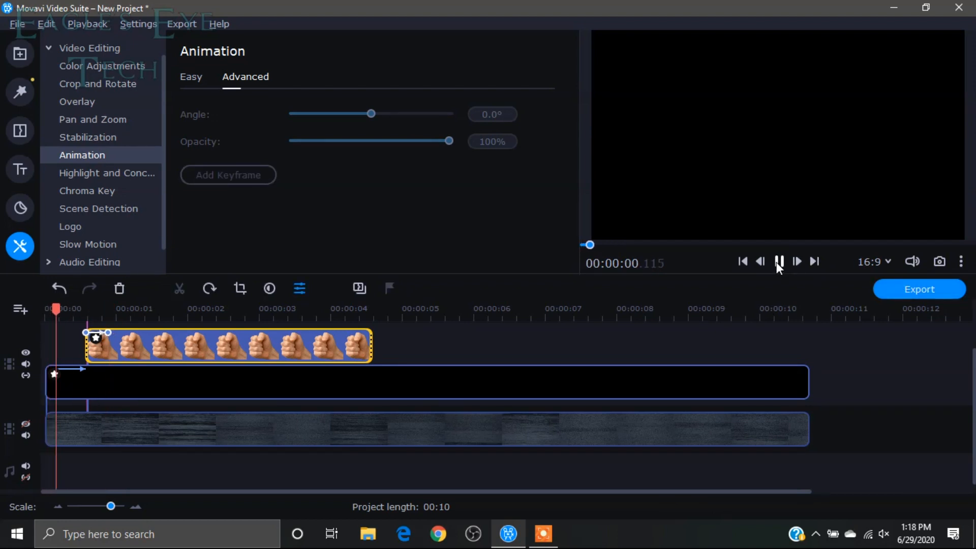
{"action": "left_click", "coordinate": [778, 261]}
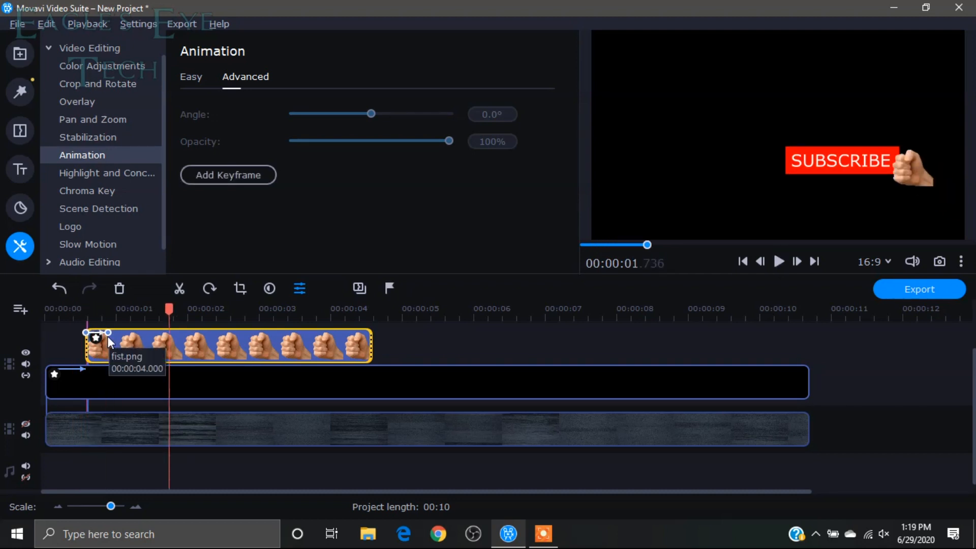
Split the SUBSCRIBE title, the fist clip and the 10.png clip together at the fist's end keyframe
{"action": "left_click", "coordinate": [107, 332]}
{"action": "scroll", "coordinate": [124, 393], "scroll_direction": "up", "scroll_amount": 1}
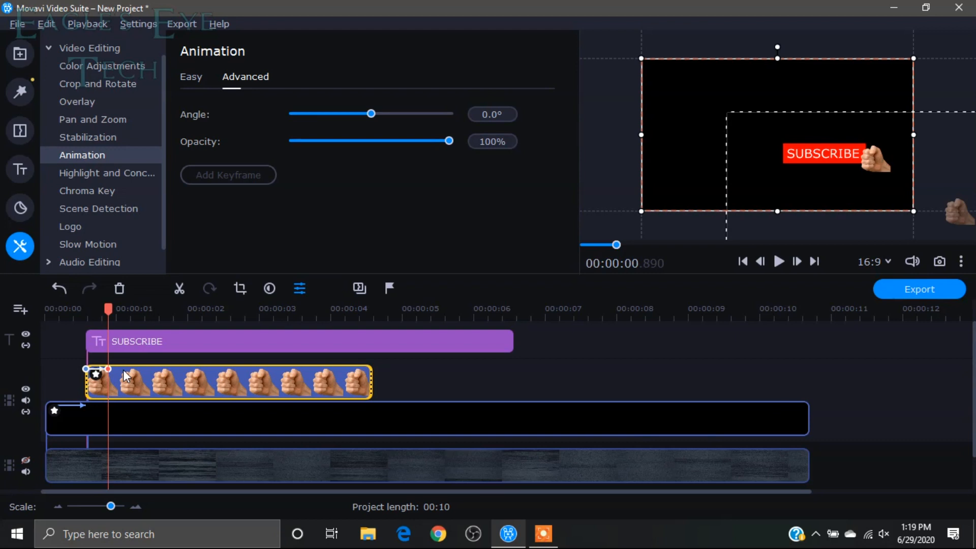
{"action": "left_click", "coordinate": [105, 349]}
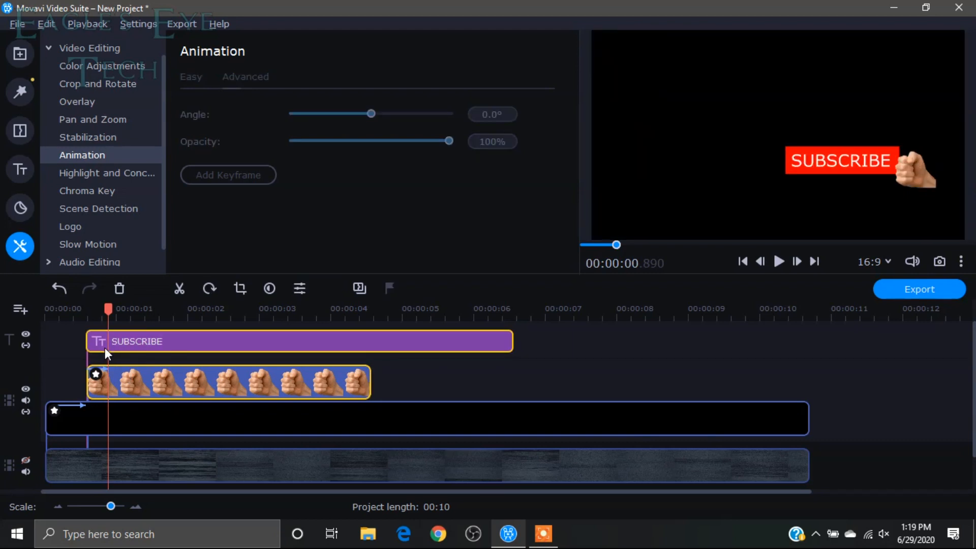
{"action": "left_click", "coordinate": [101, 420], "text": "ctrl"}
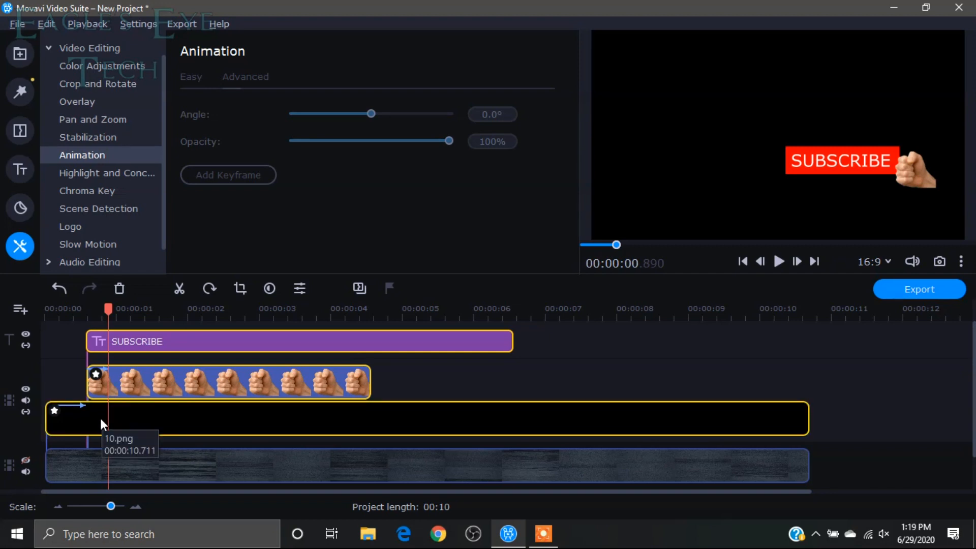
{"action": "left_click", "coordinate": [175, 291]}
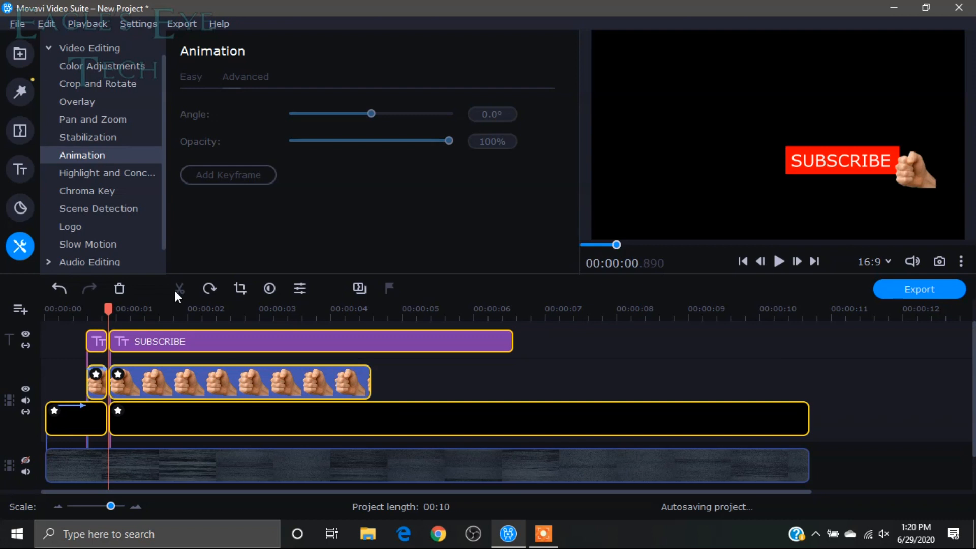
Reset the tint and hue to 0 in the color adjustments of the 10.png clip's second segment
{"action": "left_click", "coordinate": [138, 412]}
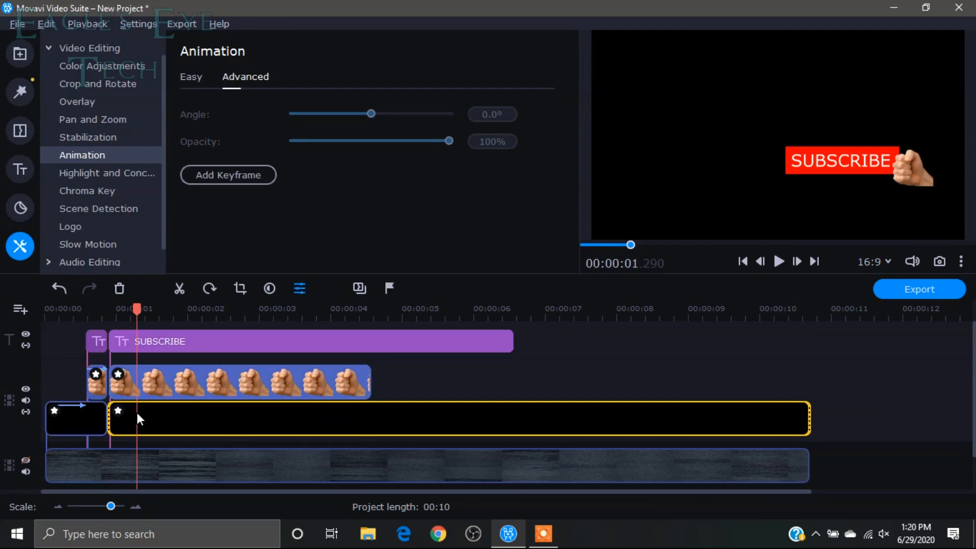
{"action": "left_click", "coordinate": [132, 336]}
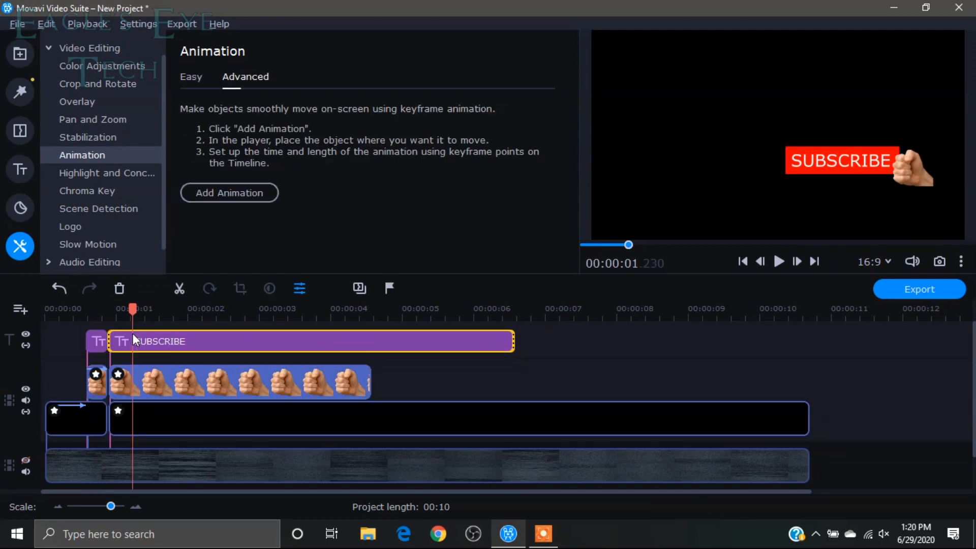
{"action": "left_click", "coordinate": [133, 424]}
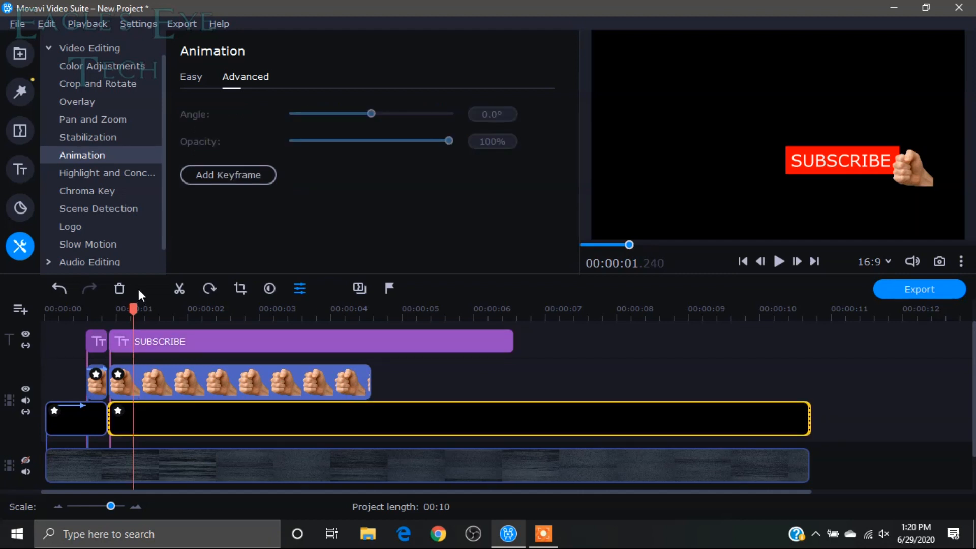
{"action": "left_click", "coordinate": [119, 67]}
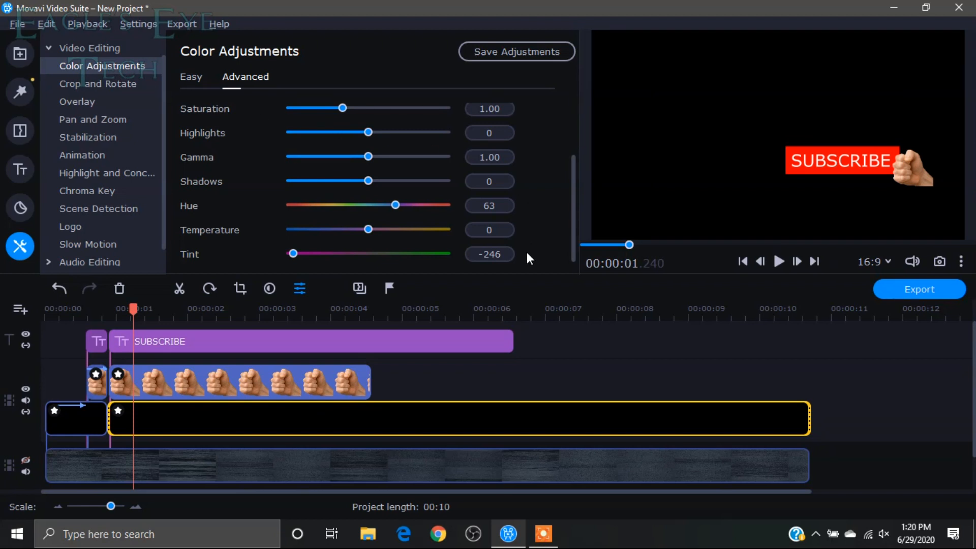
{"action": "left_click", "coordinate": [501, 258]}
{"action": "type", "text": "0"}
{"action": "left_click", "coordinate": [500, 207]}
{"action": "type", "text": "0"}
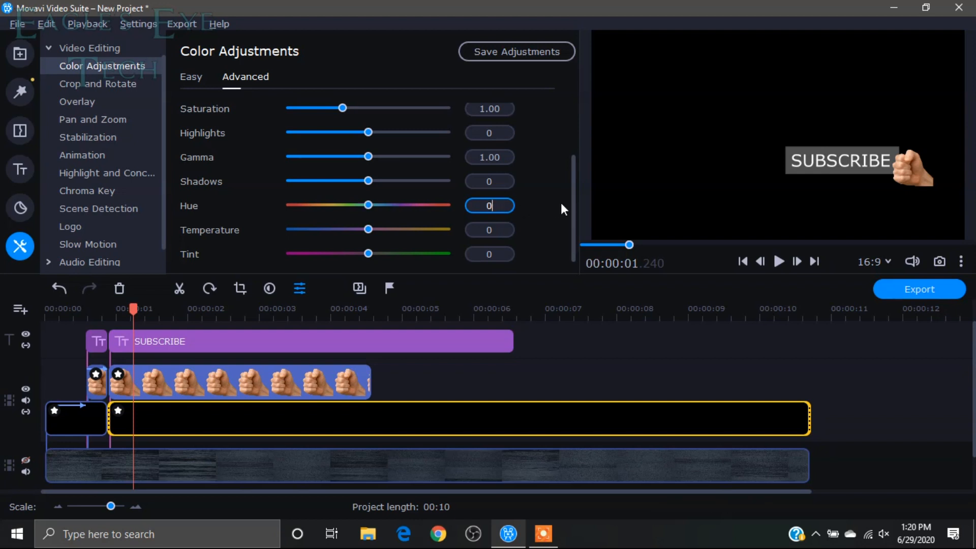
Set the brightness of the 10.png clip's second segment to 200
{"action": "left_click_drag", "start_coordinate": [574, 205], "coordinate": [572, 111]}
{"action": "left_click", "coordinate": [500, 140]}
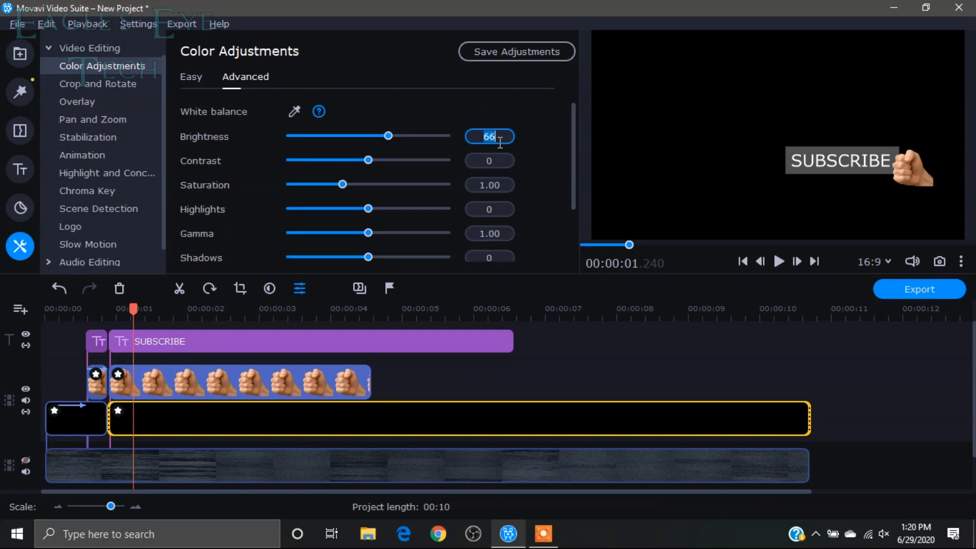
{"action": "type", "text": "200"}
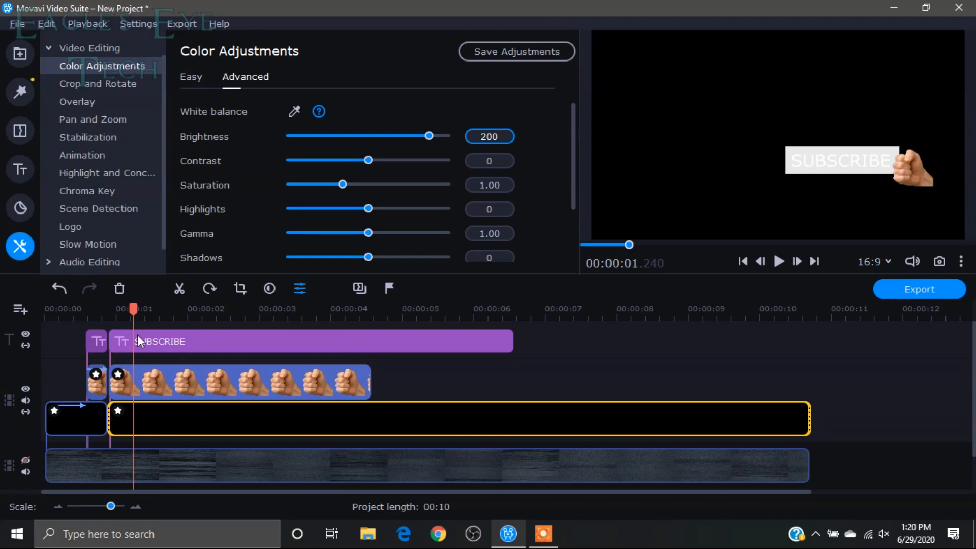
Change the text color of the second SUBSCRIBE title segment to gray #7d7d7d
{"action": "left_click", "coordinate": [127, 344]}
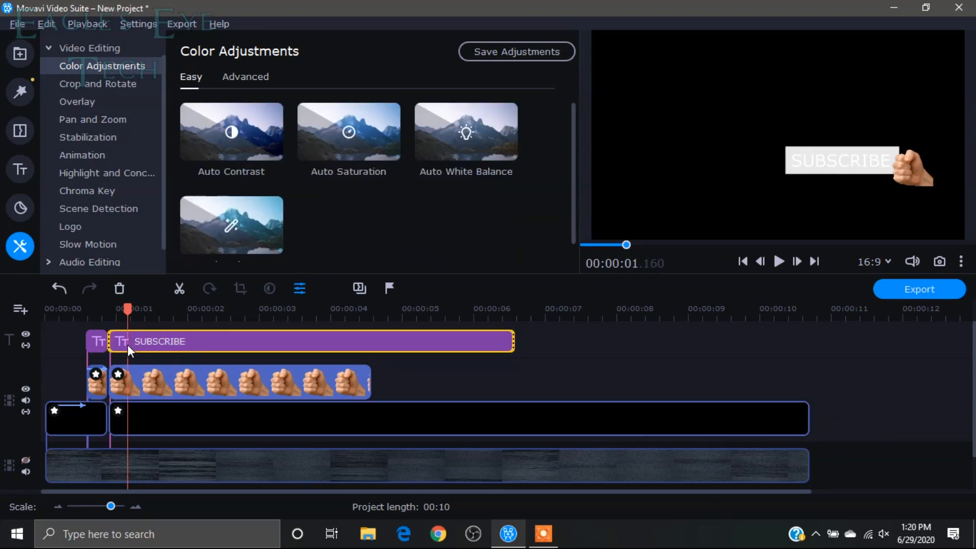
{"action": "double_click", "coordinate": [123, 336]}
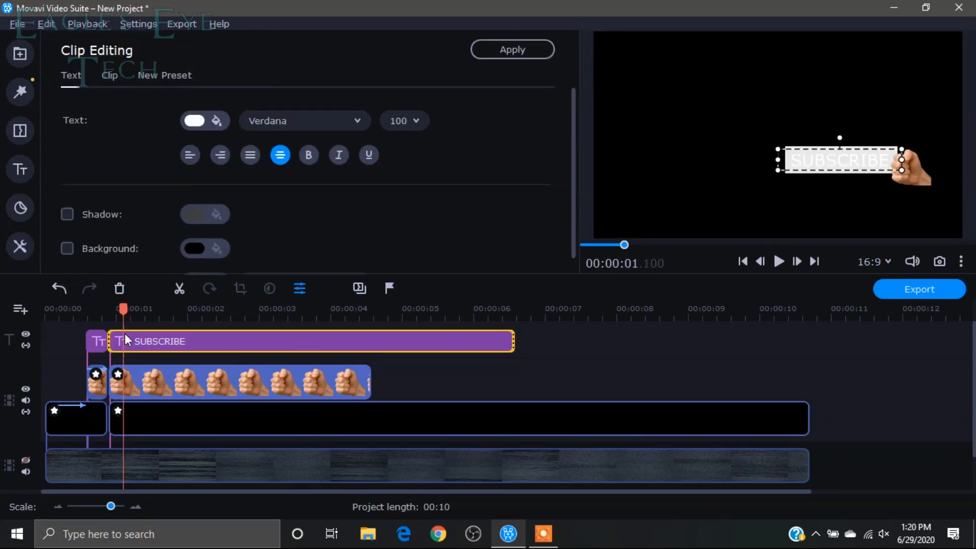
{"action": "left_click", "coordinate": [219, 120]}
{"action": "left_click", "coordinate": [274, 187]}
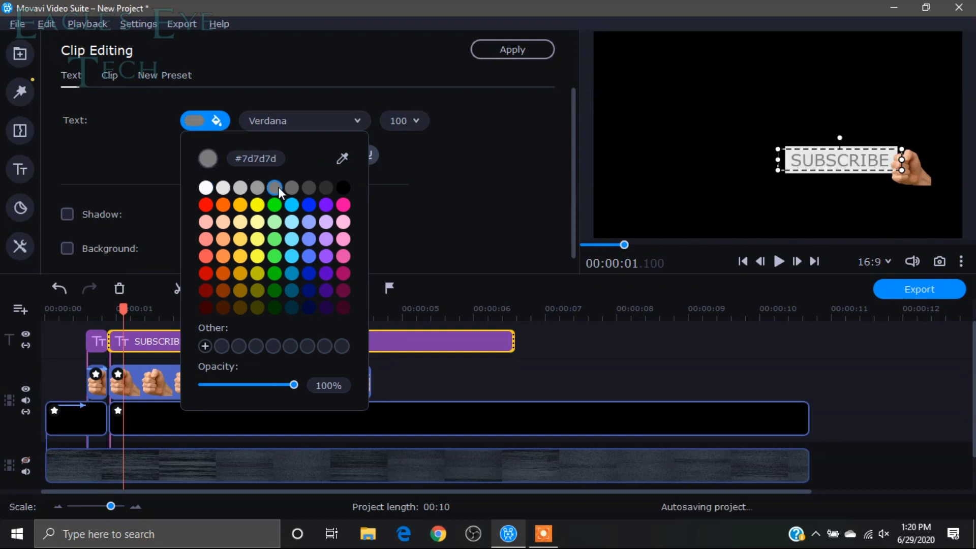
Change the second title segment's text to SUBSCRIBED, then shrink and center it to fit inside the button rectangle
{"action": "double_click", "coordinate": [875, 159]}
{"action": "left_click", "coordinate": [876, 160]}
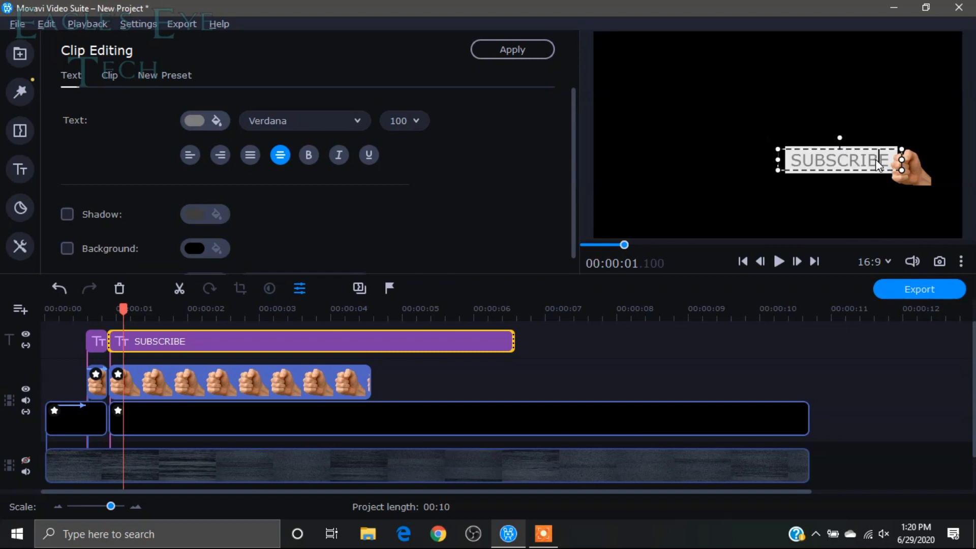
{"action": "type", "text": "D"}
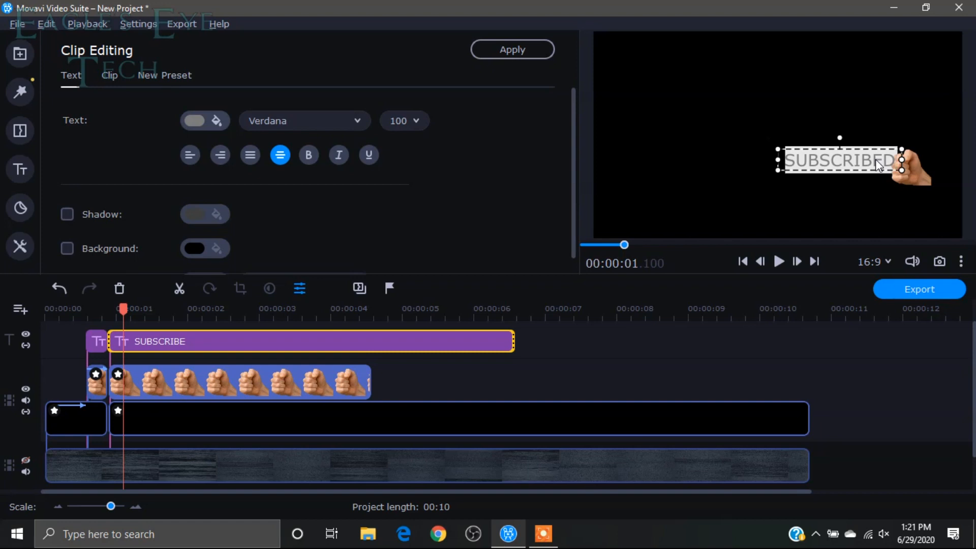
{"action": "left_click_drag", "start_coordinate": [901, 170], "coordinate": [863, 163]}
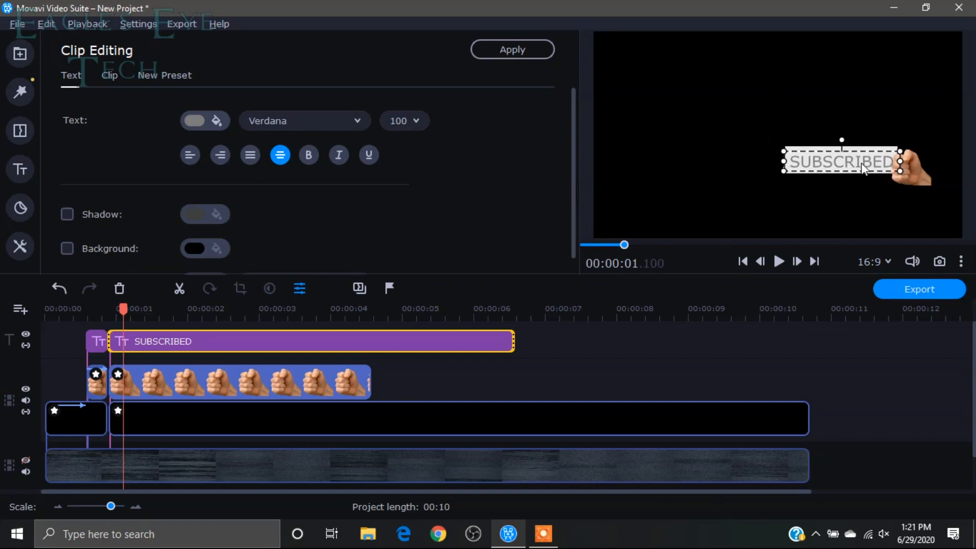
{"action": "left_click", "coordinate": [837, 215]}
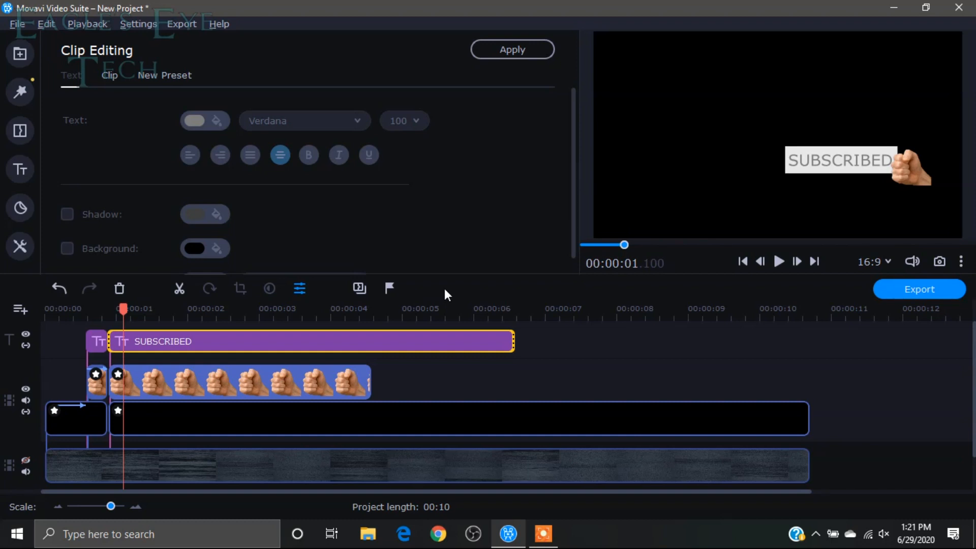
Copy the off-screen start keyframe of the first fist segment and paste it into the second fist segment at about 00:00:01.05
{"action": "left_click", "coordinate": [96, 384]}
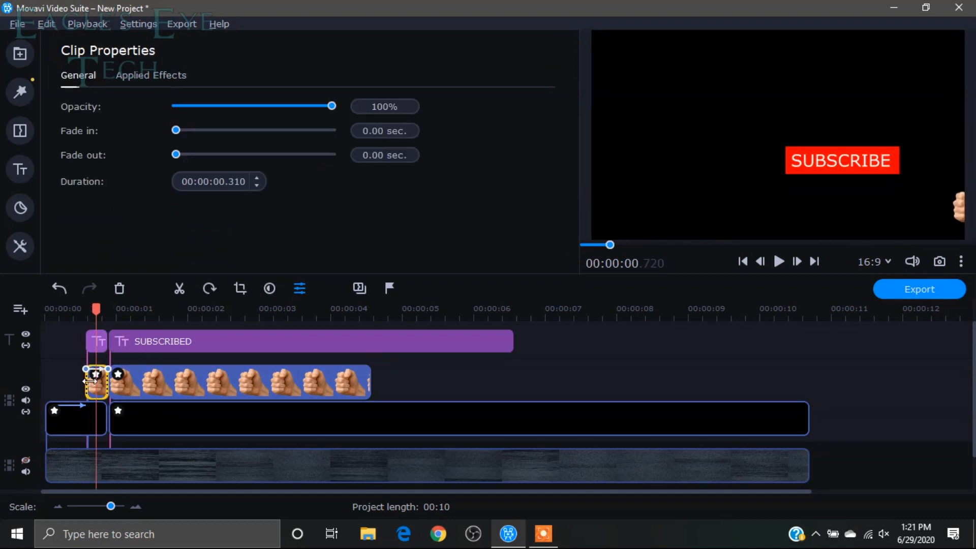
{"action": "left_click", "coordinate": [83, 370]}
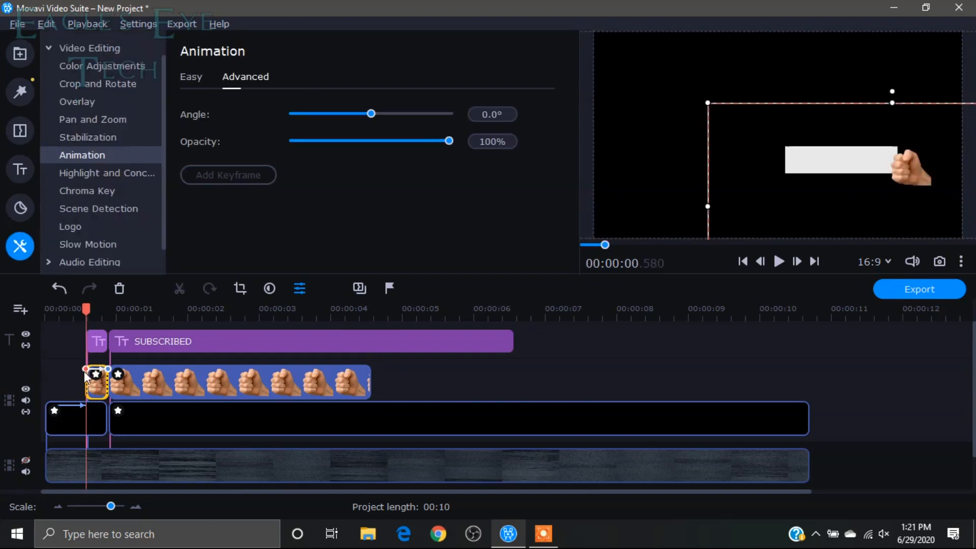
{"action": "right_click", "coordinate": [84, 371]}
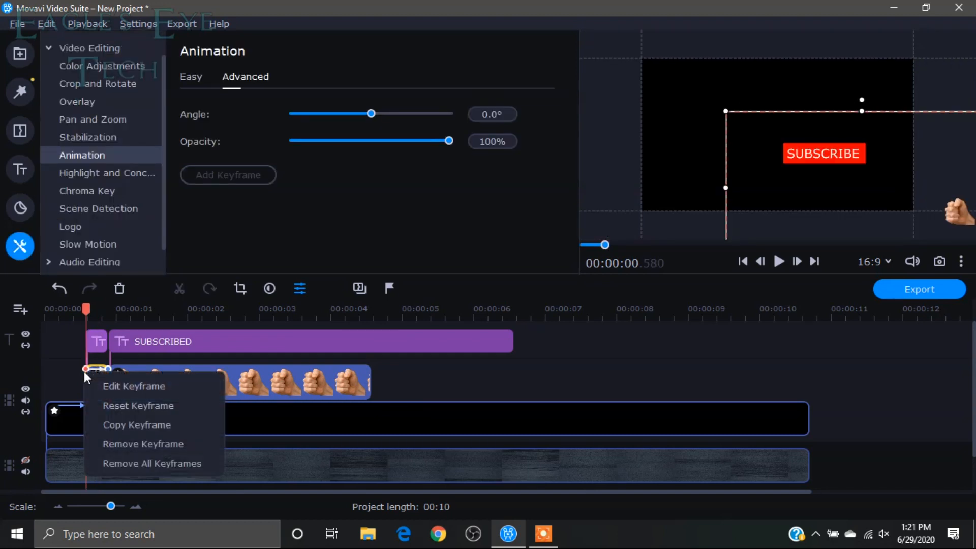
{"action": "left_click", "coordinate": [116, 425]}
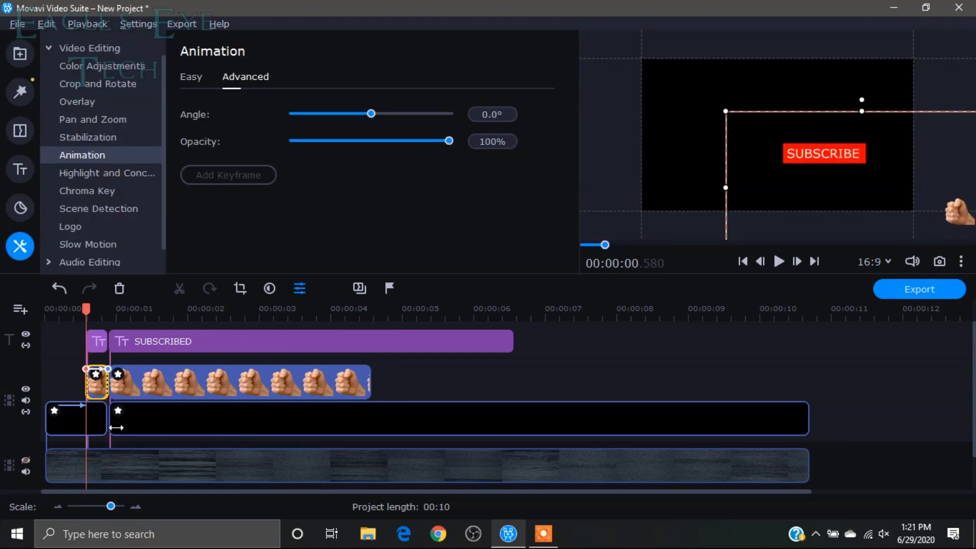
{"action": "left_click", "coordinate": [127, 380]}
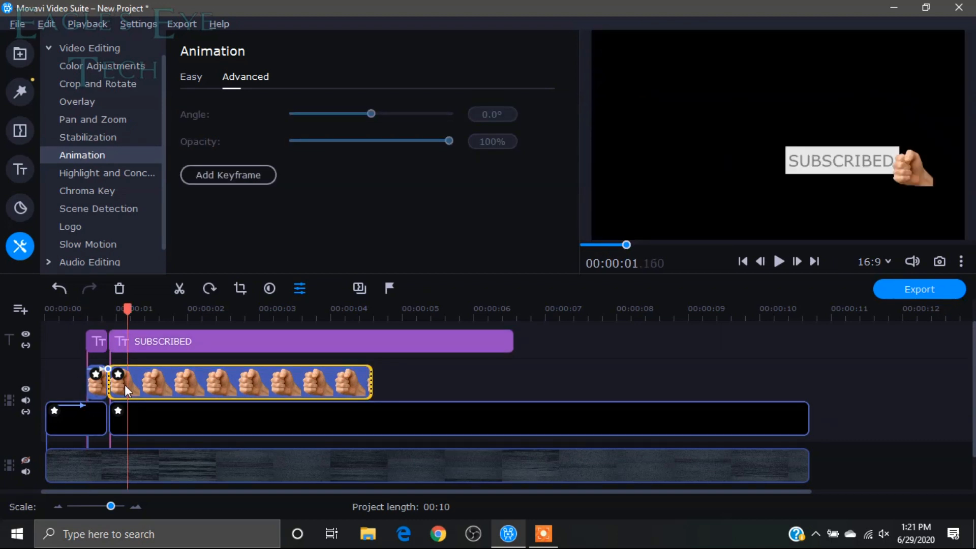
{"action": "right_click", "coordinate": [121, 386]}
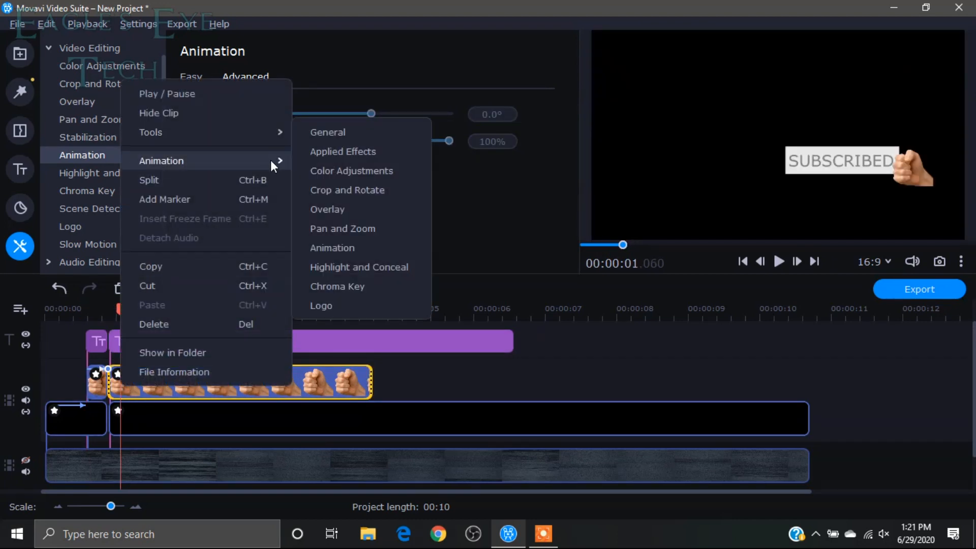
{"action": "mouse_move", "coordinate": [272, 159]}
{"action": "left_click", "coordinate": [322, 196]}
{"action": "left_click", "coordinate": [120, 370]}
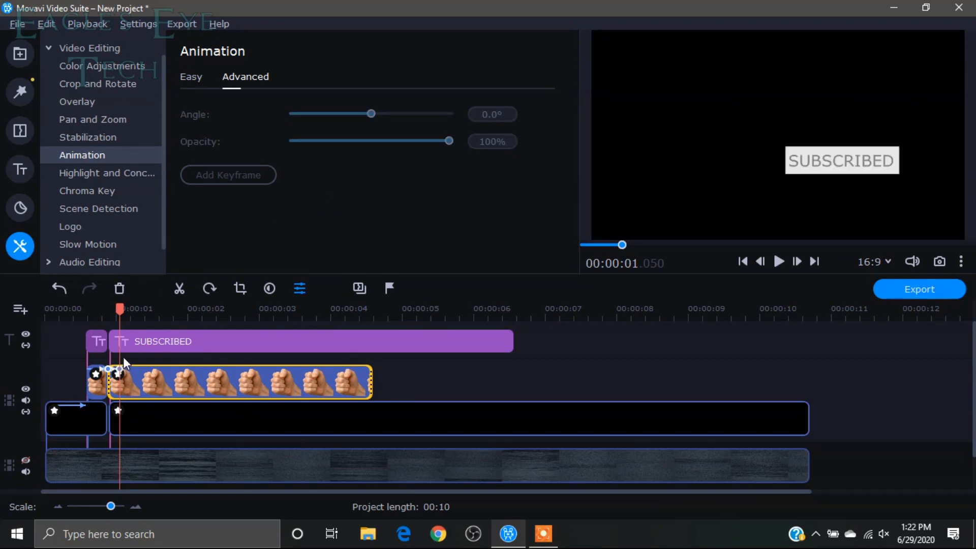
Play the subscribe button animation from near the timeline's start to check the fist's entrance and exit
{"action": "left_click", "coordinate": [98, 309]}
{"action": "left_click_drag", "start_coordinate": [95, 309], "coordinate": [54, 310]}
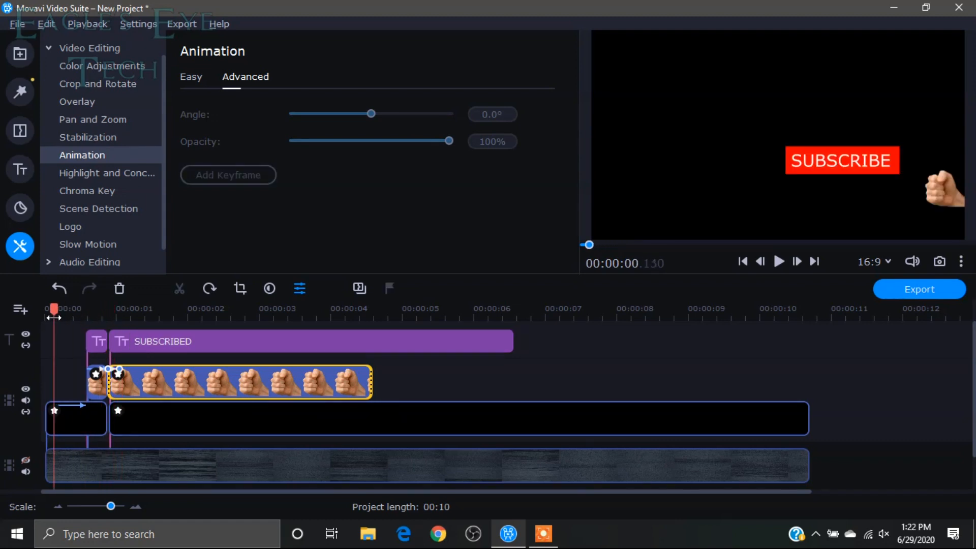
{"action": "left_click", "coordinate": [778, 264]}
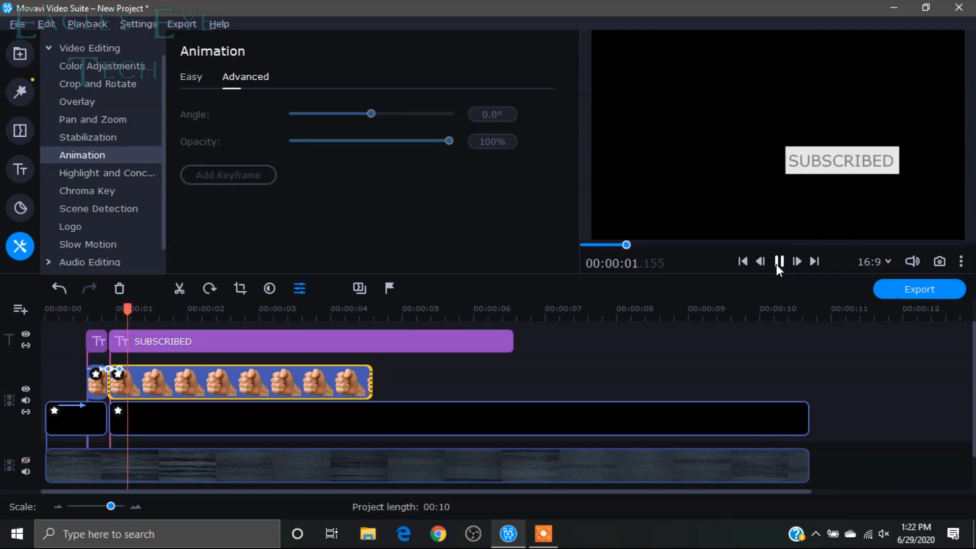
Stop the preview and add Bell 1.png to the overlay track, starting at about 00:00:01.11
{"action": "left_click", "coordinate": [778, 262]}
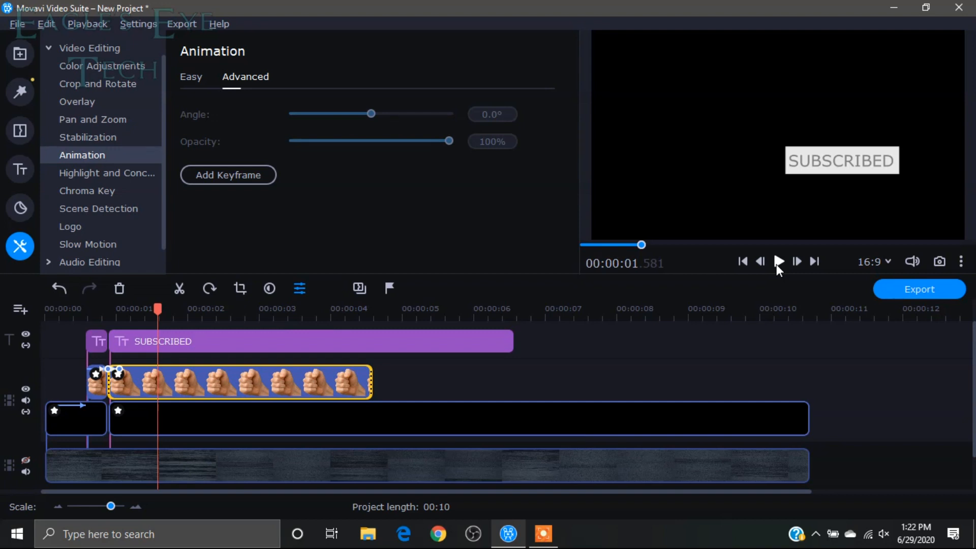
{"action": "left_click_drag", "start_coordinate": [158, 310], "coordinate": [129, 314]}
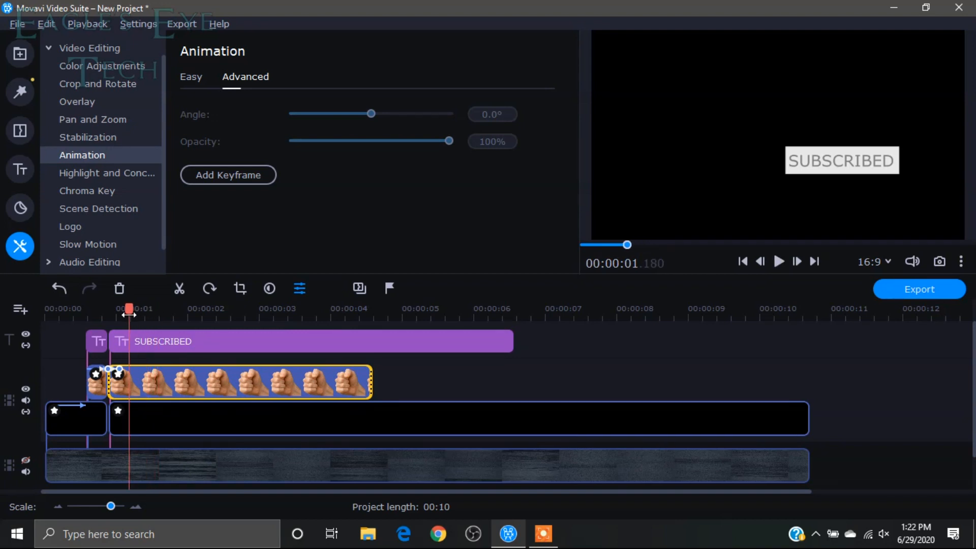
{"action": "left_click", "coordinate": [11, 55]}
{"action": "scroll", "coordinate": [579, 194], "scroll_direction": "up", "scroll_amount": 2}
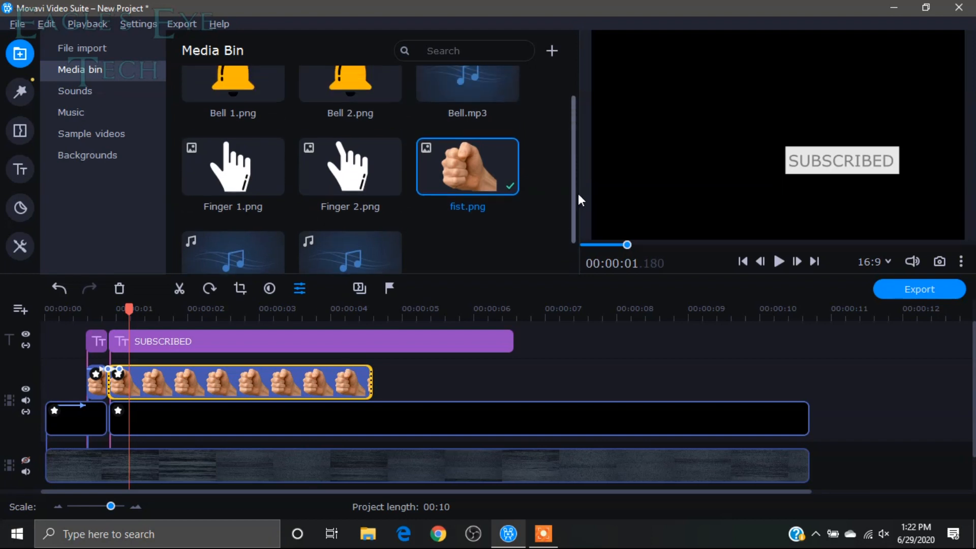
{"action": "left_click_drag", "start_coordinate": [578, 194], "coordinate": [575, 145]}
{"action": "left_click", "coordinate": [247, 118]}
{"action": "left_click_drag", "start_coordinate": [247, 118], "coordinate": [124, 411]}
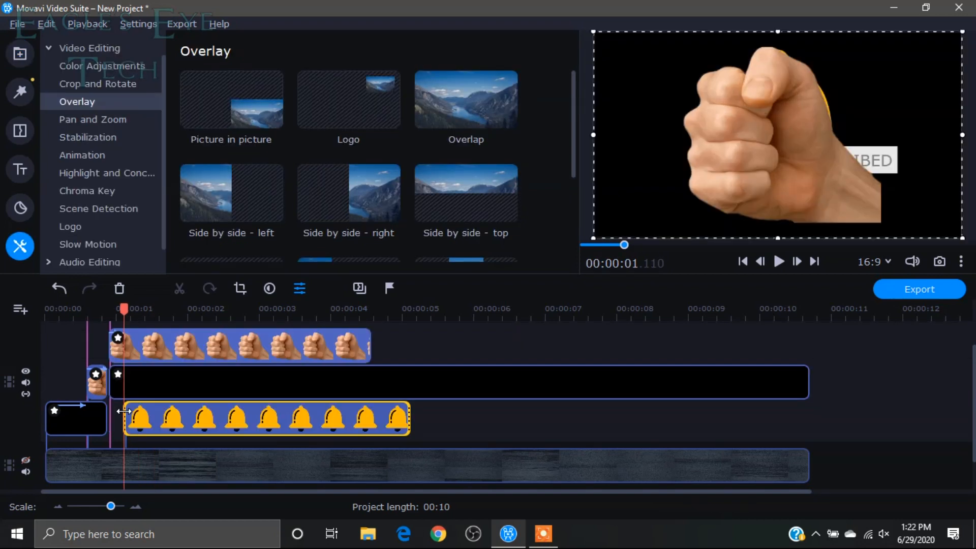
Make the bell a picture-in-picture overlay, shrink it to the button's height and place it just right of the SUBSCRIBED button
{"action": "left_click", "coordinate": [147, 422]}
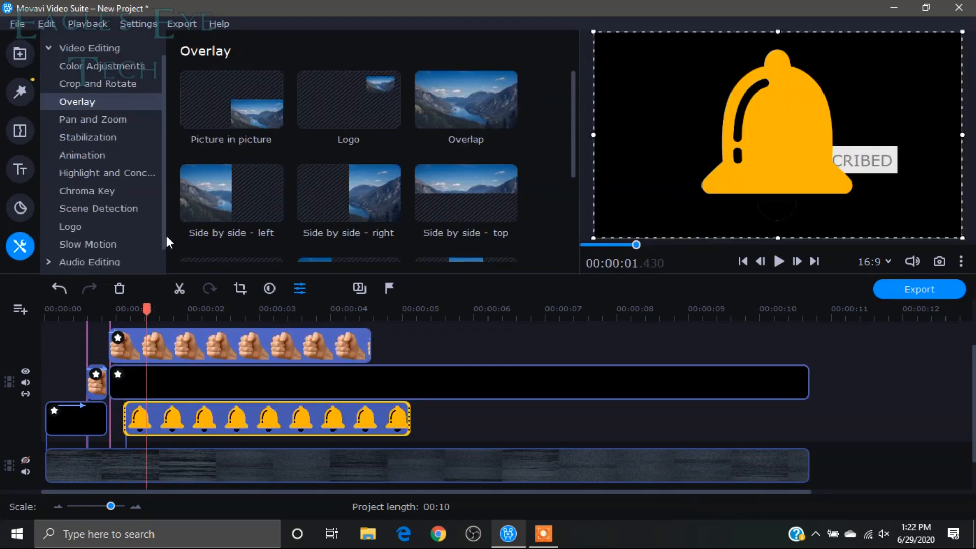
{"action": "left_click", "coordinate": [221, 118]}
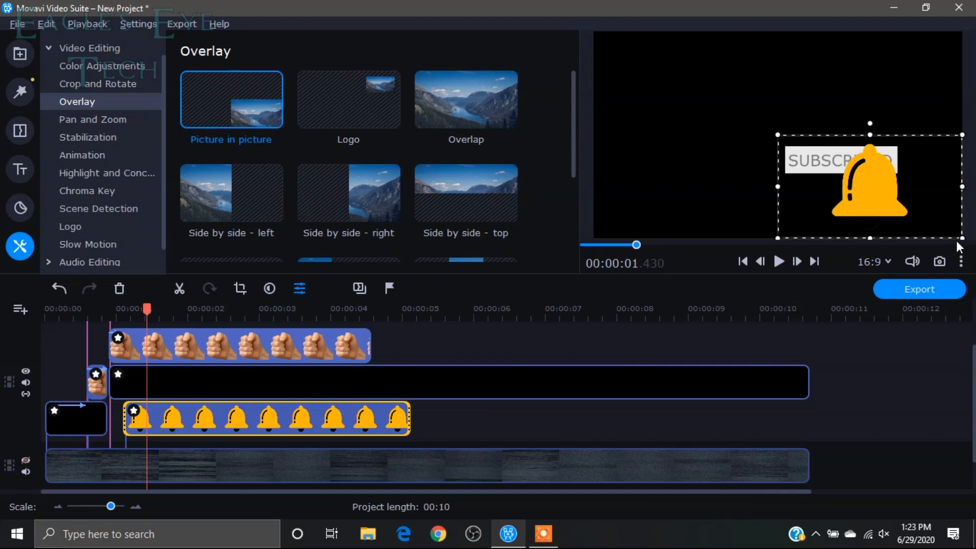
{"action": "left_click_drag", "start_coordinate": [961, 237], "coordinate": [891, 162]}
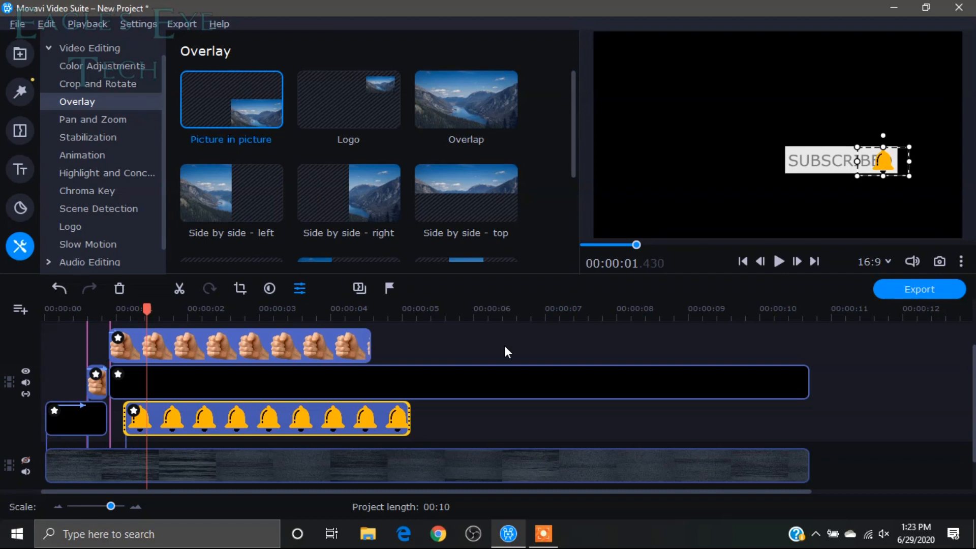
{"action": "left_click_drag", "start_coordinate": [885, 163], "coordinate": [916, 164]}
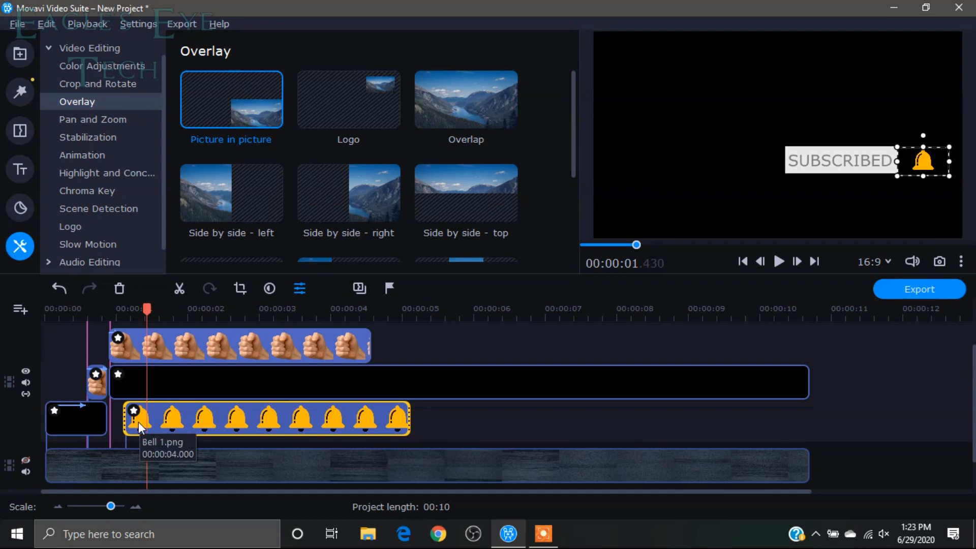
Add an advanced animation to the Bell 1 clip and move its first keyframe to the clip's start
{"action": "left_click", "coordinate": [81, 155]}
{"action": "left_click", "coordinate": [246, 188]}
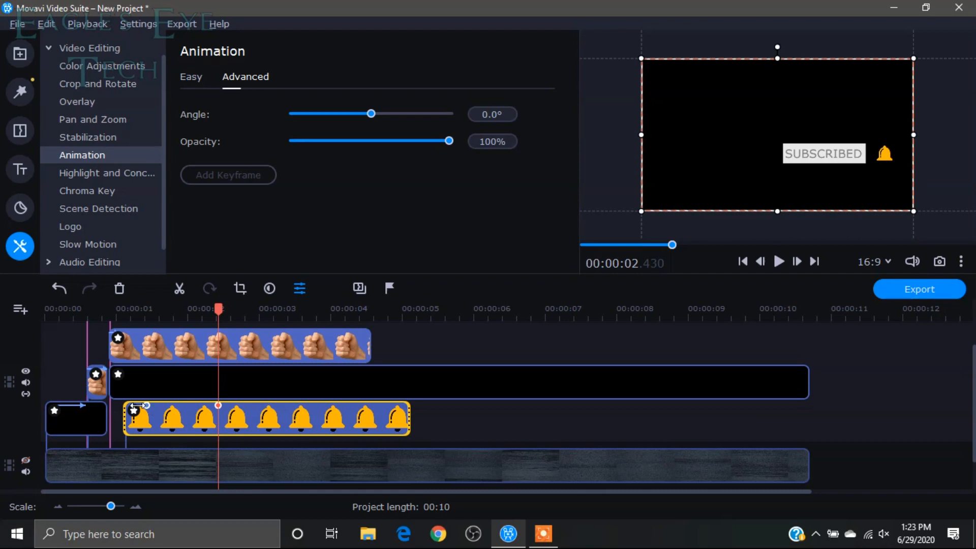
{"action": "left_click_drag", "start_coordinate": [139, 406], "coordinate": [125, 406]}
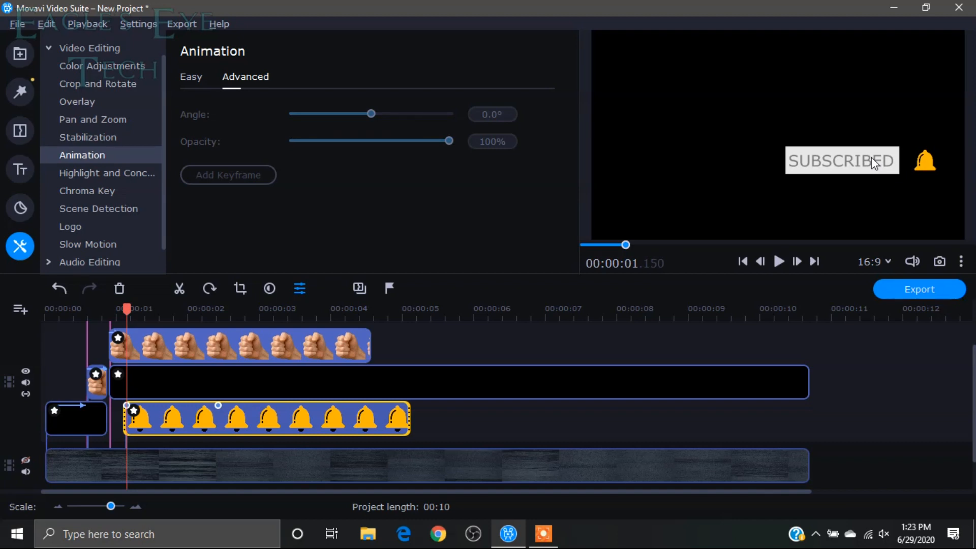
Edit the bell's start keyframe so the bell sits over the right end of the SUBSCRIBED button
{"action": "left_click", "coordinate": [127, 407]}
{"action": "right_click", "coordinate": [127, 407]}
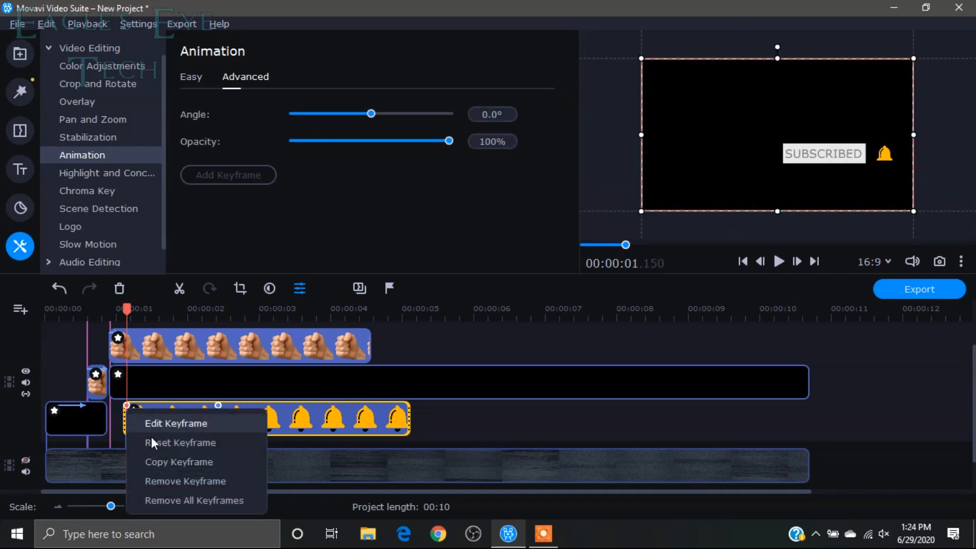
{"action": "left_click", "coordinate": [165, 424]}
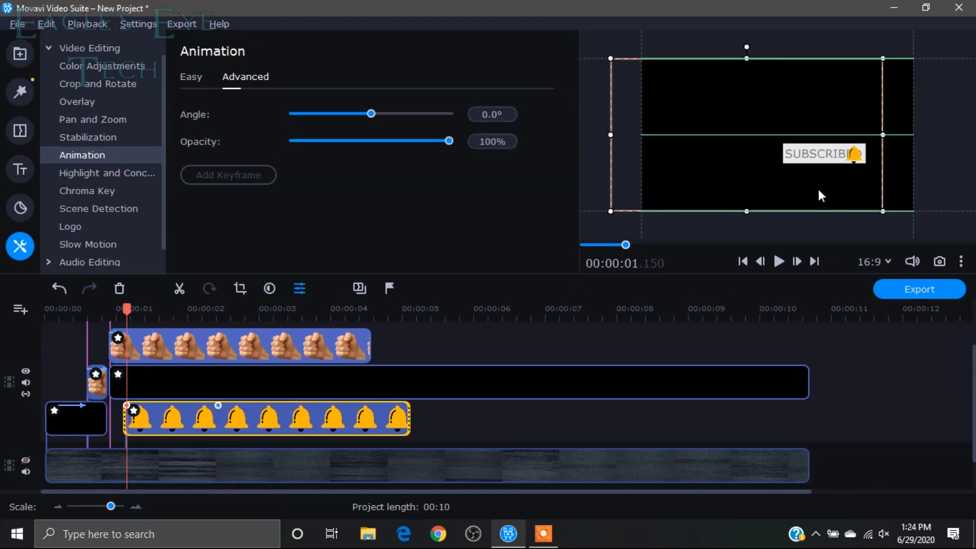
{"action": "left_click_drag", "start_coordinate": [819, 191], "coordinate": [819, 191]}
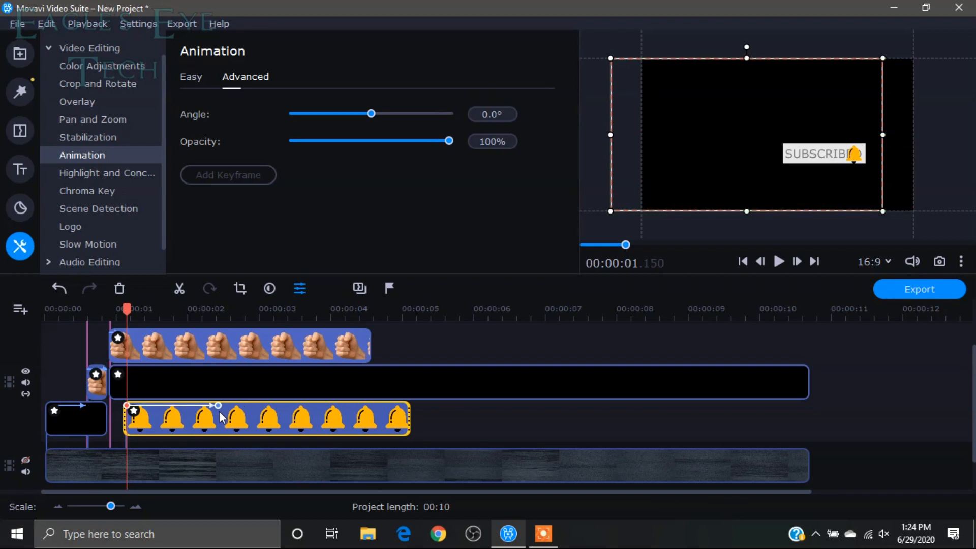
Move the bell's end keyframe to about 00:00:01.43 and scrub through the bell's slide to check it
{"action": "left_click_drag", "start_coordinate": [219, 406], "coordinate": [147, 406]}
{"action": "mouse_move", "coordinate": [148, 309]}
{"action": "left_mouse_down"}
{"action": "mouse_move", "coordinate": [122, 309]}
{"action": "mouse_move", "coordinate": [160, 309]}
{"action": "left_mouse_up"}
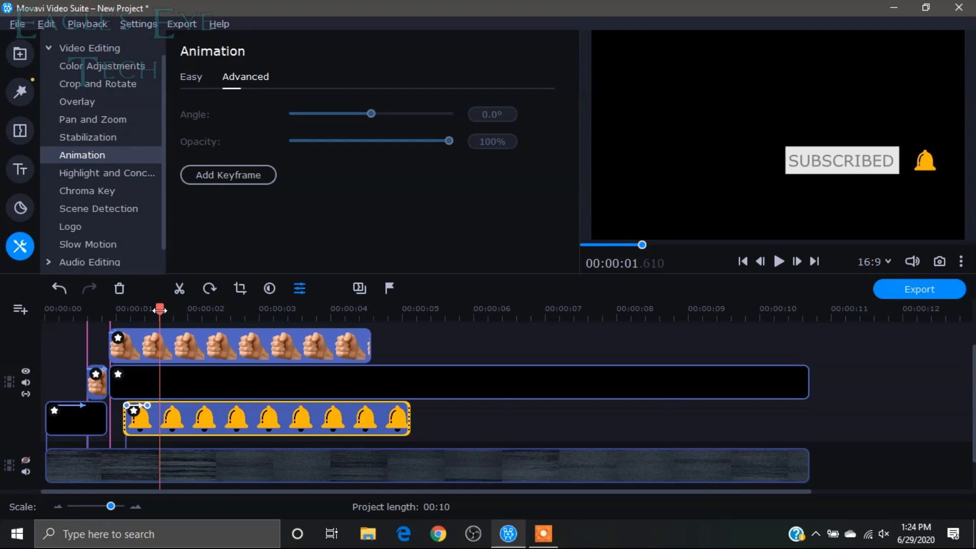
{"action": "left_click_drag", "start_coordinate": [160, 308], "coordinate": [122, 308]}
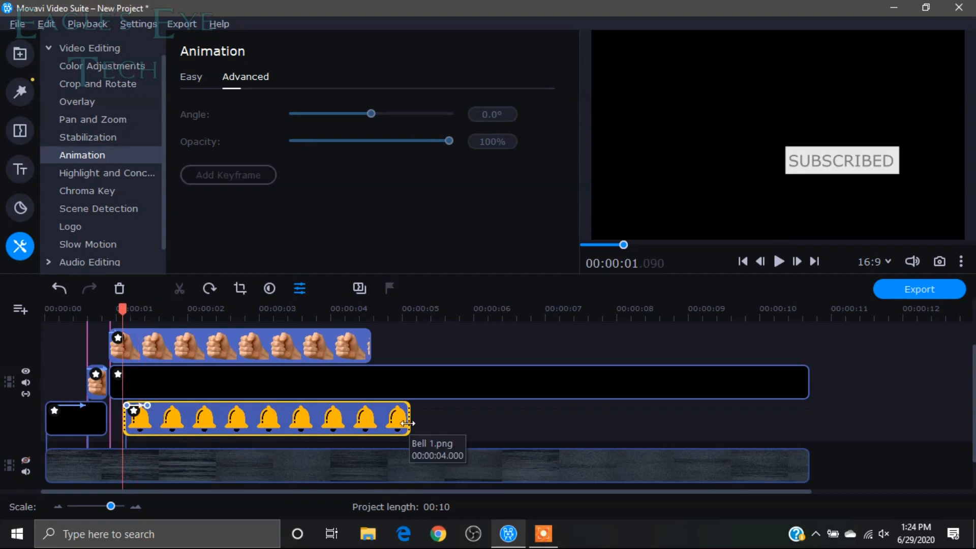
Trim the Bell 1 clip to end at about 00:00:02.06 and add Bell 2.png directly after it
{"action": "left_click_drag", "start_coordinate": [408, 424], "coordinate": [188, 396]}
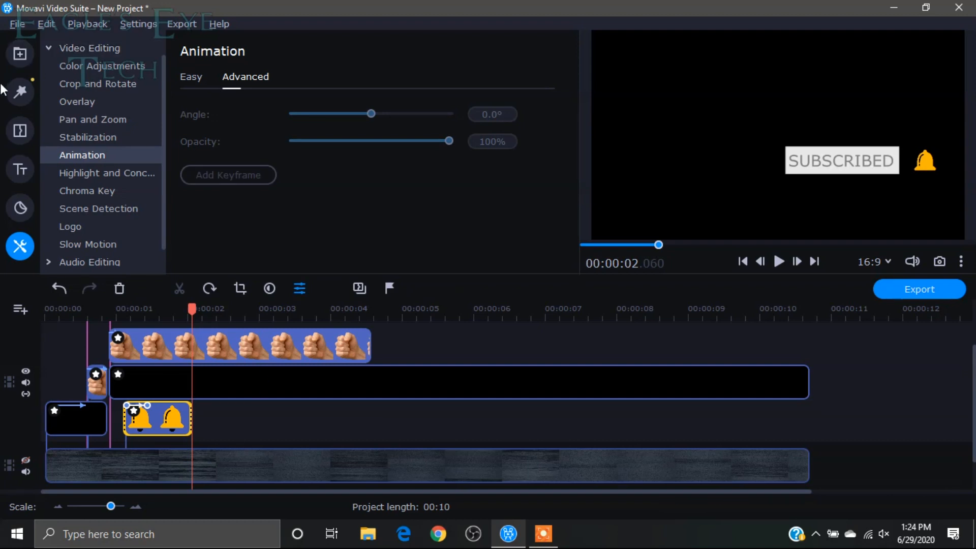
{"action": "left_click", "coordinate": [20, 53]}
{"action": "left_click_drag", "start_coordinate": [351, 104], "coordinate": [194, 386]}
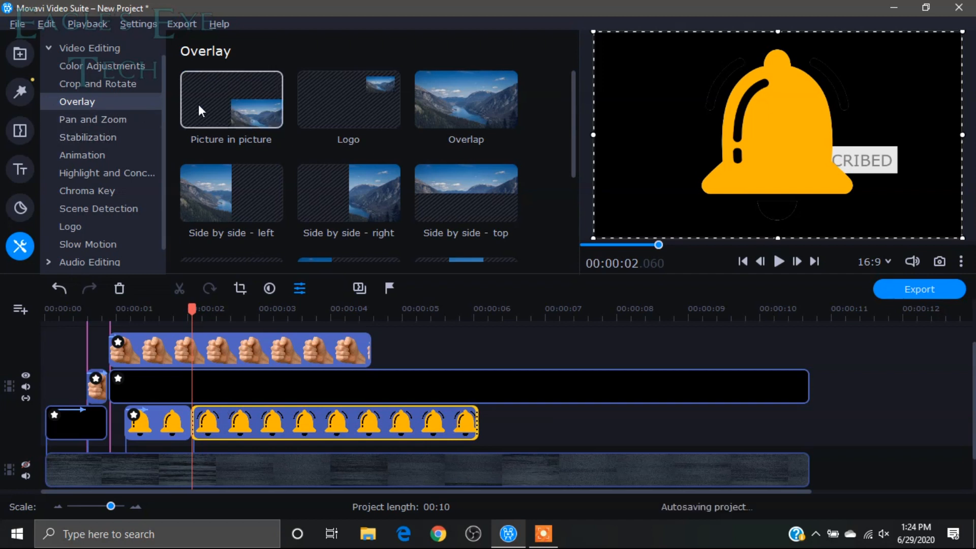
Apply picture-in-picture to Bell 2, match its size and position to Bell 1 using a temporary overlap, and return it directly after Bell 1
{"action": "left_click", "coordinate": [233, 90]}
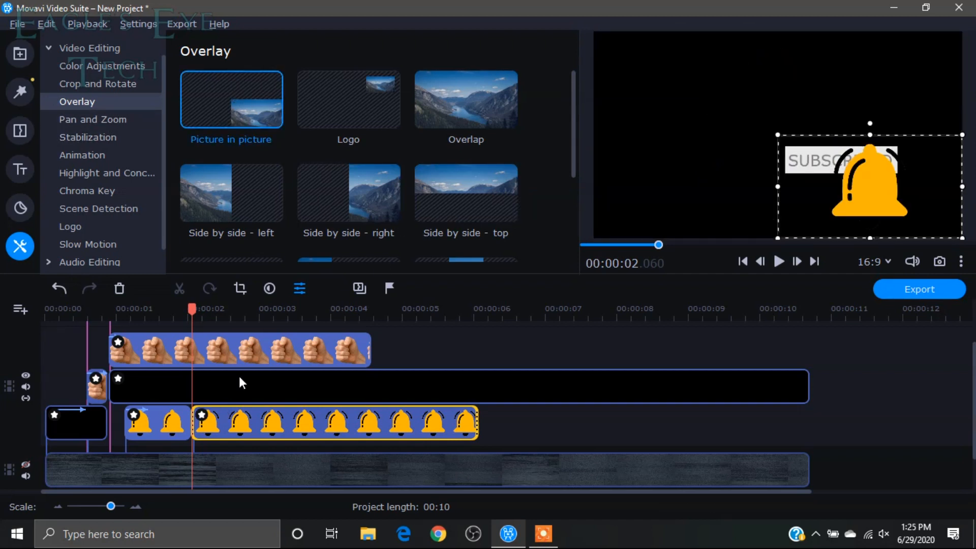
{"action": "left_click_drag", "start_coordinate": [218, 423], "coordinate": [203, 392]}
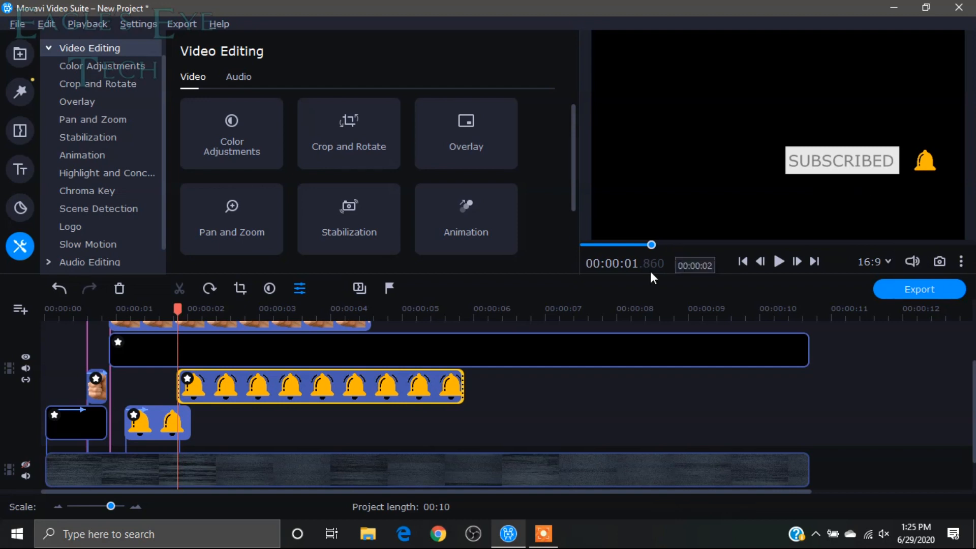
{"action": "left_click", "coordinate": [203, 392]}
{"action": "left_click", "coordinate": [81, 102]}
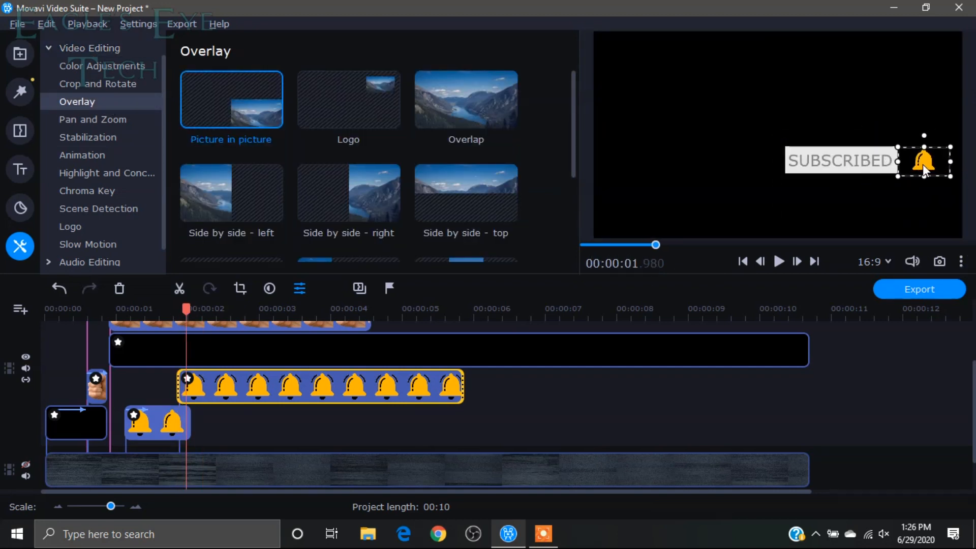
{"action": "mouse_move", "coordinate": [186, 309]}
{"action": "left_mouse_down"}
{"action": "mouse_move", "coordinate": [164, 309]}
{"action": "mouse_move", "coordinate": [179, 309]}
{"action": "left_mouse_up"}
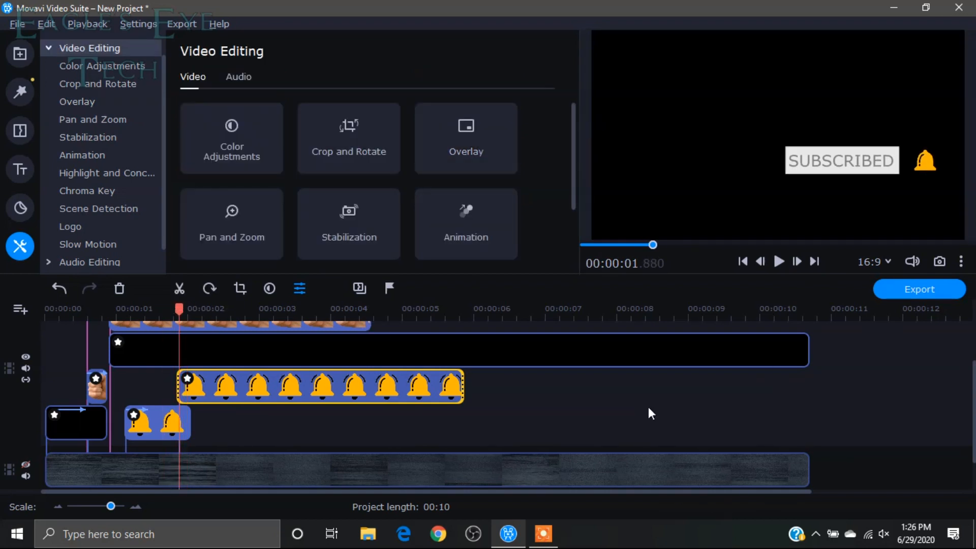
{"action": "left_click_drag", "start_coordinate": [221, 392], "coordinate": [232, 422]}
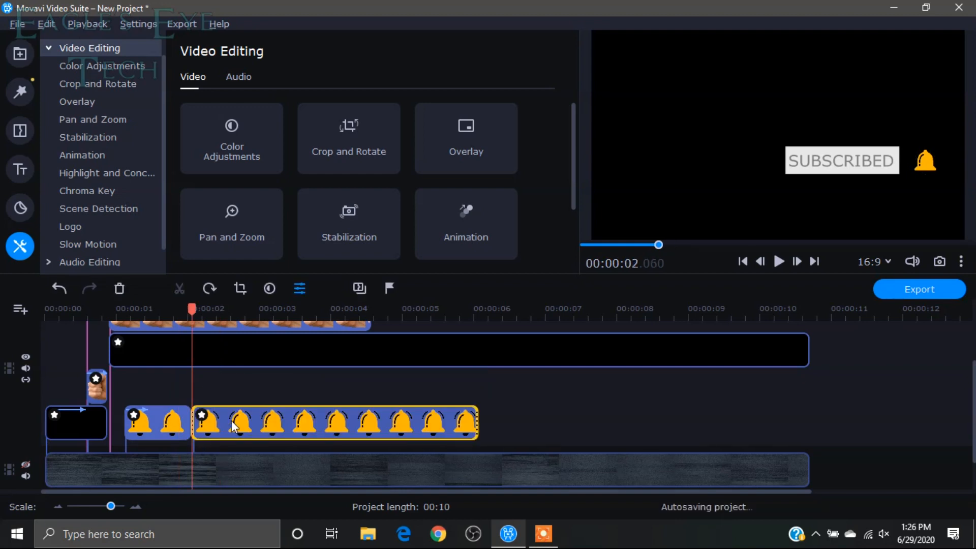
Add Finger 1.png to the overlay track above the bell clips, starting at about 00:00:01.43
{"action": "left_click", "coordinate": [21, 57]}
{"action": "left_click", "coordinate": [233, 216]}
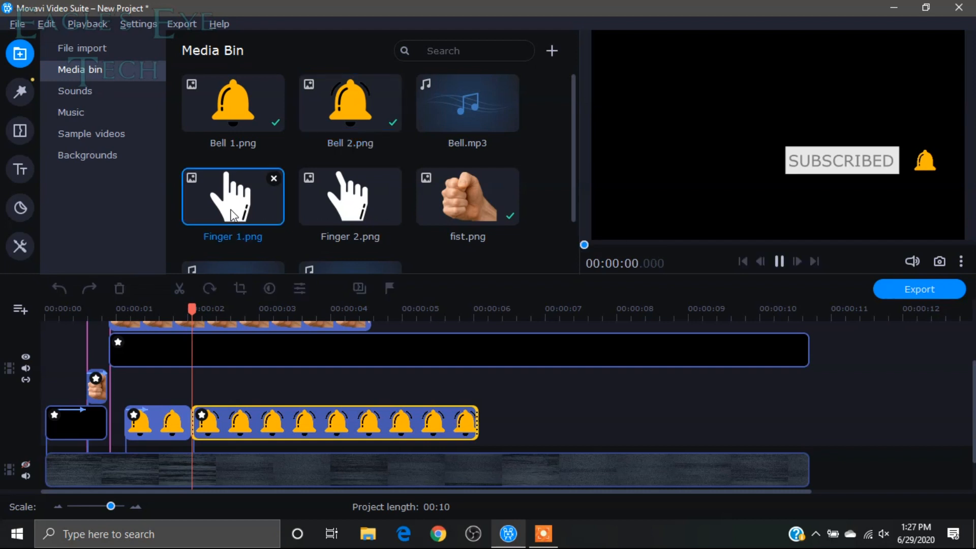
{"action": "left_click_drag", "start_coordinate": [233, 215], "coordinate": [141, 352]}
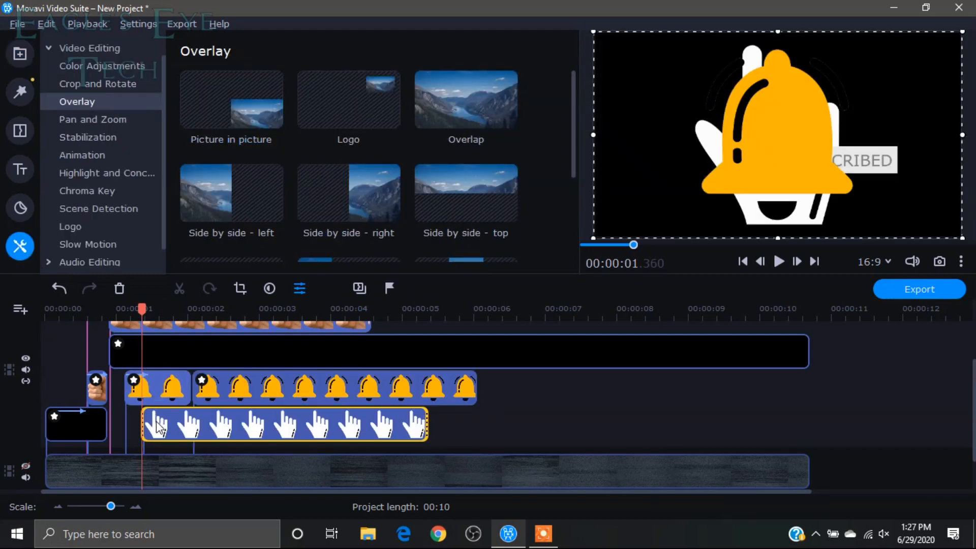
{"action": "left_click_drag", "start_coordinate": [157, 422], "coordinate": [159, 354]}
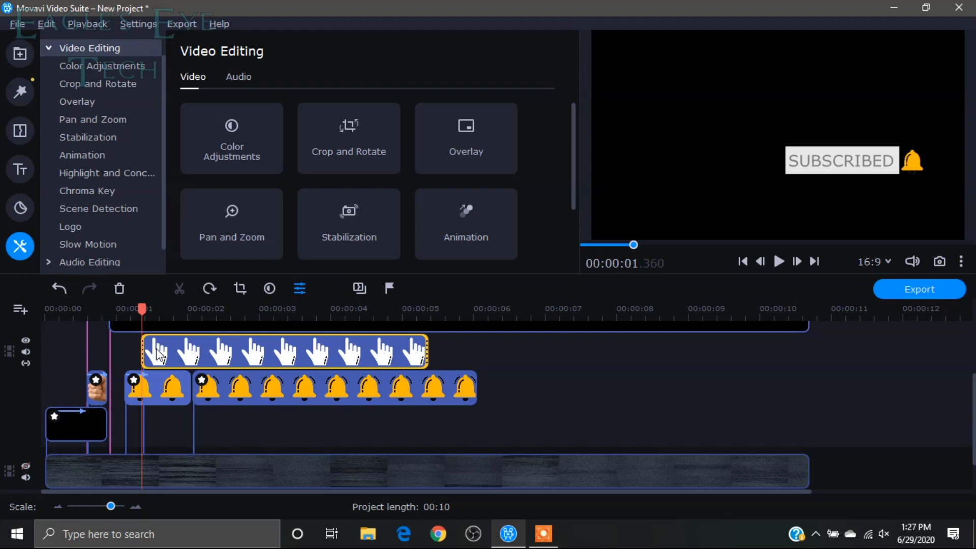
{"action": "left_click_drag", "start_coordinate": [158, 354], "coordinate": [162, 354]}
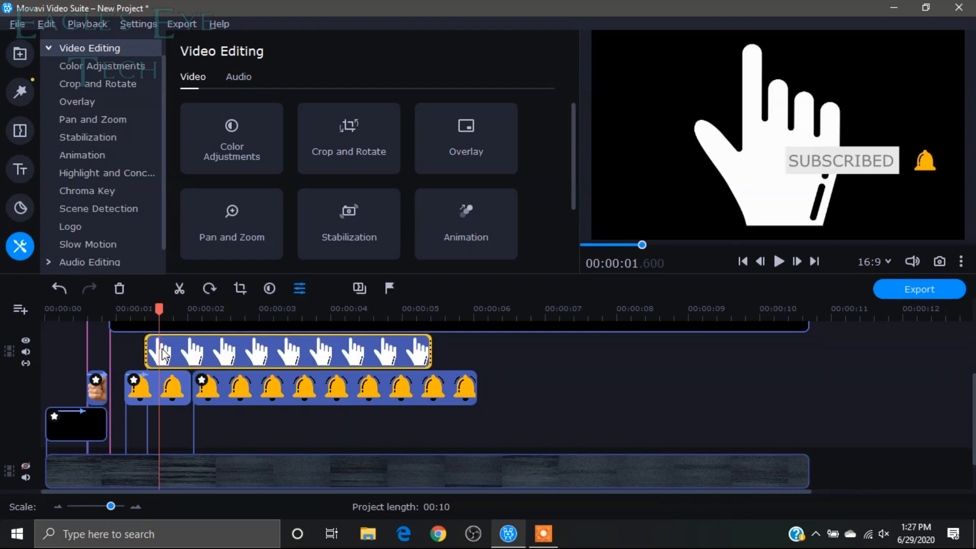
{"action": "left_click_drag", "start_coordinate": [154, 353], "coordinate": [161, 360]}
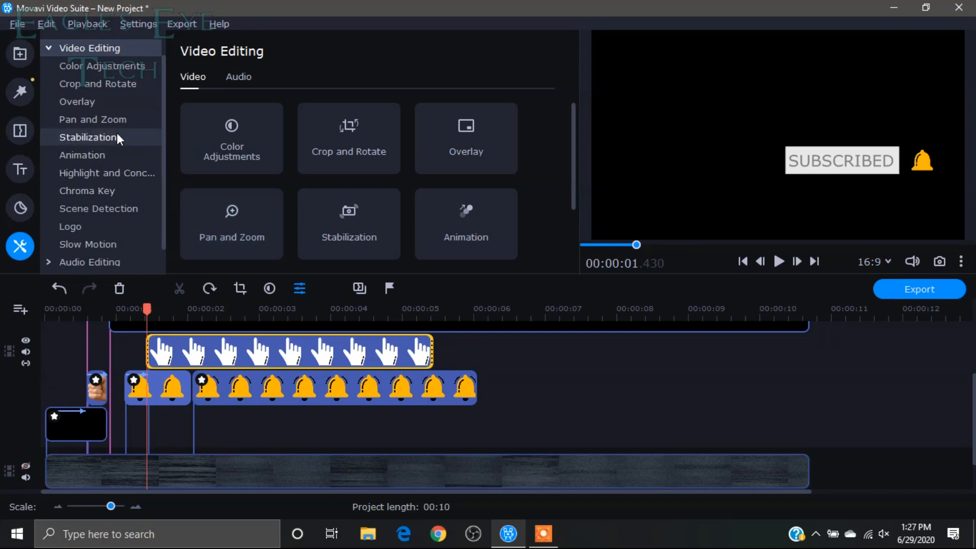
Make the finger a picture-in-picture overlay, then shrink, tilt and position it so its fingertip points at the bell
{"action": "left_click", "coordinate": [100, 102]}
{"action": "left_click", "coordinate": [230, 117]}
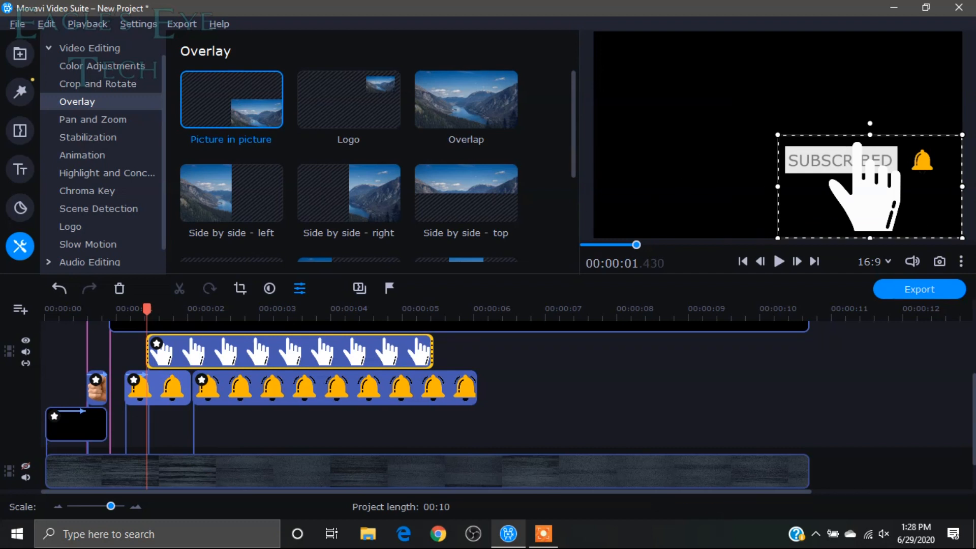
{"action": "left_click_drag", "start_coordinate": [962, 238], "coordinate": [952, 194]}
{"action": "left_click_drag", "start_coordinate": [930, 157], "coordinate": [940, 186]}
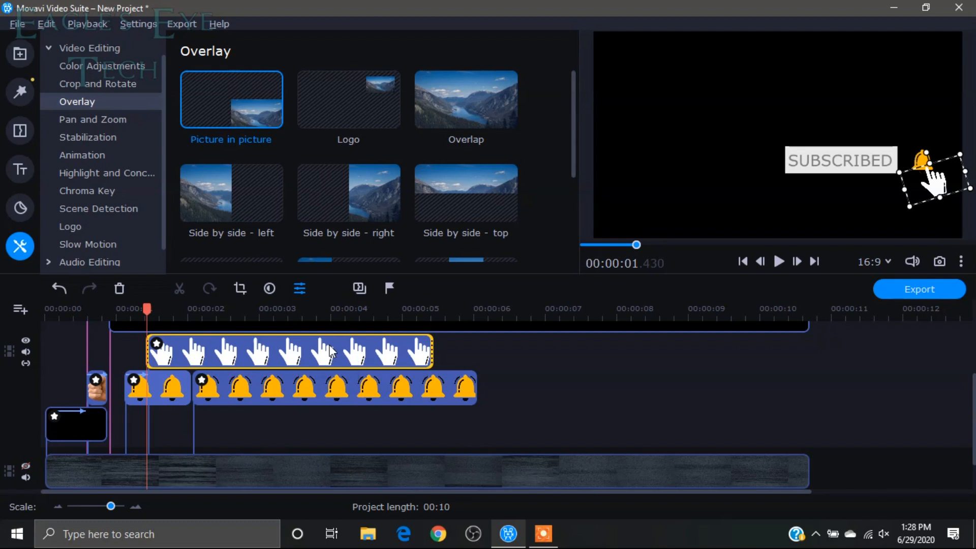
Animate the finger with a start keyframe off-screen beyond the frame's lower-right corner and an end keyframe at about 00:00:01.81
{"action": "left_click", "coordinate": [92, 158]}
{"action": "left_click", "coordinate": [234, 192]}
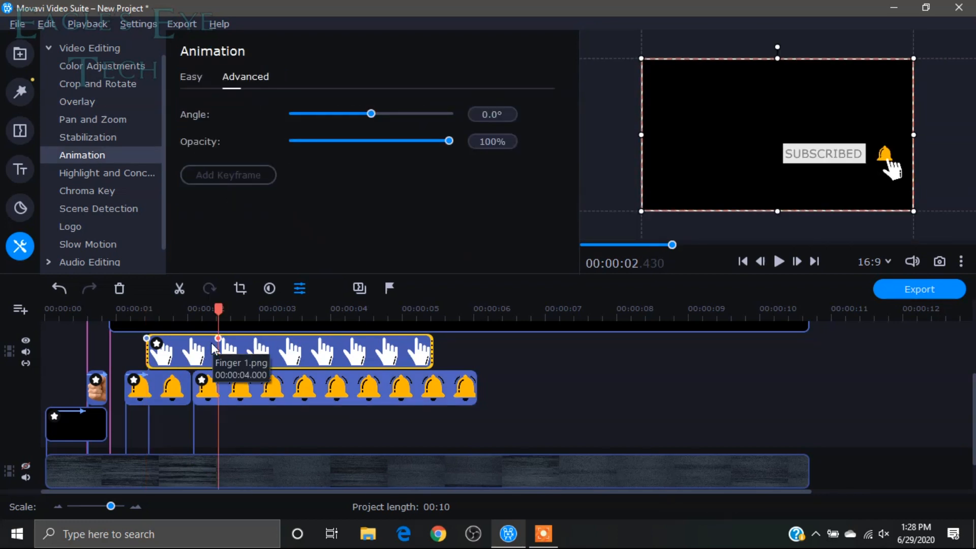
{"action": "left_click", "coordinate": [146, 338]}
{"action": "right_click", "coordinate": [147, 339]}
{"action": "left_click", "coordinate": [175, 351]}
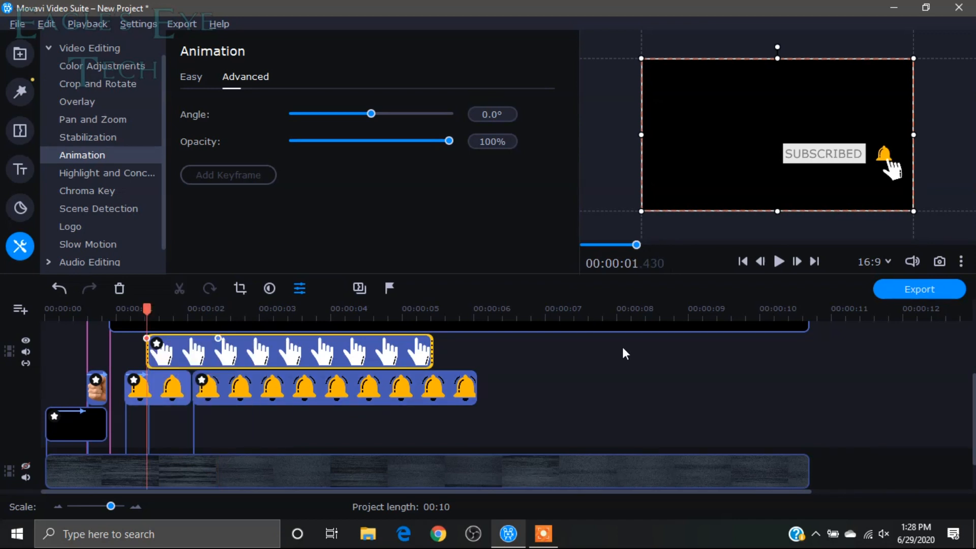
{"action": "left_click_drag", "start_coordinate": [870, 198], "coordinate": [947, 257]}
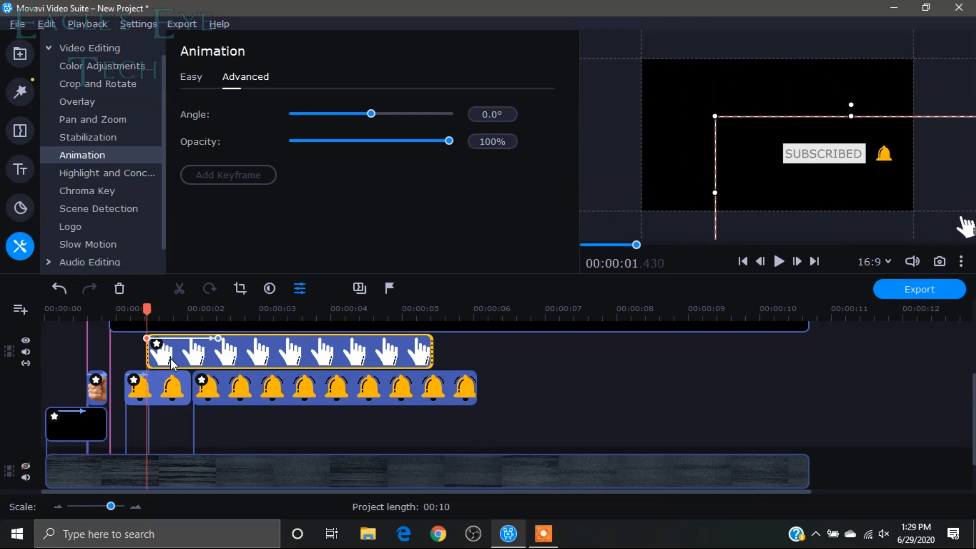
{"action": "left_click_drag", "start_coordinate": [209, 340], "coordinate": [174, 319]}
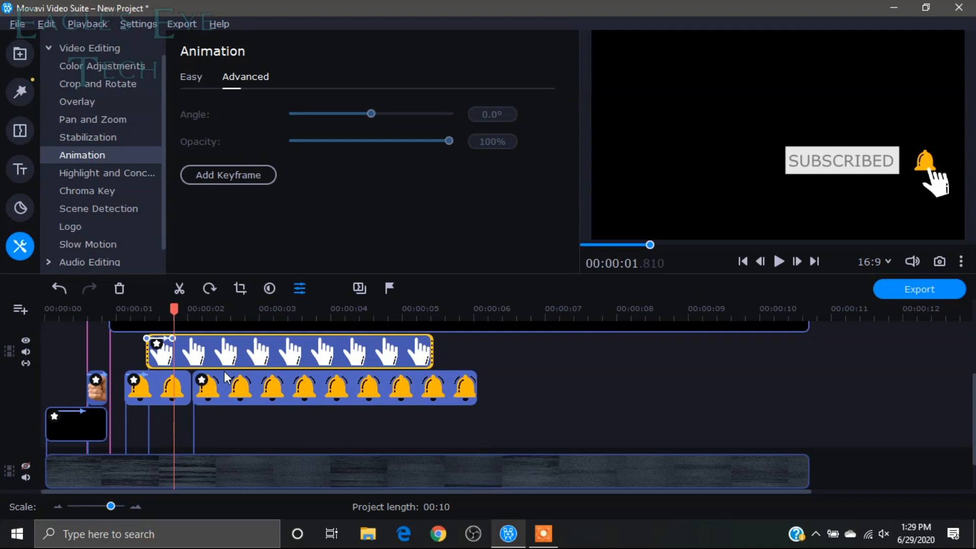
Add Finger 2.png, shorten the Finger 1 clip to about 00:00:01.87 and place Finger 2 directly after it
{"action": "left_click", "coordinate": [20, 54]}
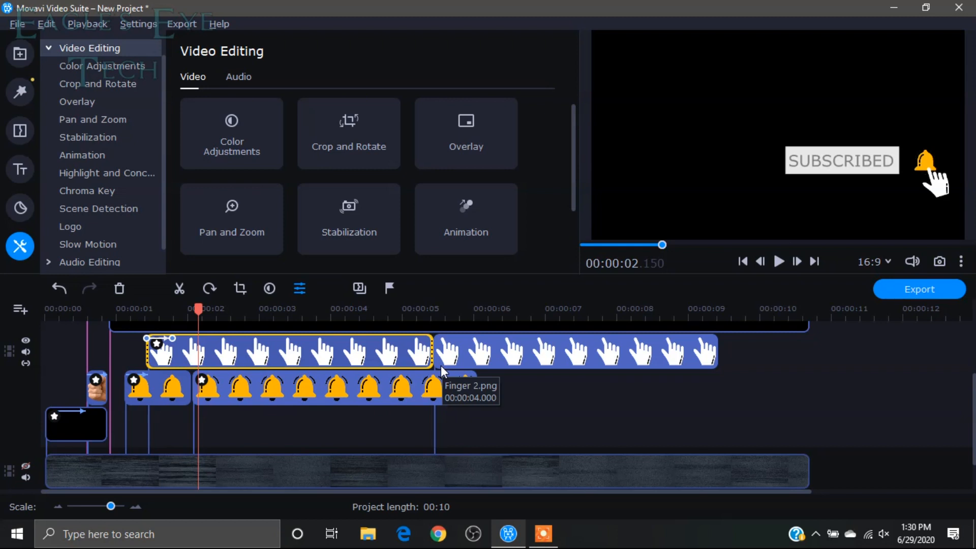
{"action": "left_click_drag", "start_coordinate": [433, 356], "coordinate": [148, 336]}
{"action": "left_click_drag", "start_coordinate": [467, 351], "coordinate": [212, 342]}
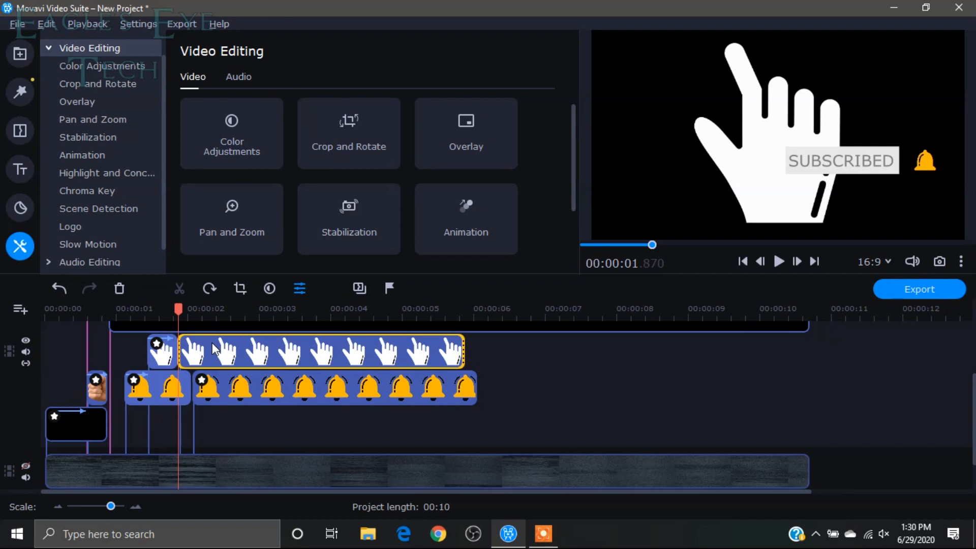
Move Finger 2 to its own track overlapping Finger 1, make it picture-in-picture, and shrink, tilt and position it to match Finger 1
{"action": "left_click_drag", "start_coordinate": [201, 360], "coordinate": [191, 316]}
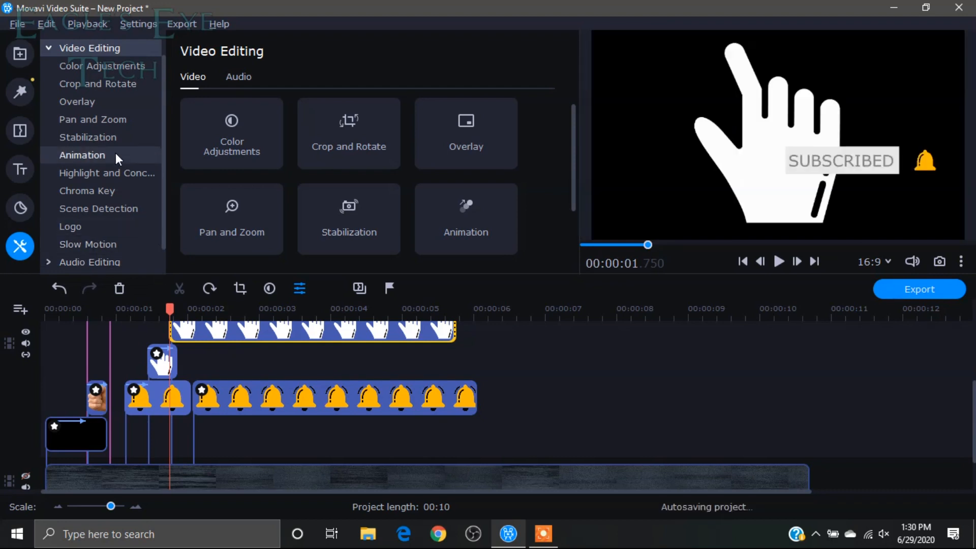
{"action": "left_click", "coordinate": [99, 103]}
{"action": "left_click", "coordinate": [184, 115]}
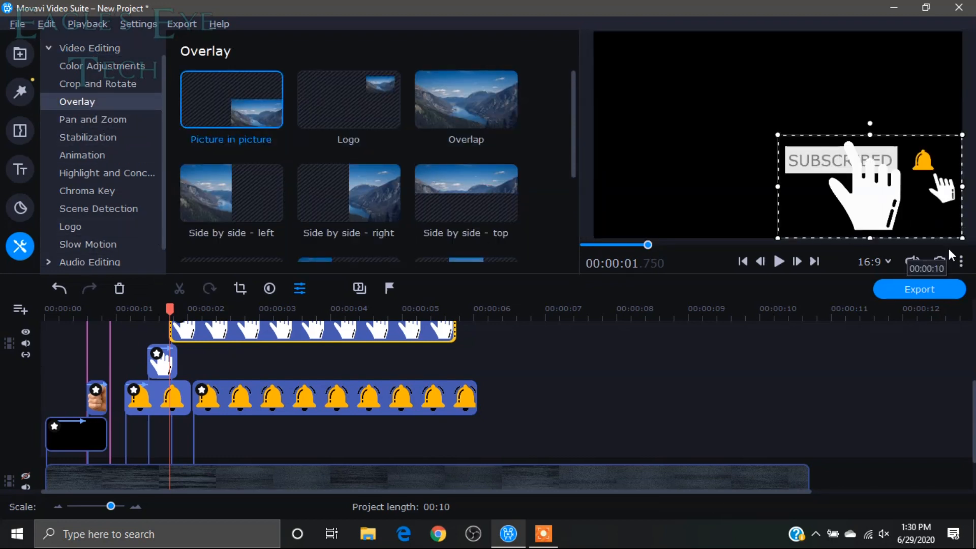
{"action": "left_click_drag", "start_coordinate": [963, 237], "coordinate": [972, 192]}
{"action": "left_click_drag", "start_coordinate": [906, 207], "coordinate": [927, 196]}
{"action": "left_click_drag", "start_coordinate": [956, 180], "coordinate": [937, 189]}
{"action": "left_click_drag", "start_coordinate": [937, 155], "coordinate": [933, 154]}
{"action": "left_click_drag", "start_coordinate": [945, 189], "coordinate": [955, 203]}
{"action": "left_click", "coordinate": [202, 336]}
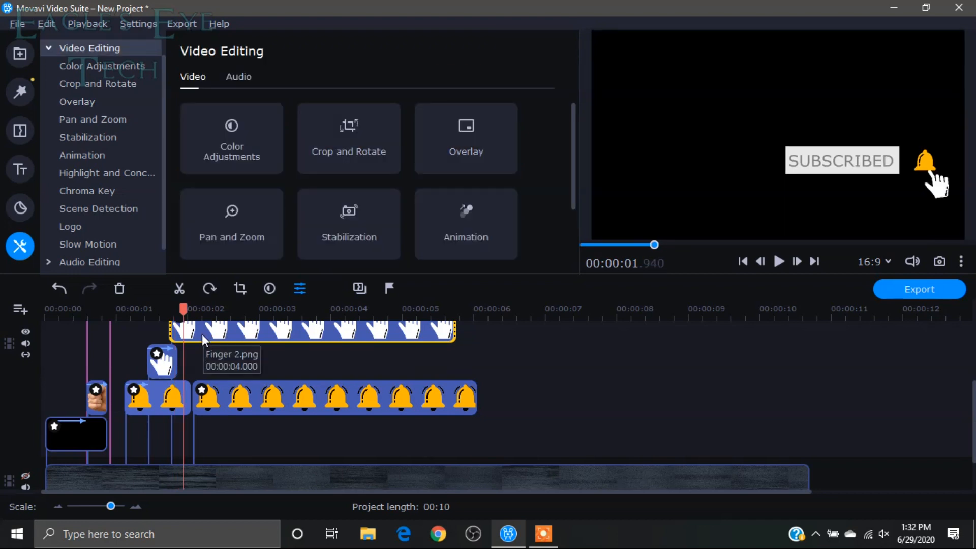
Return Finger 2 to the track directly after Finger 1 and shorten it to end at about 00:00:02.06
{"action": "left_click", "coordinate": [202, 334]}
{"action": "left_click_drag", "start_coordinate": [202, 334], "coordinate": [212, 364]}
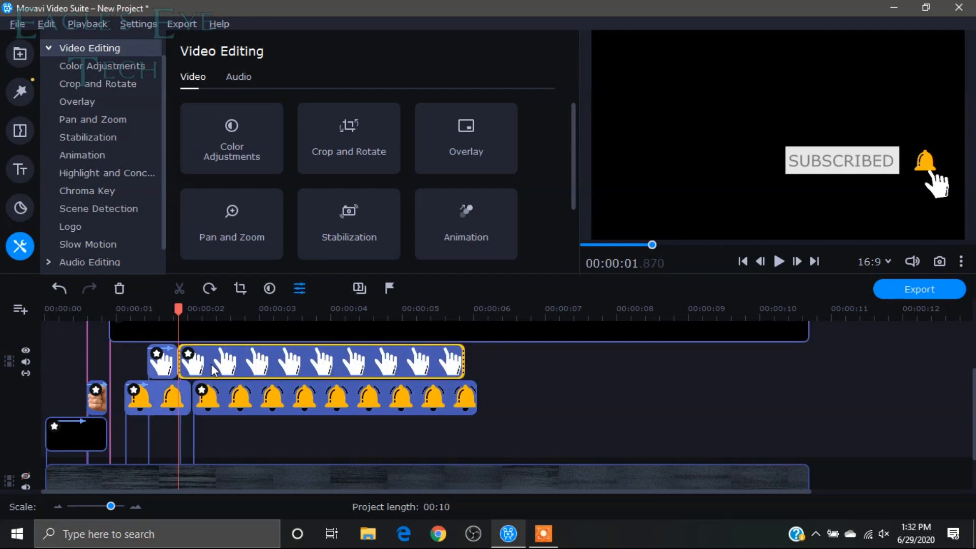
{"action": "left_click", "coordinate": [218, 366]}
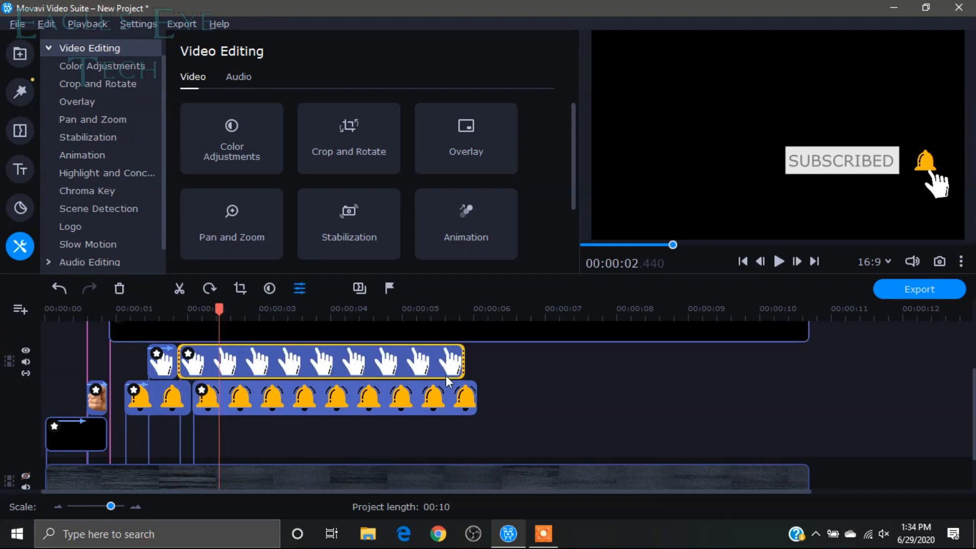
{"action": "left_click_drag", "start_coordinate": [463, 359], "coordinate": [192, 359]}
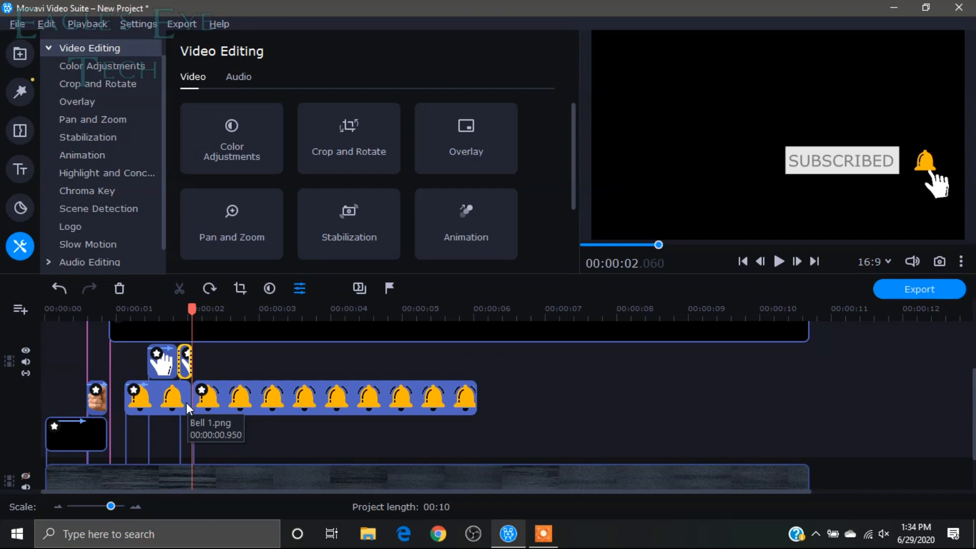
Copy the Finger 1 clip and paste the copy directly after Finger 2
{"action": "left_click", "coordinate": [167, 374]}
{"action": "right_click", "coordinate": [167, 361]}
{"action": "left_click", "coordinate": [224, 241]}
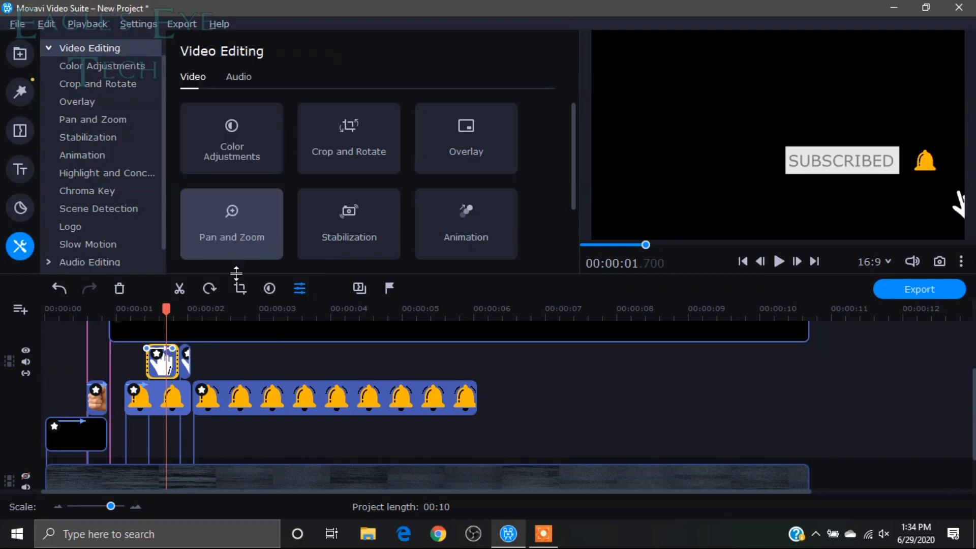
{"action": "left_click", "coordinate": [187, 370]}
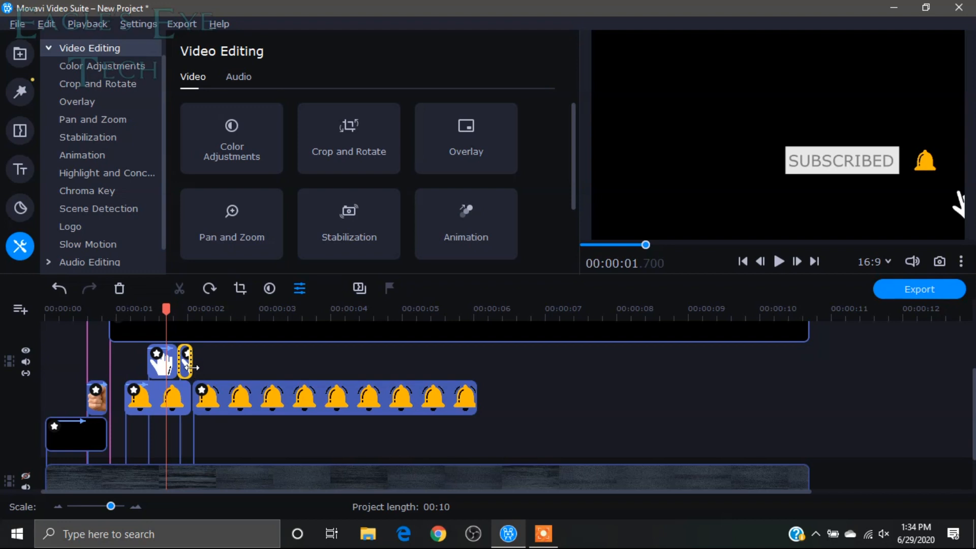
{"action": "right_click", "coordinate": [193, 374]}
{"action": "left_click", "coordinate": [219, 429]}
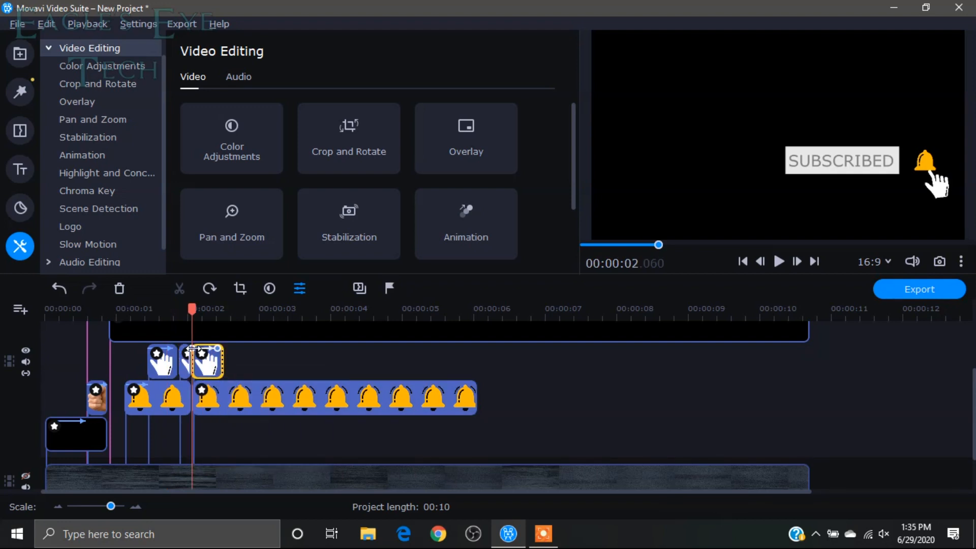
Remove the starting keyframe from the copied Finger 1 clip and extend the clip to about 00:00:06.06
{"action": "left_click", "coordinate": [193, 351]}
{"action": "right_click", "coordinate": [194, 352]}
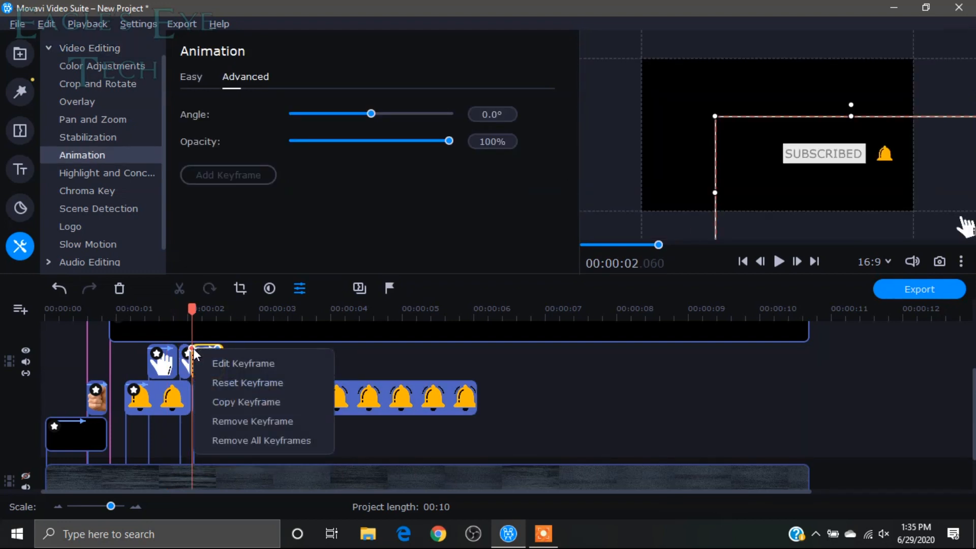
{"action": "left_click", "coordinate": [237, 423]}
{"action": "left_click_drag", "start_coordinate": [224, 364], "coordinate": [477, 364]}
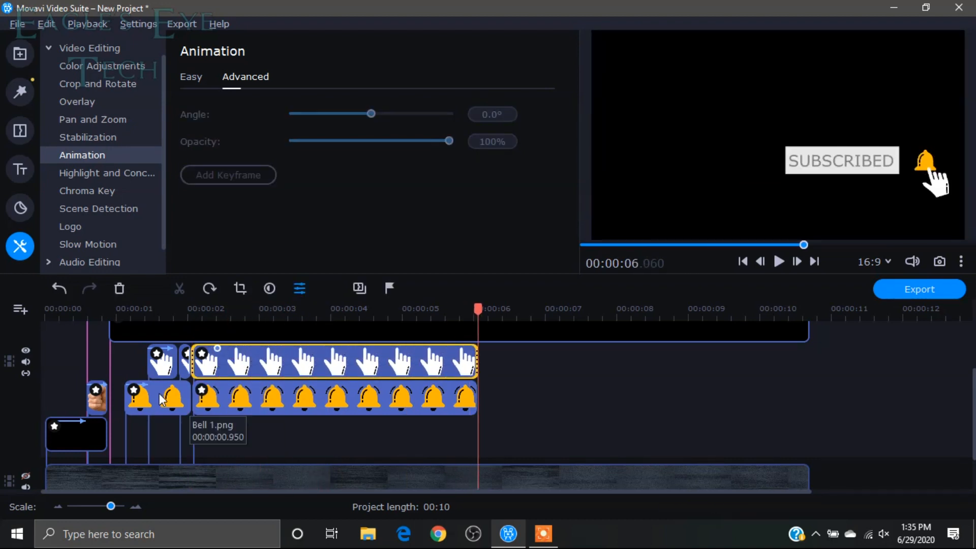
Add an advanced animation to the Bell 2 clip and move its end keyframe to about 00:00:02.29
{"action": "left_click", "coordinate": [219, 401]}
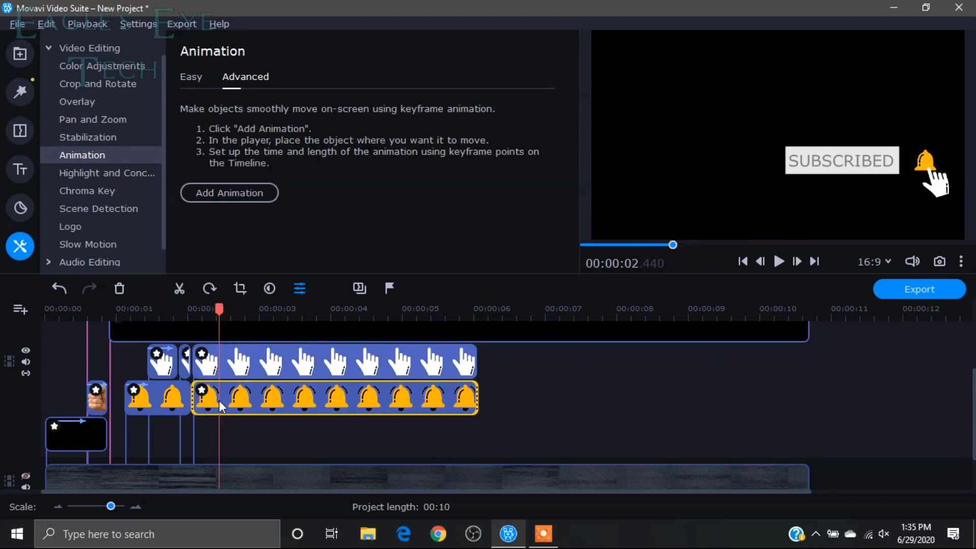
{"action": "left_click", "coordinate": [227, 196]}
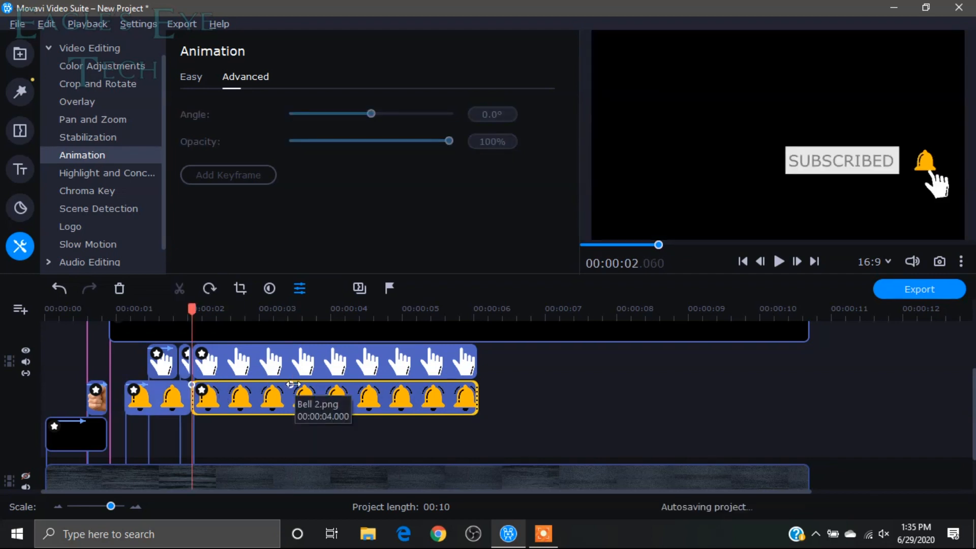
{"action": "left_click_drag", "start_coordinate": [293, 385], "coordinate": [208, 389]}
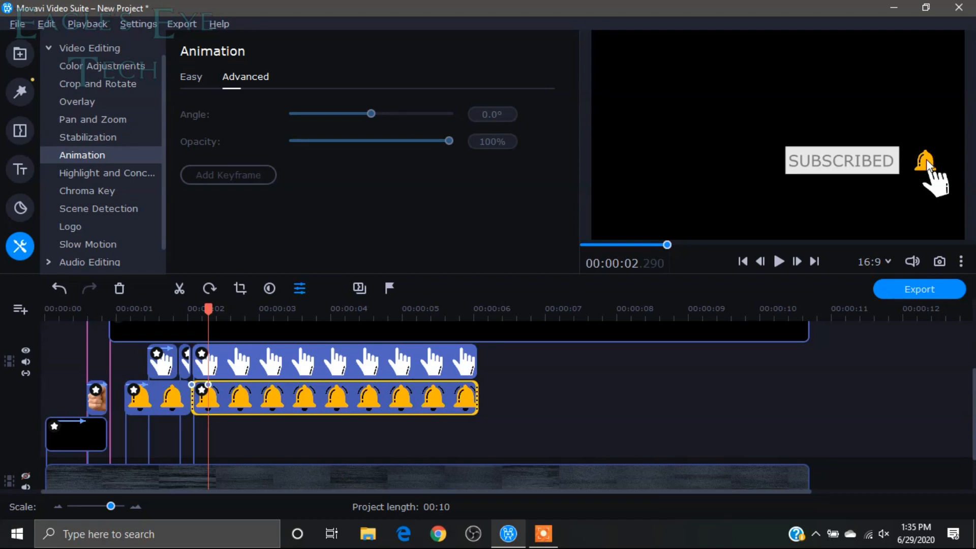
Tilt the bell to -11.0° at the 00:00:02.29 keyframe and shift it back over its original spot
{"action": "double_click", "coordinate": [208, 385]}
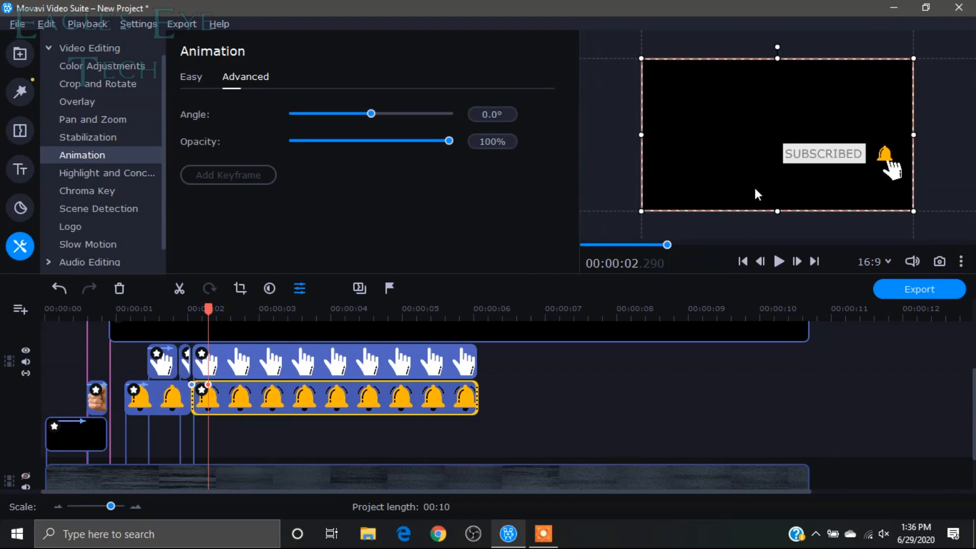
{"action": "left_click_drag", "start_coordinate": [773, 45], "coordinate": [757, 51]}
{"action": "left_click_drag", "start_coordinate": [828, 118], "coordinate": [831, 118]}
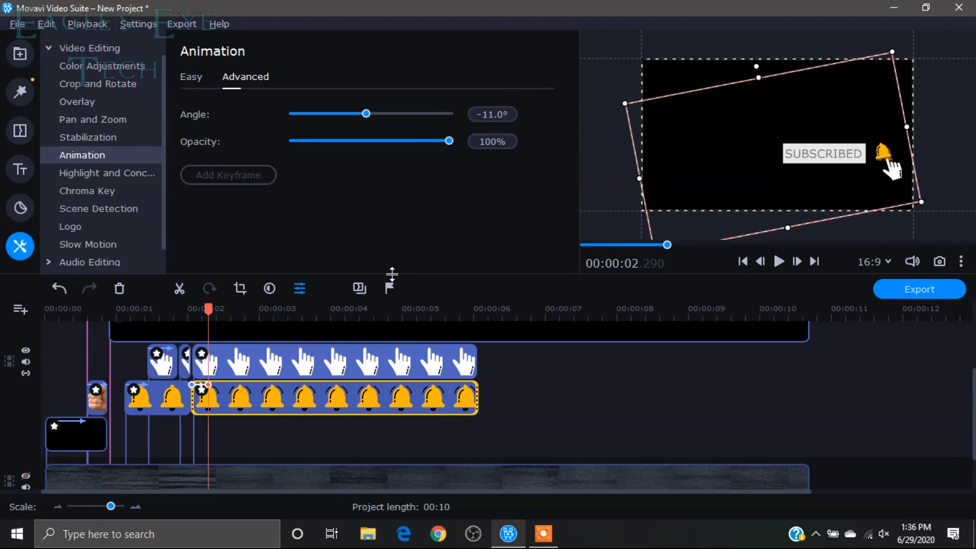
Copy the bell's first upright keyframe and paste it after the tilted one, at about 00:00:02.47
{"action": "left_click", "coordinate": [192, 385]}
{"action": "right_click", "coordinate": [193, 385]}
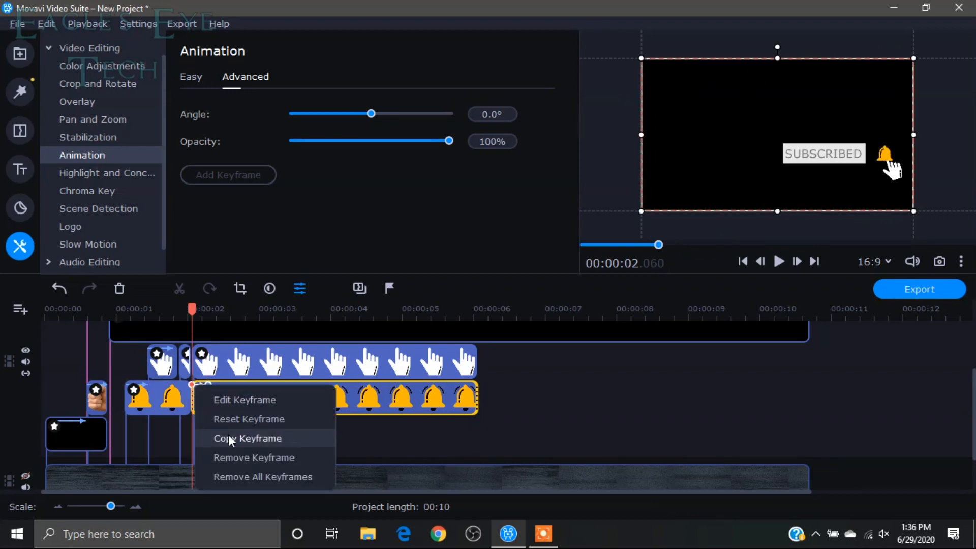
{"action": "left_click", "coordinate": [229, 437]}
{"action": "left_click", "coordinate": [219, 389]}
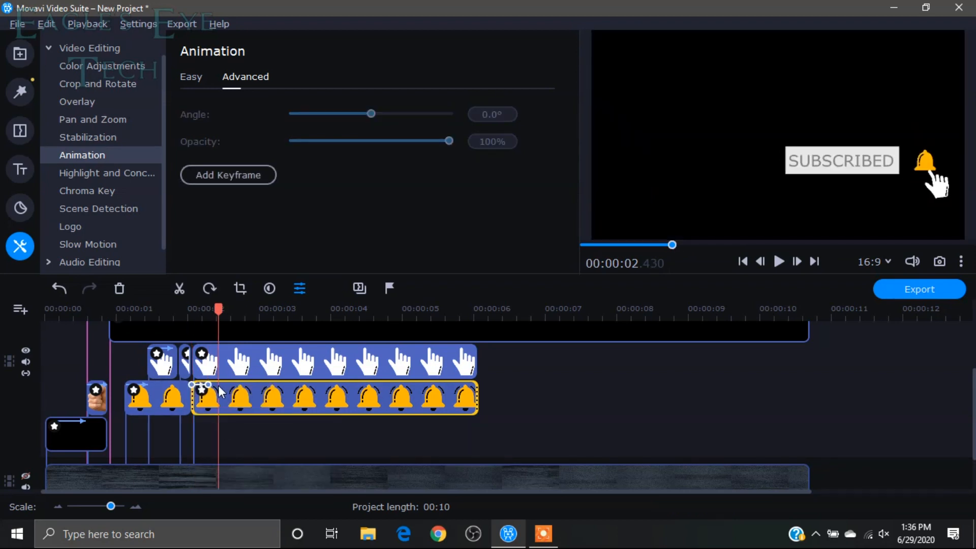
{"action": "right_click", "coordinate": [219, 388]}
{"action": "mouse_move", "coordinate": [380, 157]}
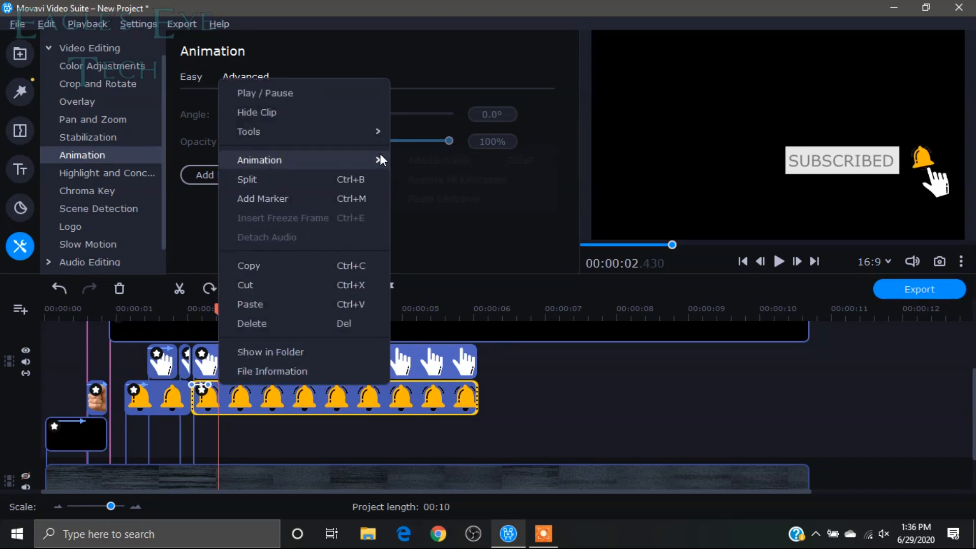
{"action": "left_click", "coordinate": [413, 198]}
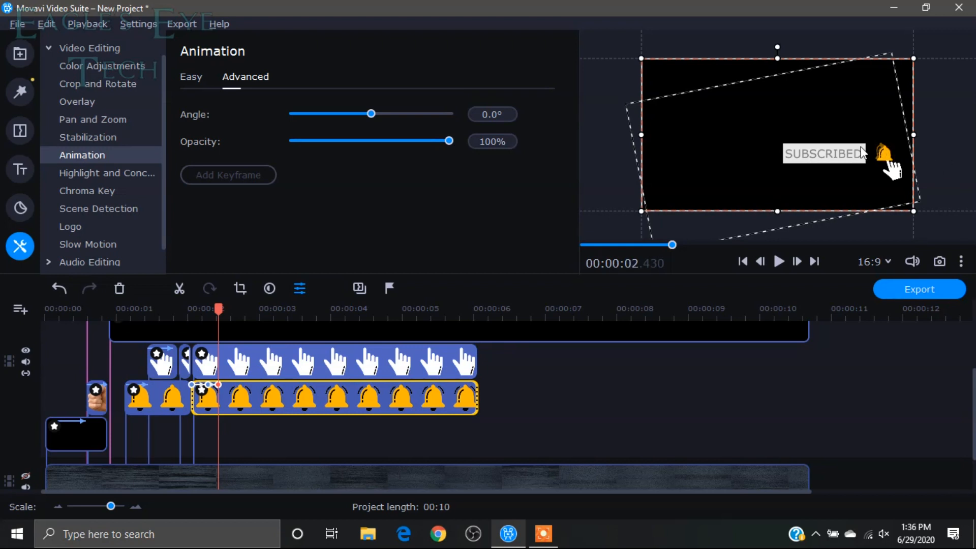
{"action": "left_click", "coordinate": [222, 386]}
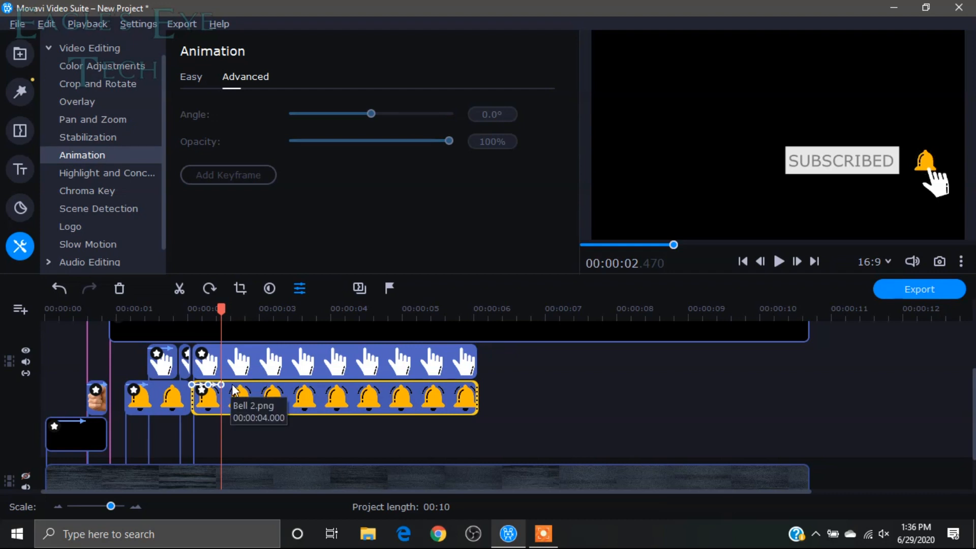
Paste the upright keyframe again on the Bell 2 clip and place it at about 00:00:02.63
{"action": "left_click", "coordinate": [233, 390]}
{"action": "left_click", "coordinate": [229, 390]}
{"action": "right_click", "coordinate": [229, 390]}
{"action": "mouse_move", "coordinate": [356, 157]}
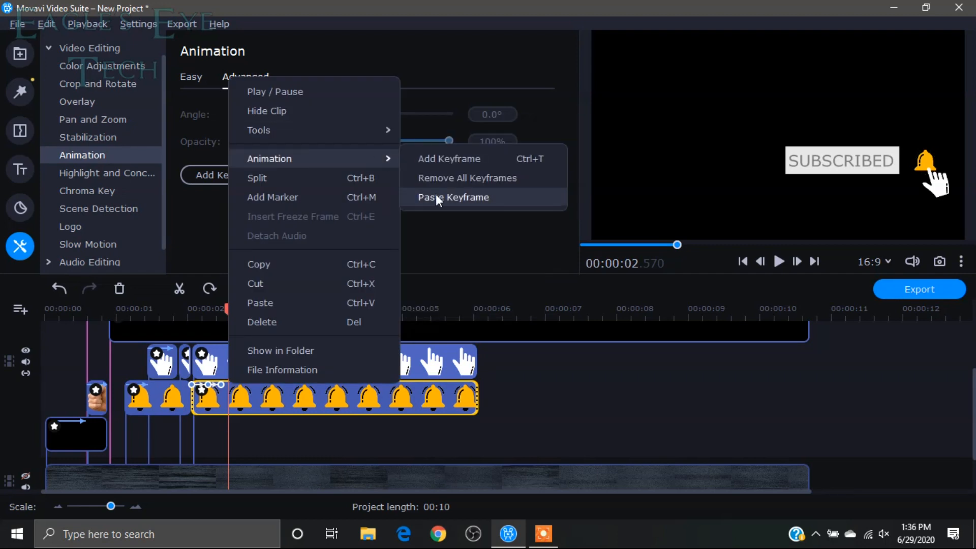
{"action": "left_click", "coordinate": [435, 194]}
{"action": "left_click", "coordinate": [233, 385]}
{"action": "left_click", "coordinate": [233, 384]}
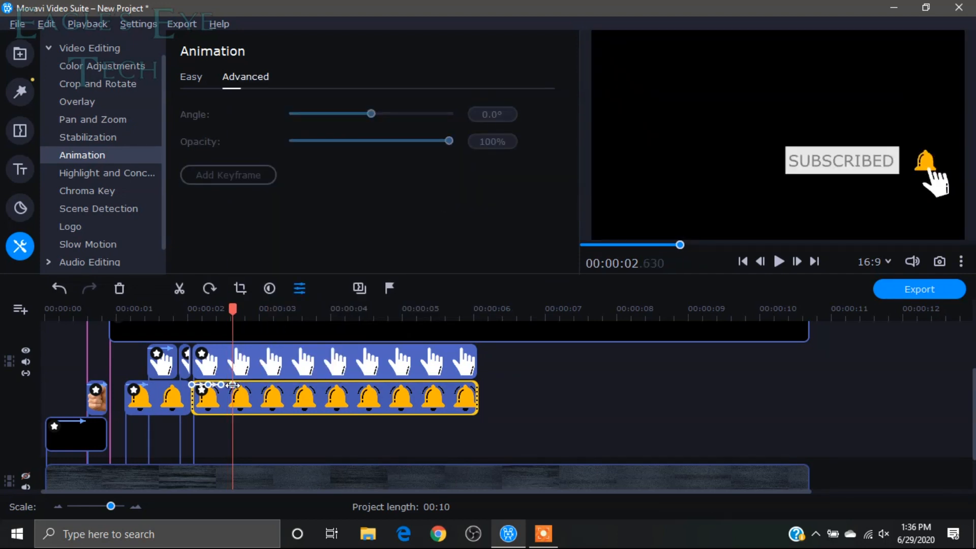
Edit the 00:00:02.63 keyframe to tilt the bell the opposite way to 13.3° and realign it with its original spot
{"action": "right_click", "coordinate": [232, 386]}
{"action": "left_click", "coordinate": [233, 386]}
{"action": "right_click", "coordinate": [233, 387]}
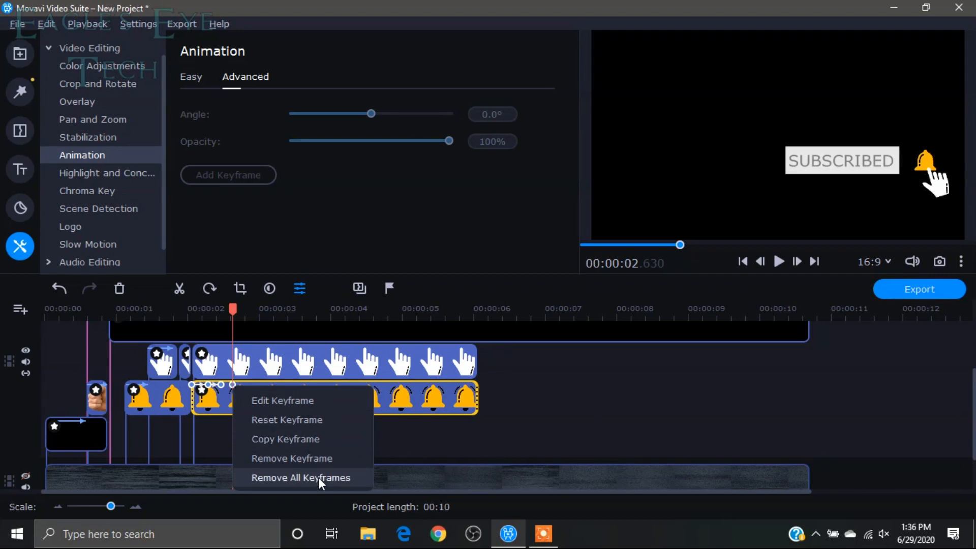
{"action": "left_click", "coordinate": [320, 415]}
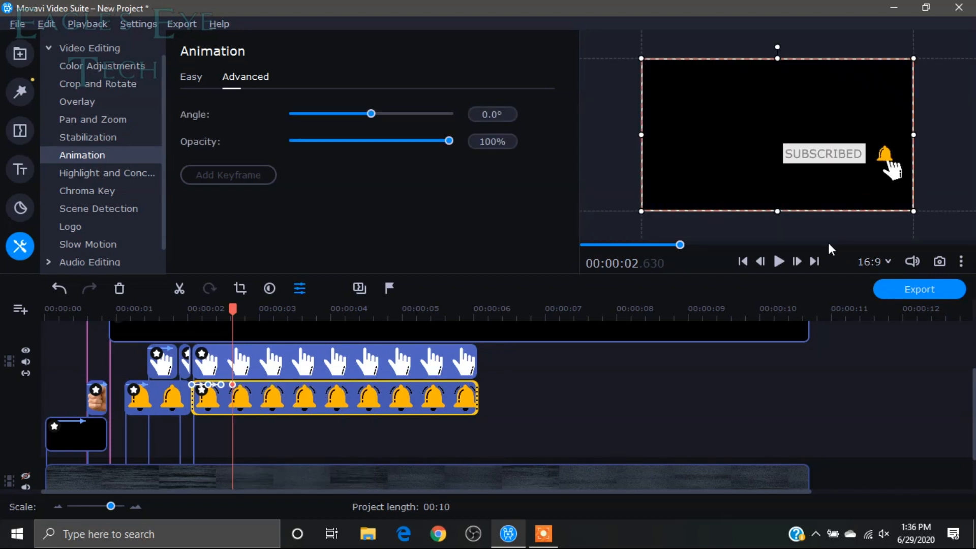
{"action": "left_click_drag", "start_coordinate": [778, 47], "coordinate": [805, 49]}
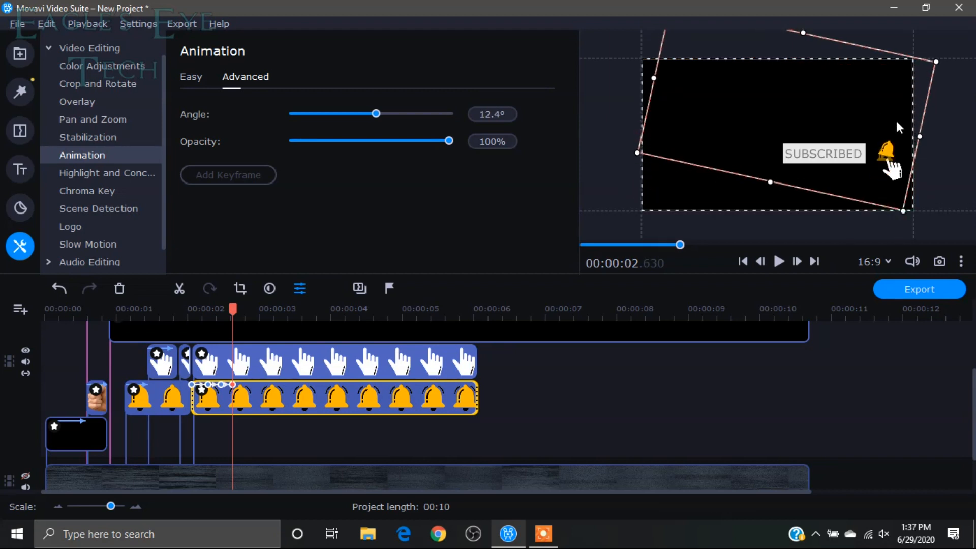
{"action": "left_click_drag", "start_coordinate": [878, 94], "coordinate": [879, 96]}
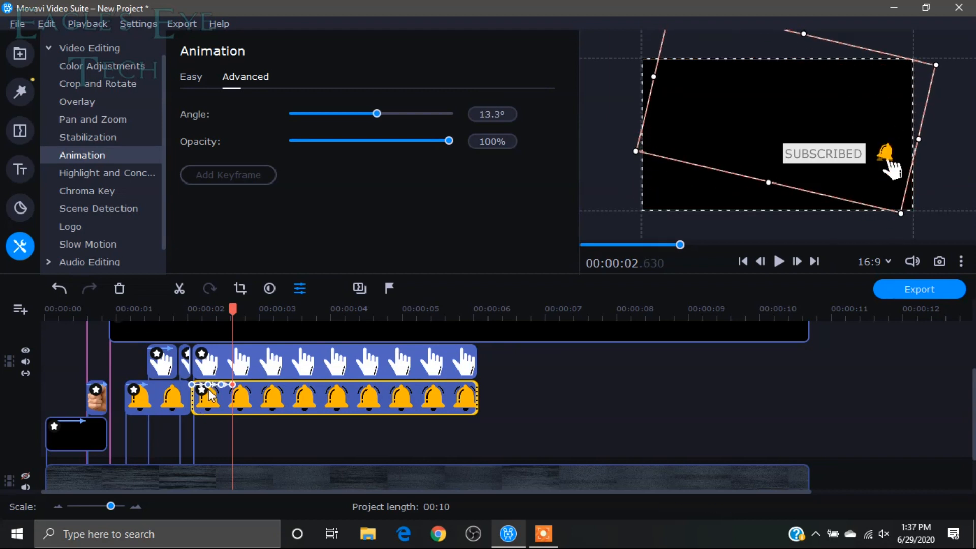
Paste an upright bell keyframe at about 00:00:02.8 and a left-tilted one at about 00:00:02.97
{"action": "left_click", "coordinate": [244, 389]}
{"action": "right_click", "coordinate": [246, 392]}
{"action": "mouse_move", "coordinate": [402, 159]}
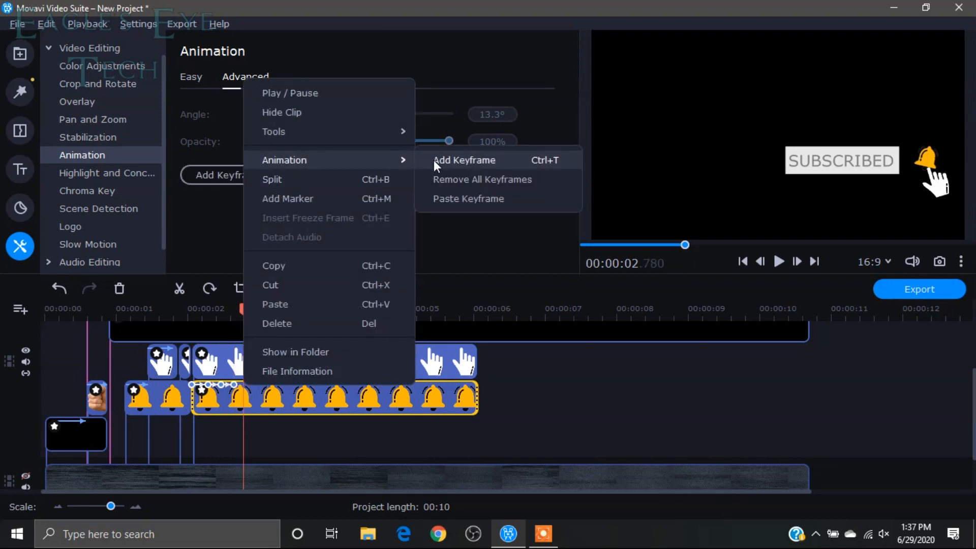
{"action": "left_click", "coordinate": [444, 199]}
{"action": "right_click", "coordinate": [255, 387]}
{"action": "mouse_move", "coordinate": [410, 160]}
{"action": "left_click", "coordinate": [457, 199]}
{"action": "left_click_drag", "start_coordinate": [254, 385], "coordinate": [256, 385]}
Copy the upright bell keyframe to about 00:00:03.13, then paste a tilted keyframe at about 00:00:03.3
{"action": "right_click", "coordinate": [220, 385]}
{"action": "left_click", "coordinate": [284, 441]}
{"action": "right_click", "coordinate": [268, 388]}
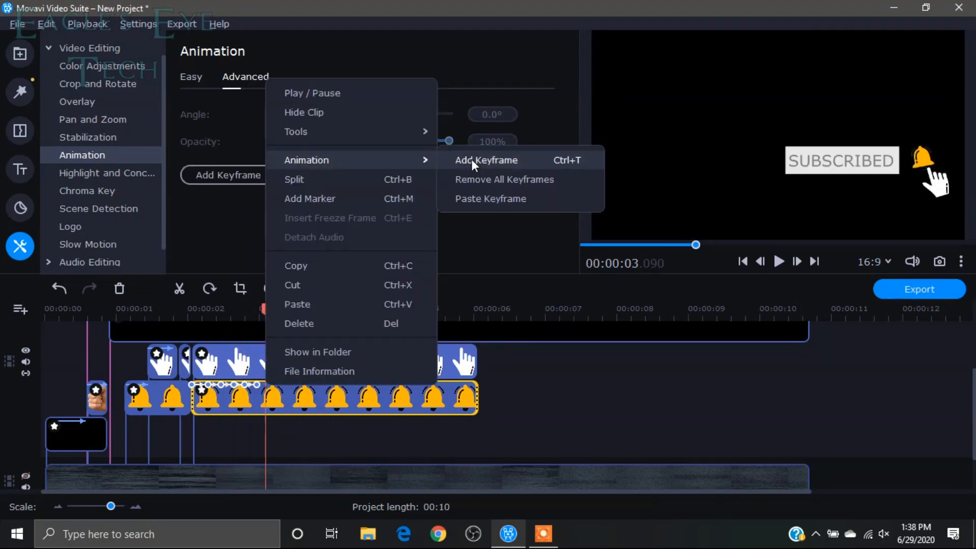
{"action": "left_click", "coordinate": [470, 199]}
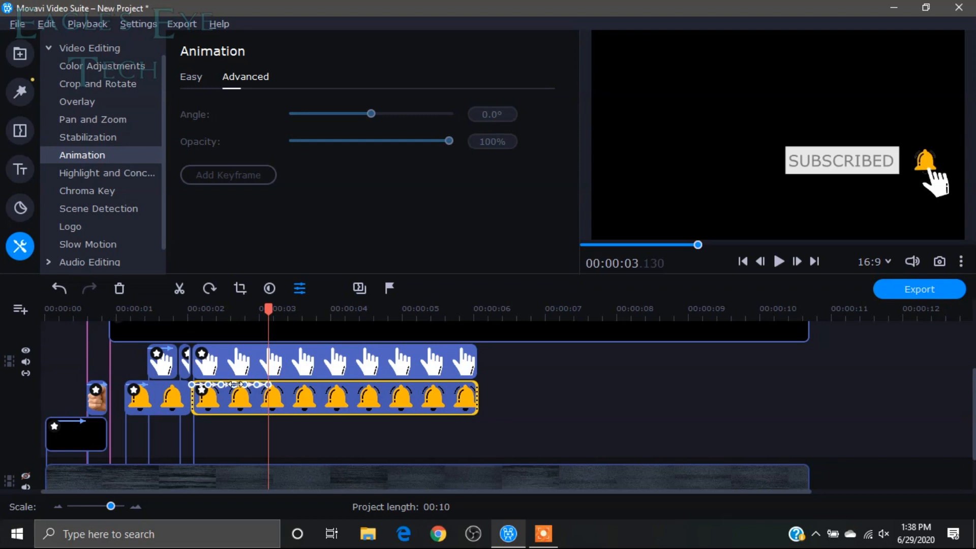
{"action": "right_click", "coordinate": [277, 385]}
{"action": "mouse_move", "coordinate": [417, 159]}
{"action": "left_click", "coordinate": [479, 199]}
{"action": "left_click_drag", "start_coordinate": [278, 385], "coordinate": [291, 385]}
Copy the upright bell keyframe and paste it at about 00:00:03.45 to finish the ringing motion
{"action": "right_click", "coordinate": [269, 385]}
{"action": "left_click", "coordinate": [331, 441]}
{"action": "right_click", "coordinate": [288, 387]}
{"action": "left_click", "coordinate": [489, 199]}
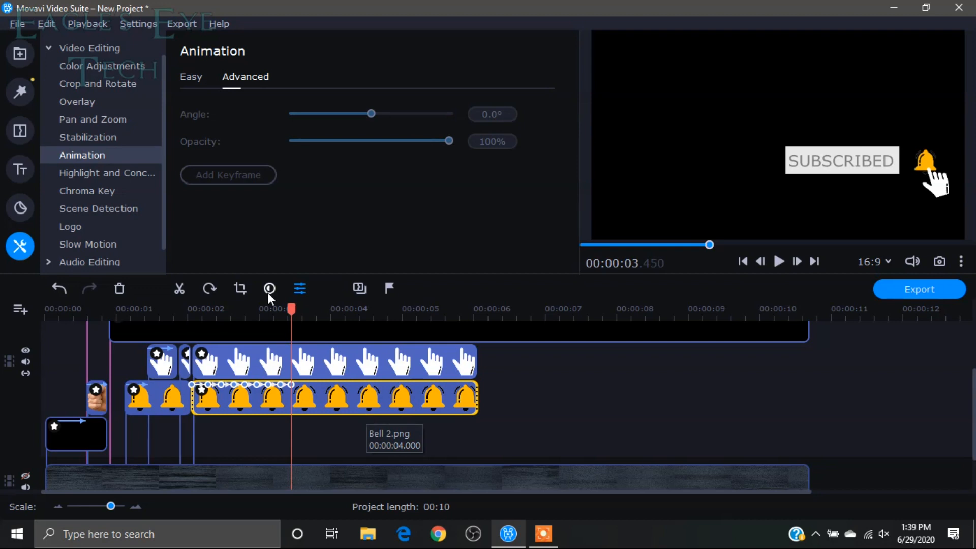
Play back the project from about 00:00:01 to preview the finger tap and the bell's ringing motion
{"action": "left_click_drag", "start_coordinate": [288, 308], "coordinate": [125, 309]}
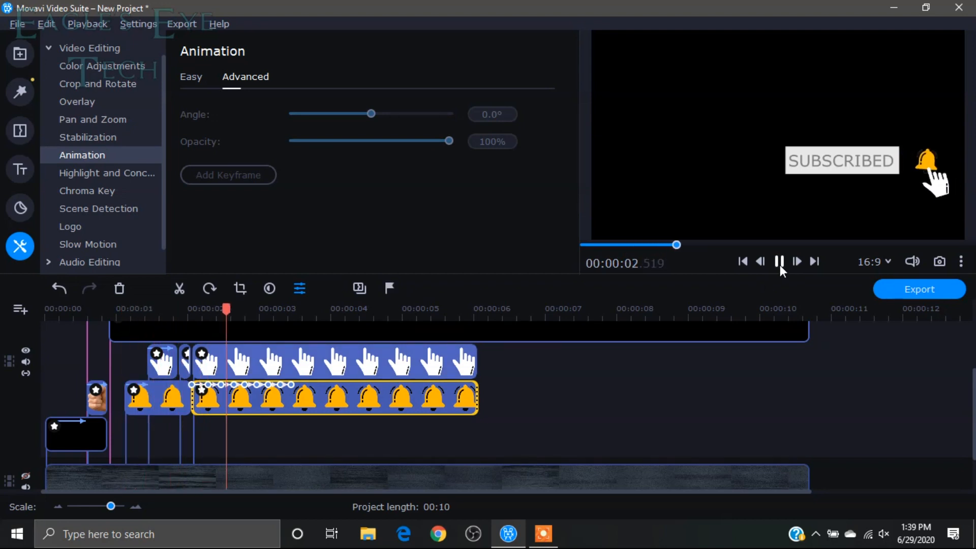
{"action": "left_click", "coordinate": [780, 264]}
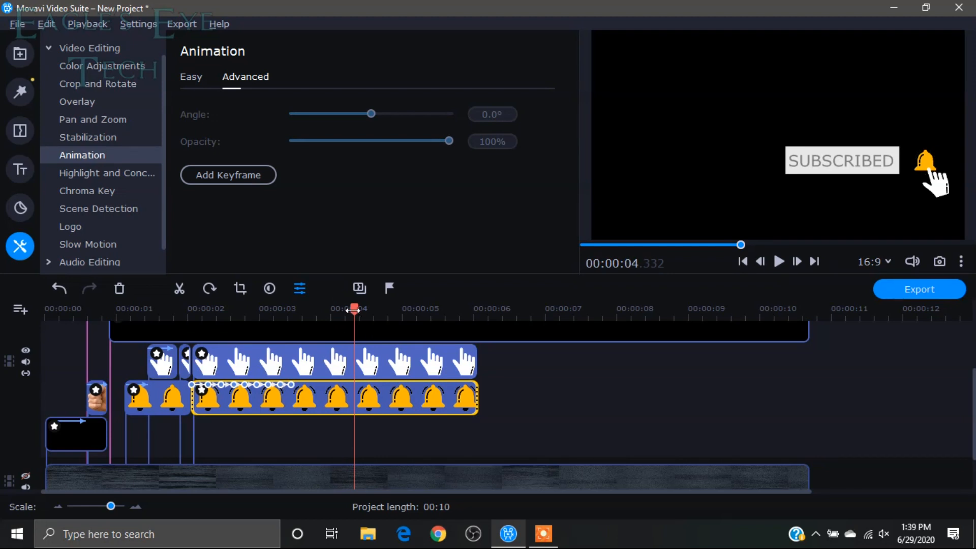
Add a keyframe to the finger clip at about 00:00:03.65 and move the finger out of the frame toward the lower right
{"action": "left_click_drag", "start_coordinate": [354, 311], "coordinate": [300, 319]}
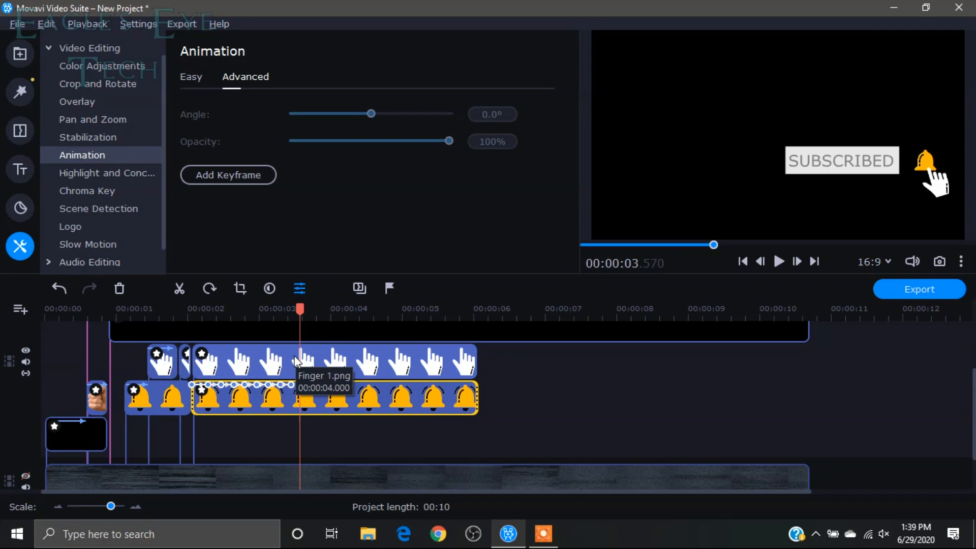
{"action": "left_click", "coordinate": [296, 361]}
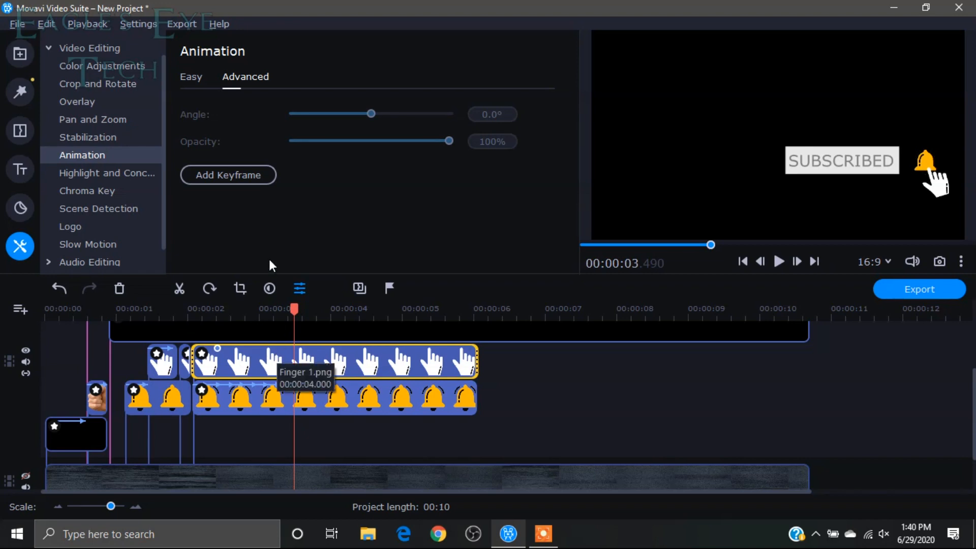
{"action": "left_click", "coordinate": [251, 175]}
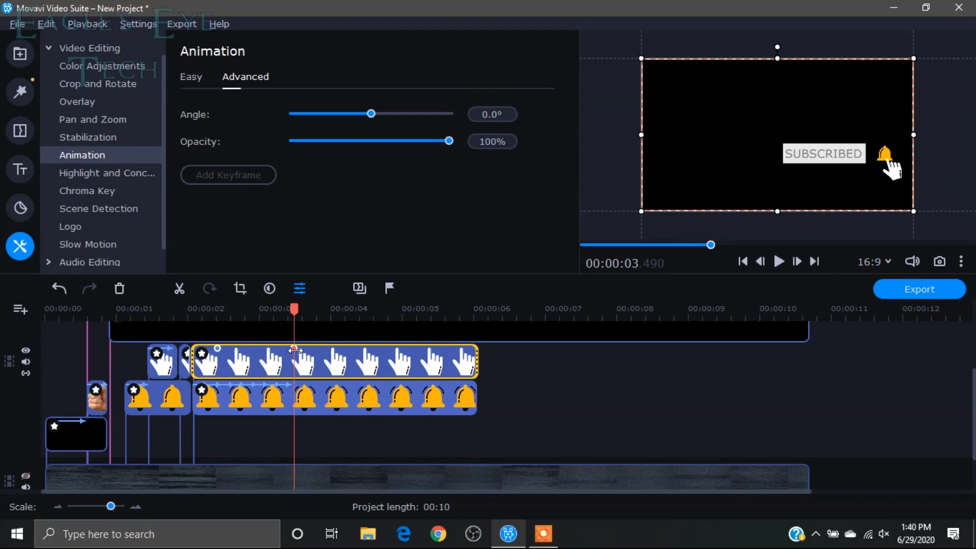
{"action": "left_click_drag", "start_coordinate": [295, 350], "coordinate": [305, 351]}
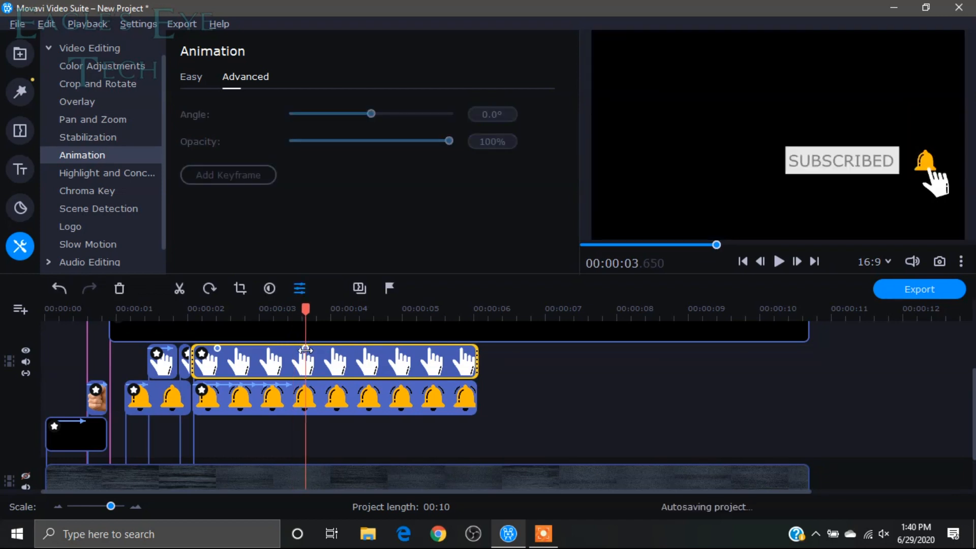
{"action": "right_click", "coordinate": [306, 350]}
{"action": "left_click", "coordinate": [393, 389]}
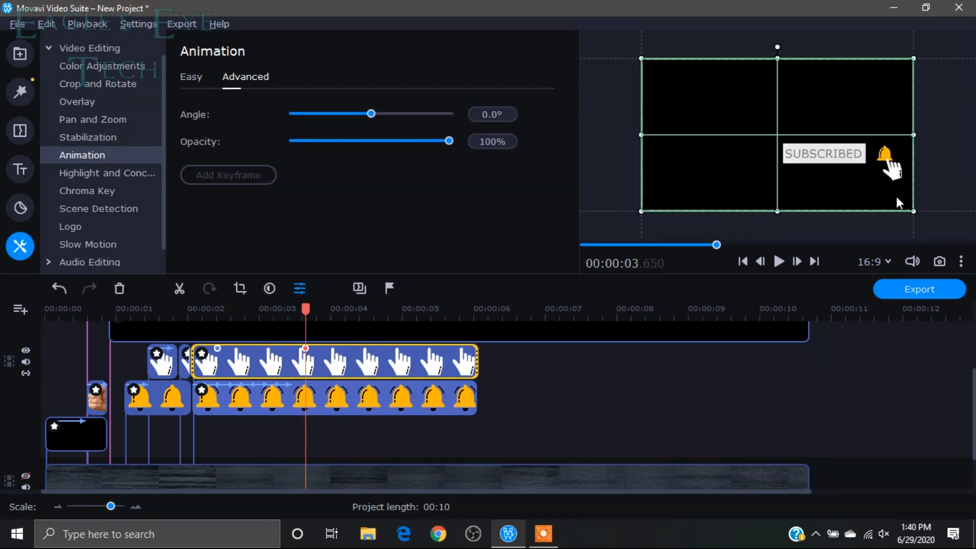
{"action": "left_click_drag", "start_coordinate": [897, 199], "coordinate": [958, 245]}
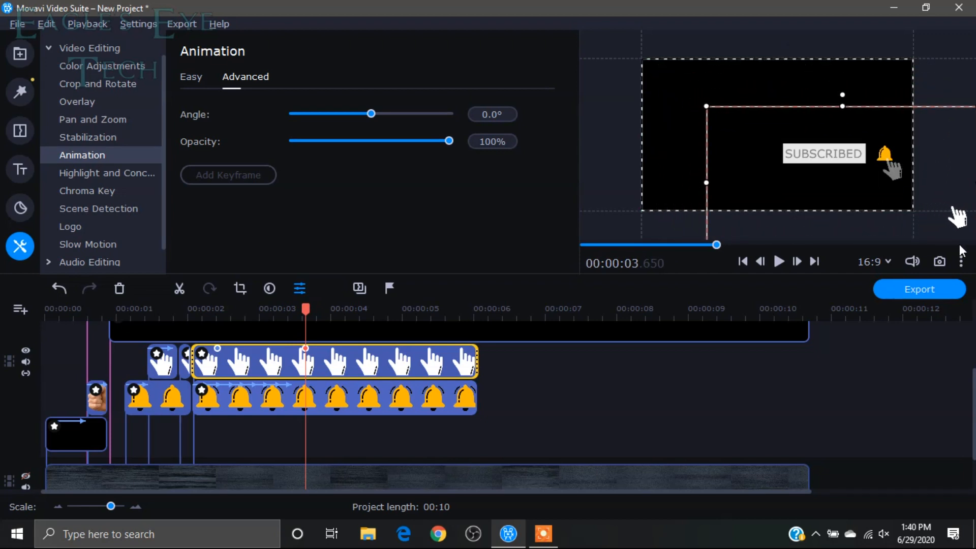
Shift the finger clip's earlier keyframe to about 00:00:03.45 and play back the finger's exit from about 00:00:03.2
{"action": "left_click", "coordinate": [217, 349]}
{"action": "left_click_drag", "start_coordinate": [226, 349], "coordinate": [292, 348]}
{"action": "left_click_drag", "start_coordinate": [291, 309], "coordinate": [274, 310]}
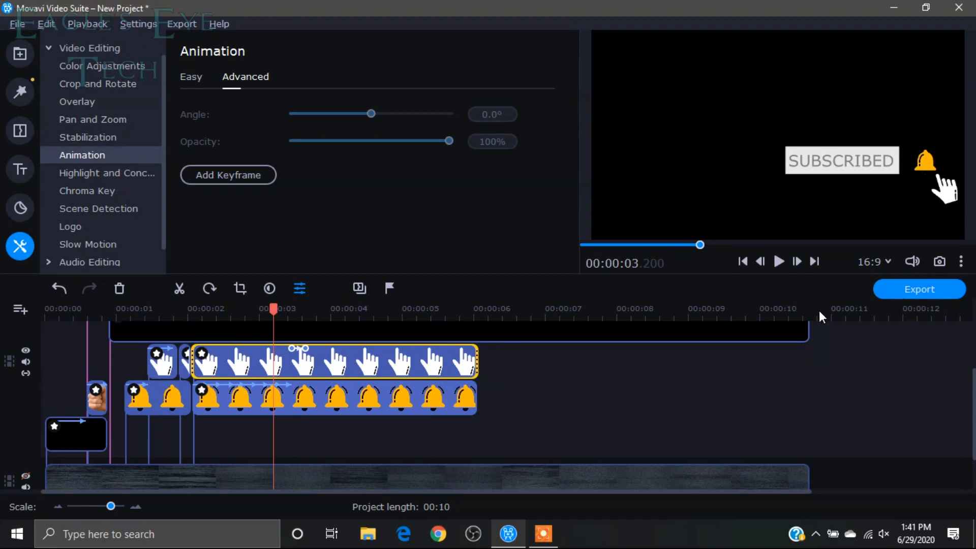
{"action": "left_click", "coordinate": [779, 262]}
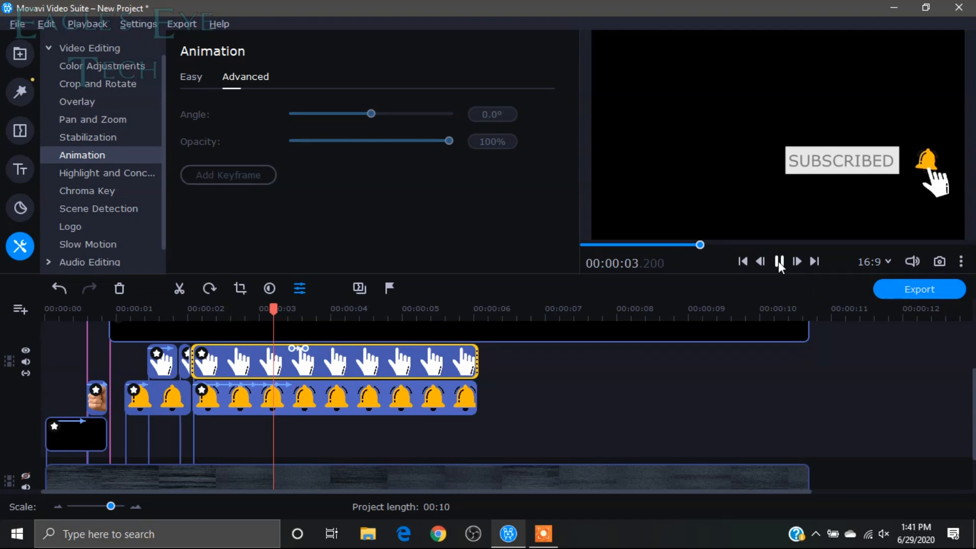
{"action": "left_click", "coordinate": [779, 262]}
Add keyframes to the ringing bell clip at about 00:00:03.86 and 00:00:04.22
{"action": "scroll", "coordinate": [319, 323], "scroll_direction": "up", "scroll_amount": 1}
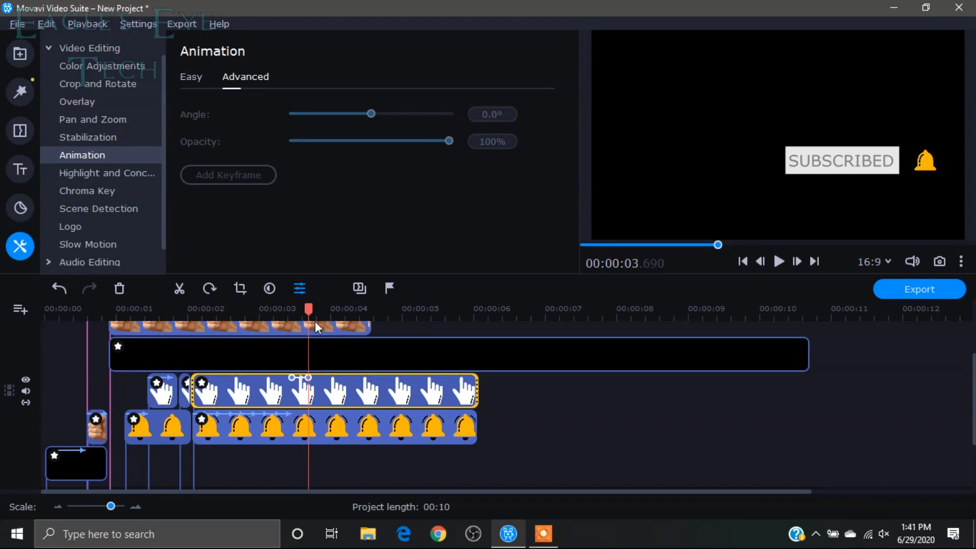
{"action": "left_click_drag", "start_coordinate": [308, 310], "coordinate": [332, 315]}
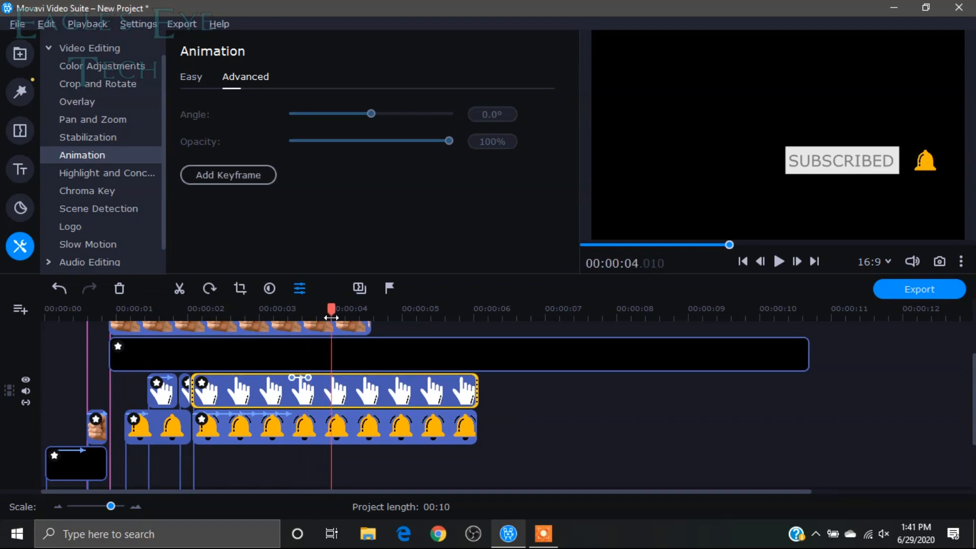
{"action": "left_click", "coordinate": [324, 432]}
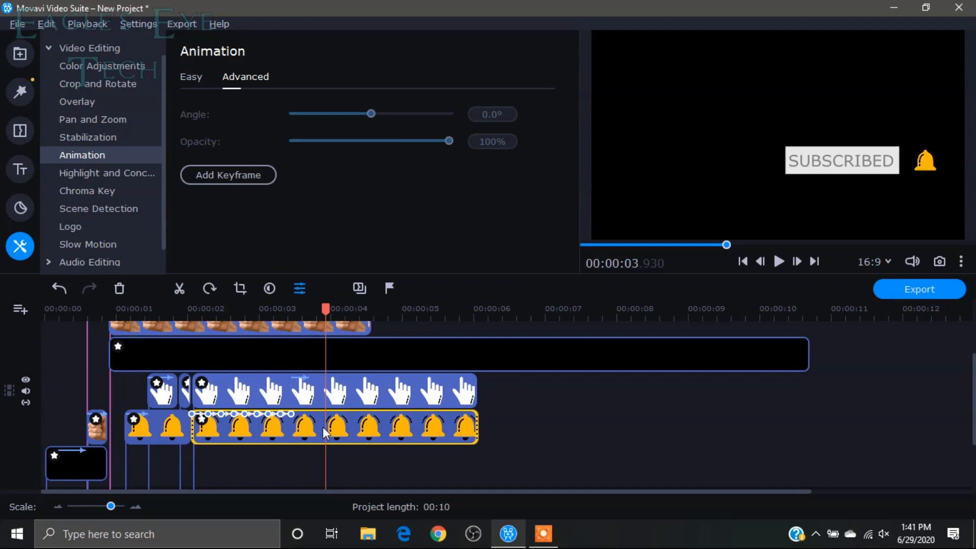
{"action": "left_click", "coordinate": [235, 176]}
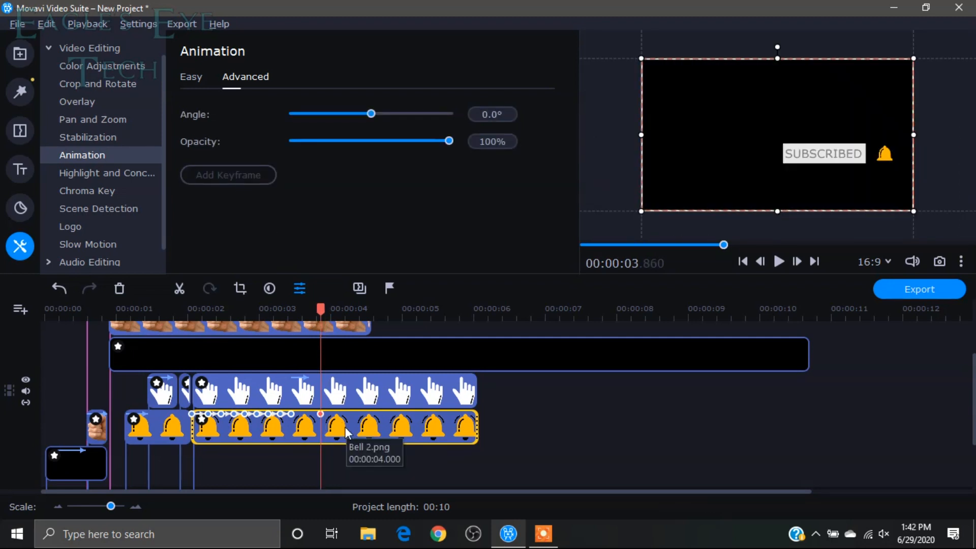
{"action": "left_click", "coordinate": [347, 420]}
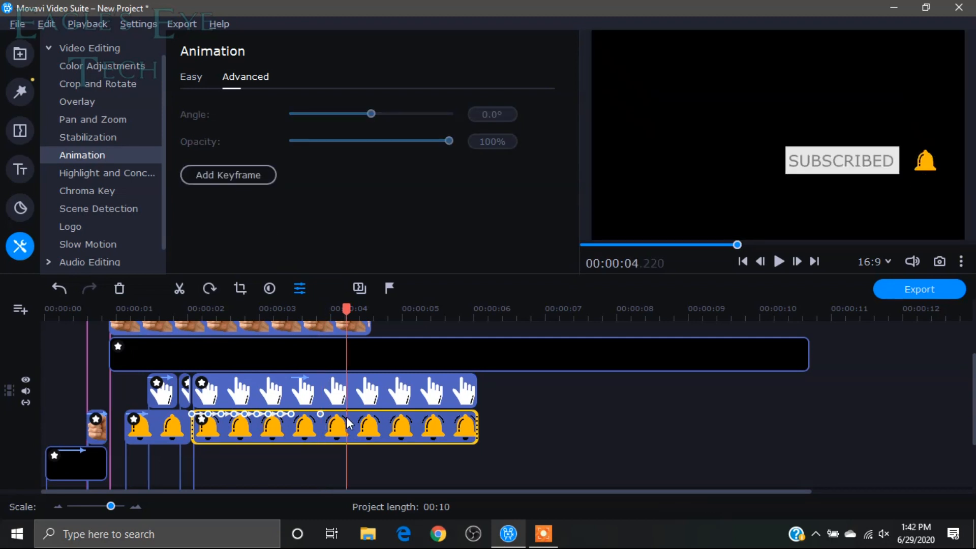
{"action": "left_click", "coordinate": [257, 173]}
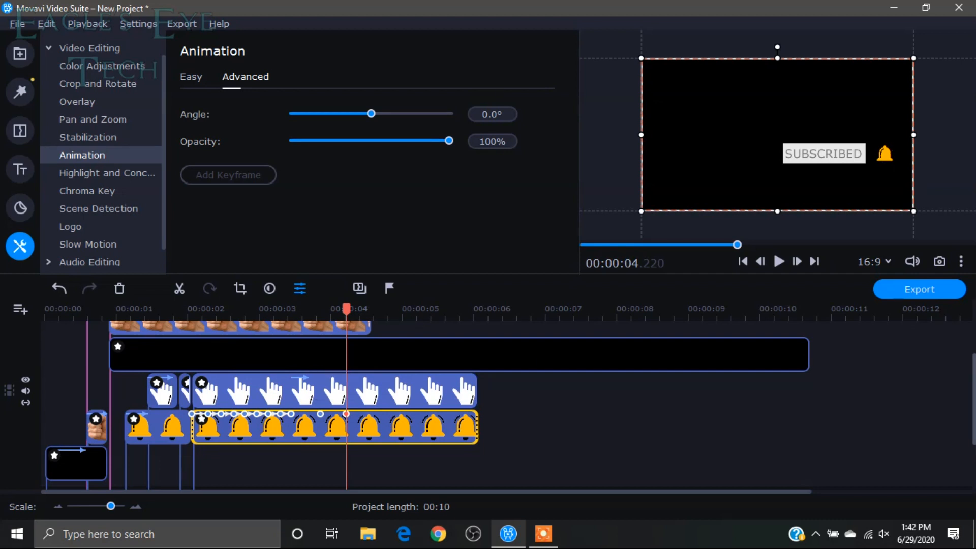
Edit the bell keyframe at 00:00:04.22 so the bell moves straight down out of the frame
{"action": "scroll", "coordinate": [415, 355], "scroll_direction": "up", "scroll_amount": 3}
{"action": "scroll", "coordinate": [427, 405], "scroll_direction": "down", "scroll_amount": 3}
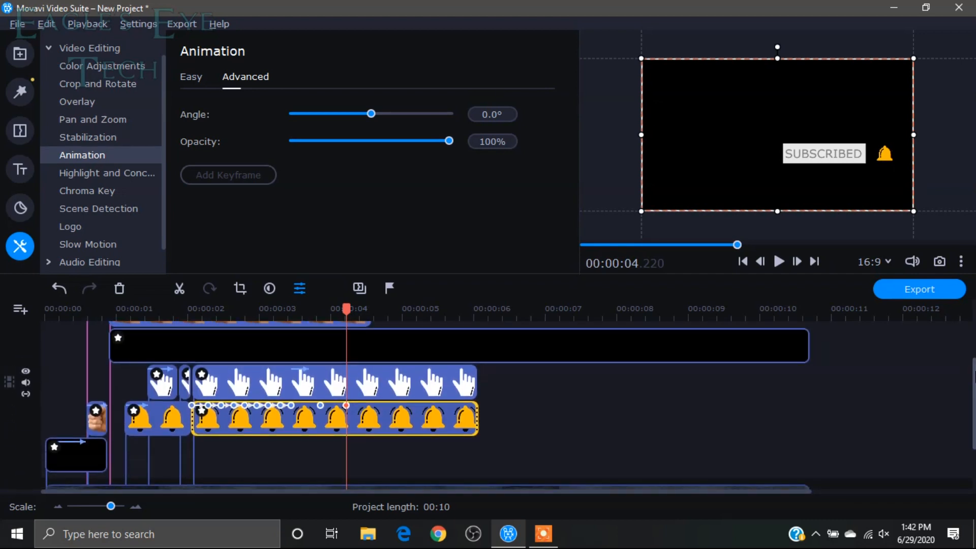
{"action": "right_click", "coordinate": [346, 406]}
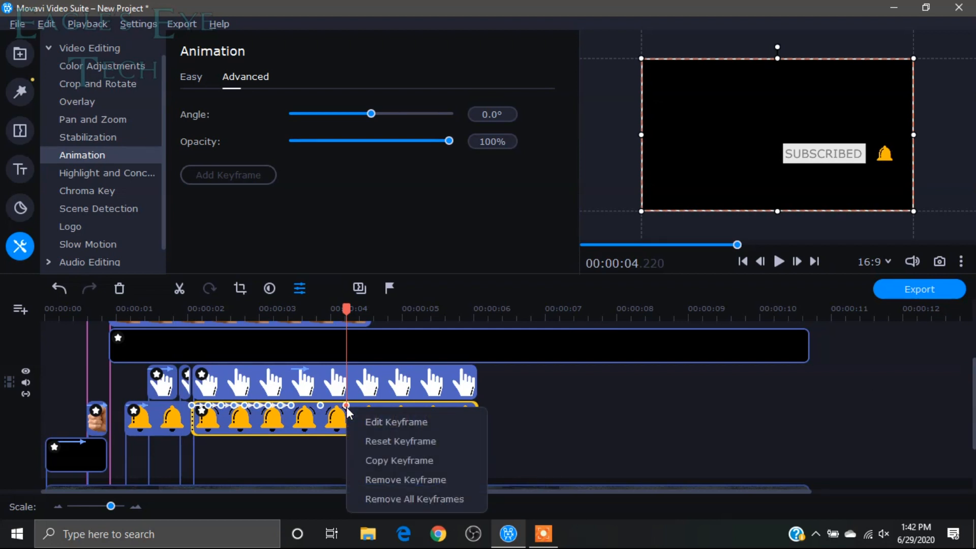
{"action": "left_click", "coordinate": [386, 423]}
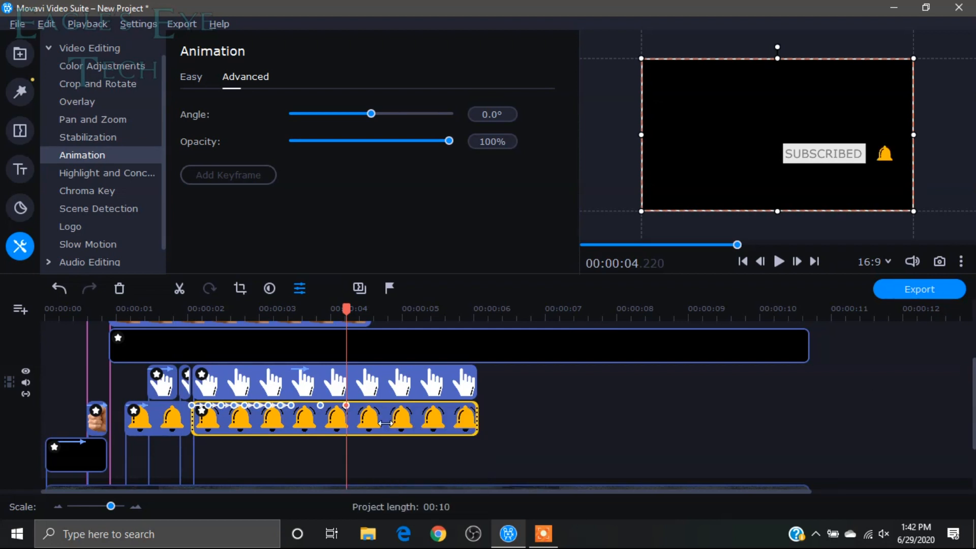
{"action": "left_click_drag", "start_coordinate": [889, 195], "coordinate": [889, 263]}
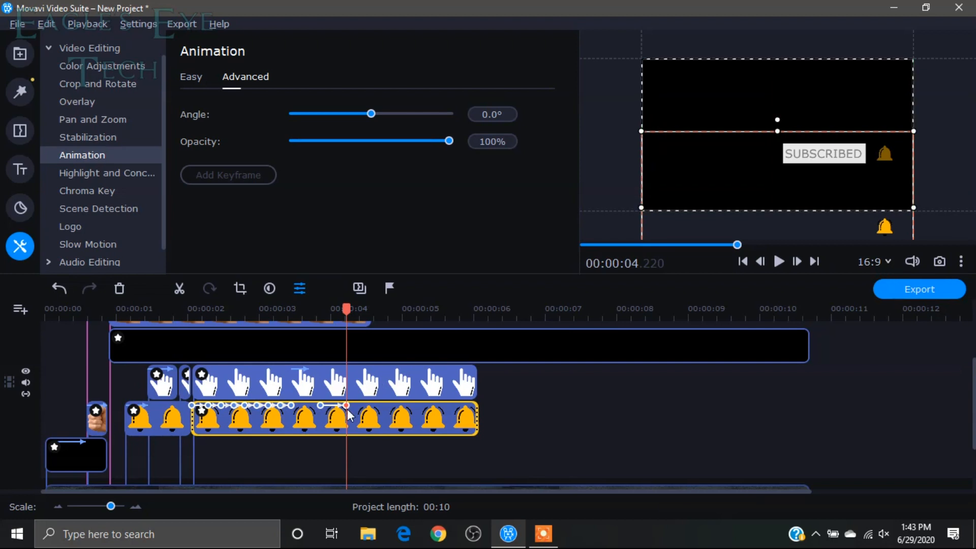
Add keyframes to the grey button background clip at 00:00:03.86 and 00:00:04.22, moving the background straight down out of the frame at the second
{"action": "left_click", "coordinate": [320, 350]}
{"action": "left_click", "coordinate": [319, 346]}
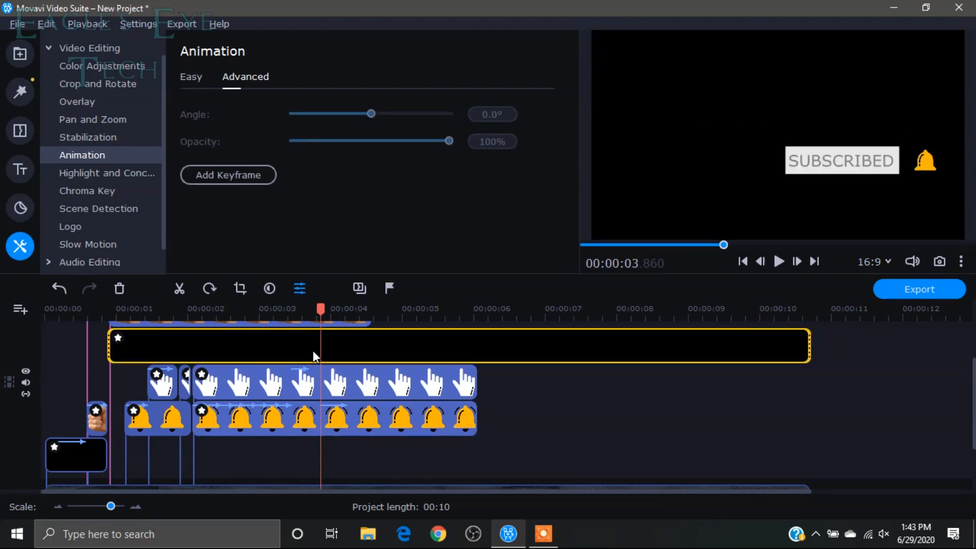
{"action": "left_click", "coordinate": [251, 179]}
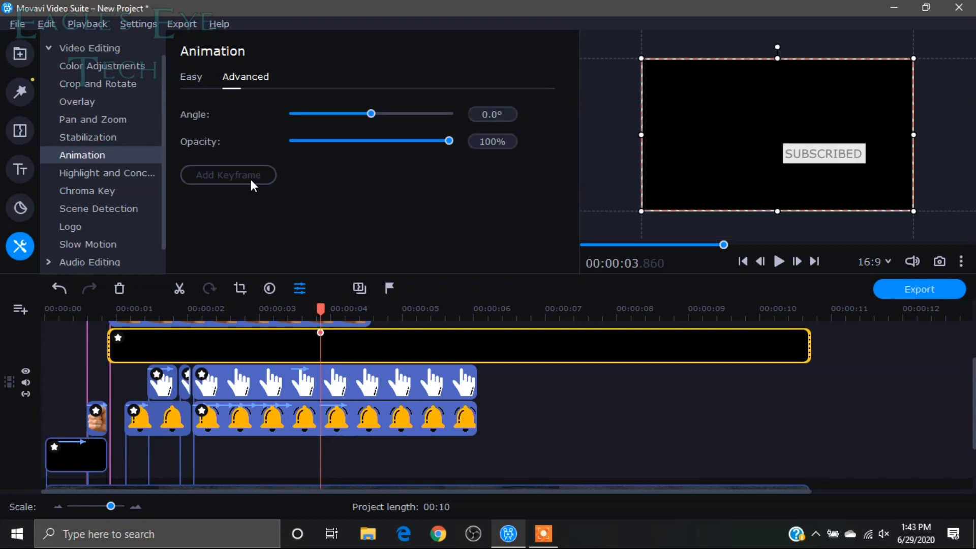
{"action": "left_click", "coordinate": [345, 410]}
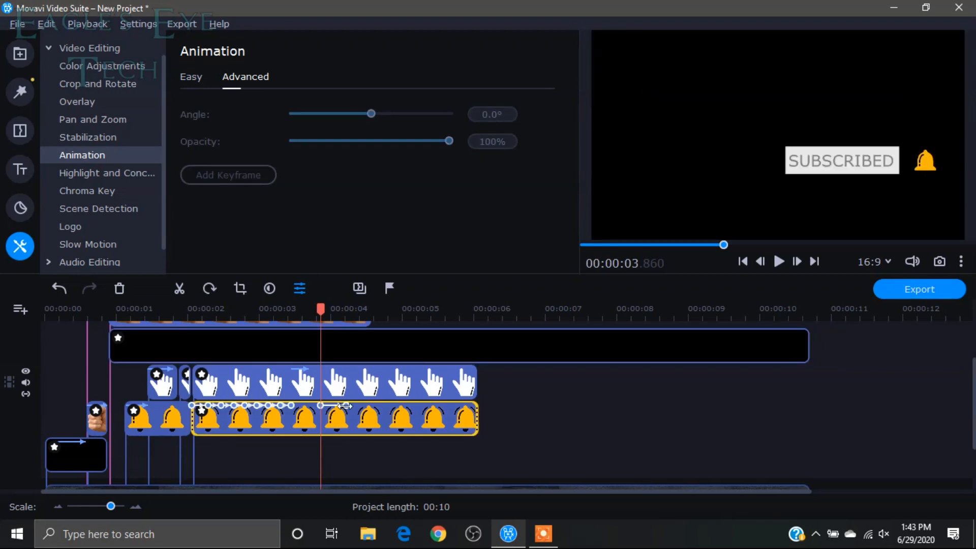
{"action": "left_click", "coordinate": [338, 343], "text": "ctrl"}
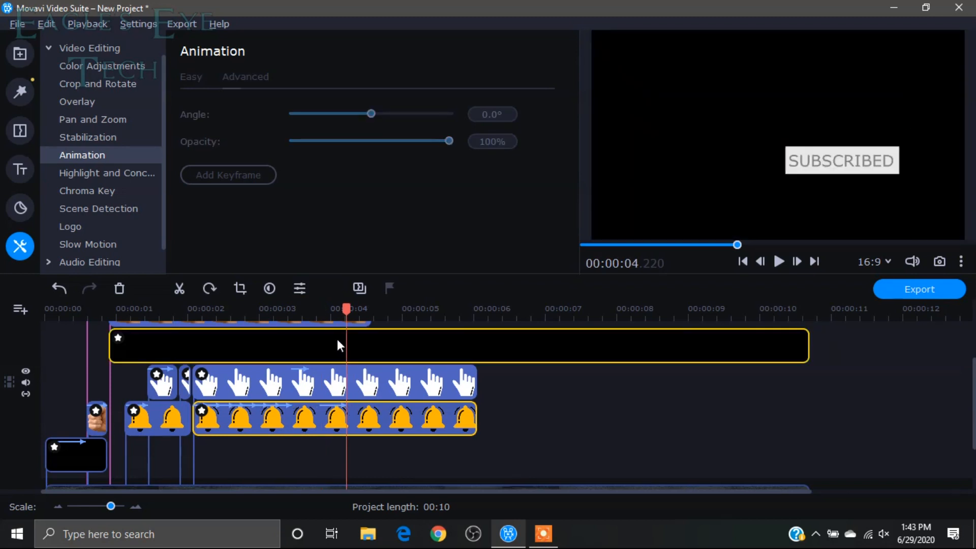
{"action": "left_click", "coordinate": [316, 426], "text": "ctrl"}
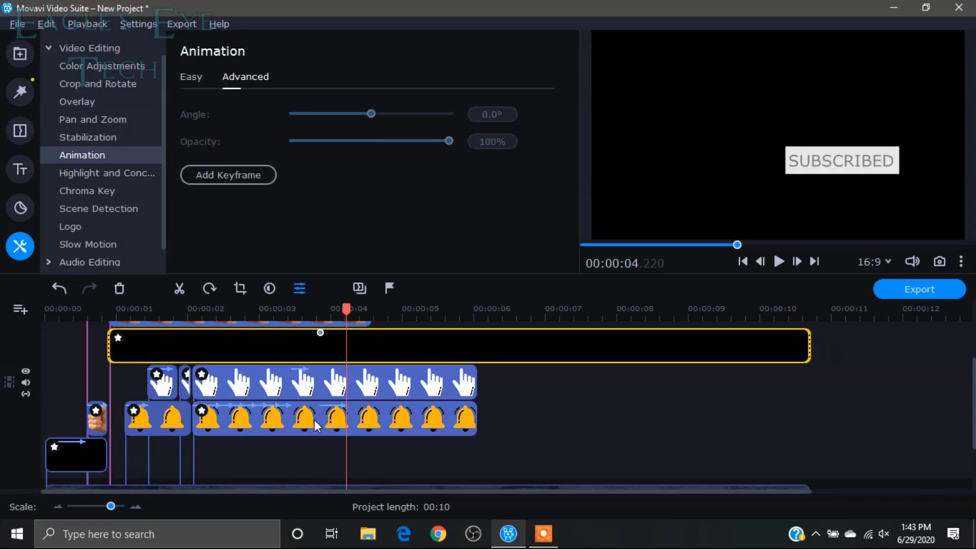
{"action": "left_click", "coordinate": [251, 179]}
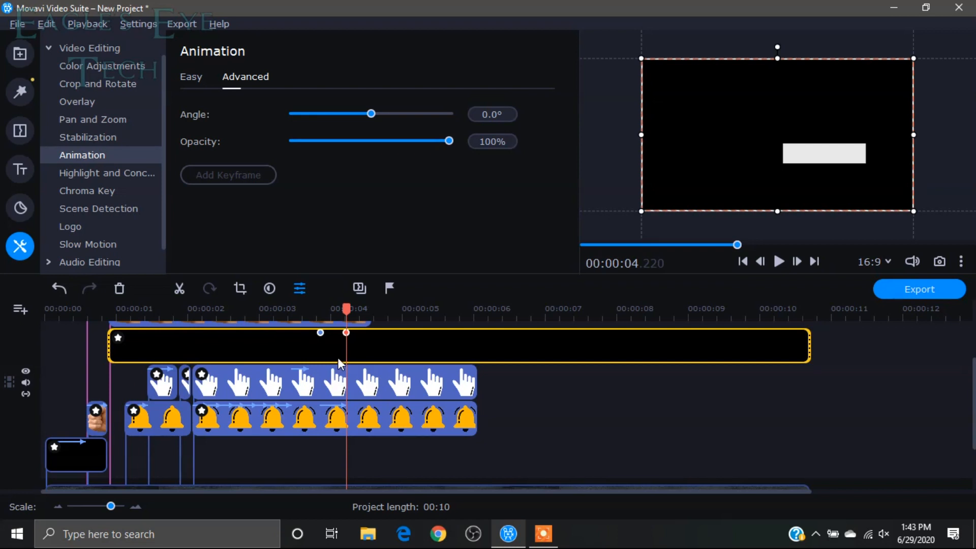
{"action": "right_click", "coordinate": [345, 333]}
{"action": "left_click_drag", "start_coordinate": [886, 170], "coordinate": [887, 247]}
Add keyframes to the SUBSCRIBED title clip at about 00:00:03.86 and 00:00:04.22
{"action": "left_click_drag", "start_coordinate": [974, 417], "coordinate": [975, 380]}
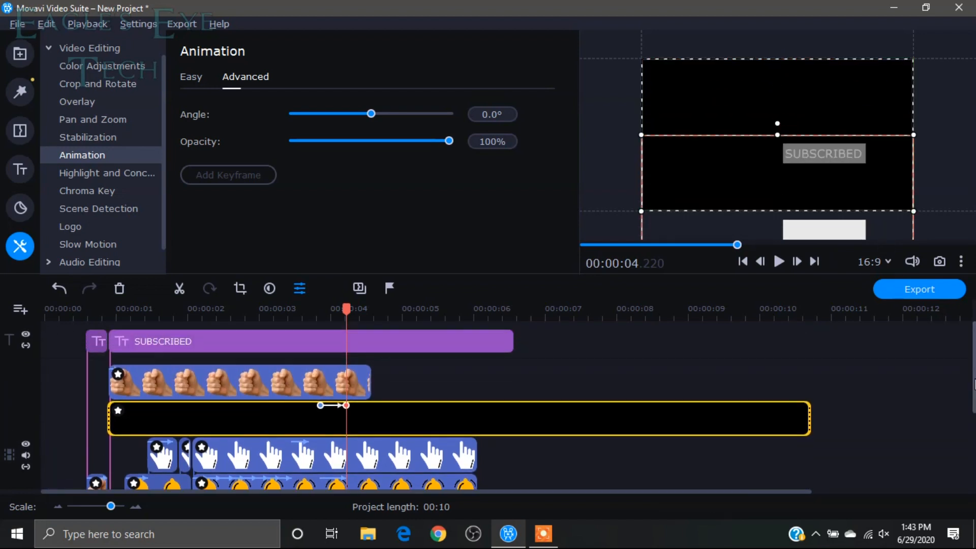
{"action": "left_click", "coordinate": [321, 405]}
{"action": "left_click", "coordinate": [310, 337], "text": "ctrl"}
{"action": "left_click", "coordinate": [393, 418]}
{"action": "left_click", "coordinate": [346, 342]}
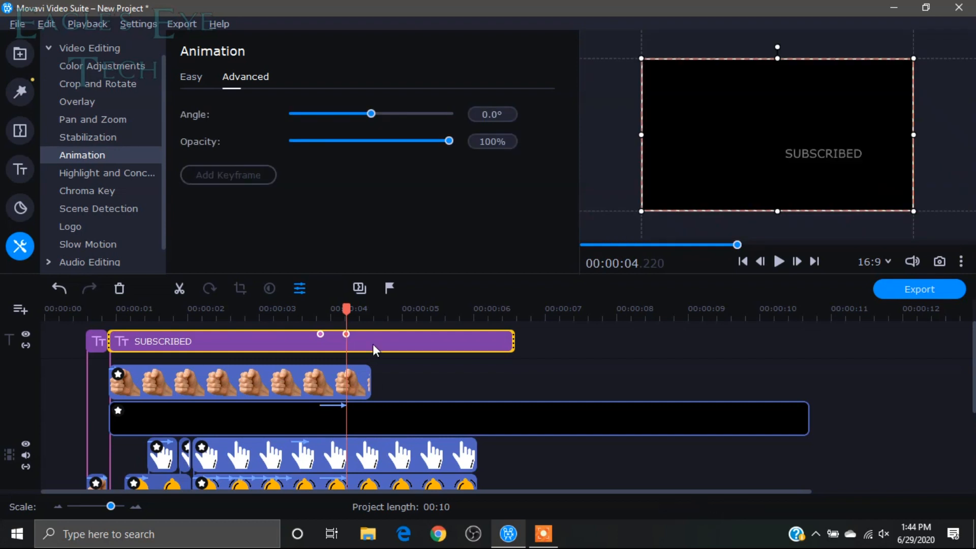
Edit the SUBSCRIBED title's keyframe at 00:00:04.22 so the text moves straight down out of the frame
{"action": "right_click", "coordinate": [346, 334]}
{"action": "left_click", "coordinate": [411, 363]}
{"action": "left_click_drag", "start_coordinate": [852, 167], "coordinate": [853, 237]}
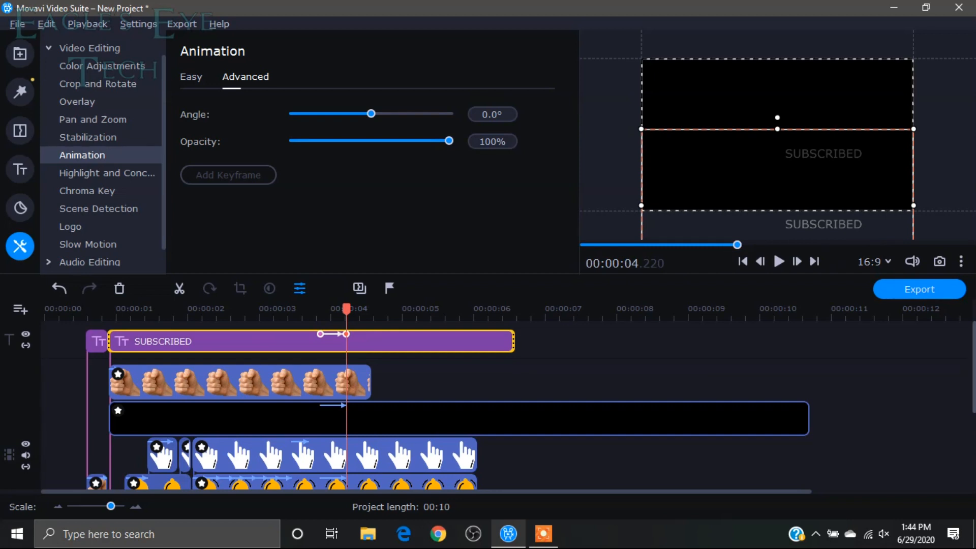
Play back the project from about 00:00:03.41 to preview the button, title and bell sliding out
{"action": "scroll", "coordinate": [350, 319], "scroll_direction": "down", "scroll_amount": 2}
{"action": "left_click_drag", "start_coordinate": [349, 320], "coordinate": [288, 328]}
{"action": "left_click", "coordinate": [777, 261]}
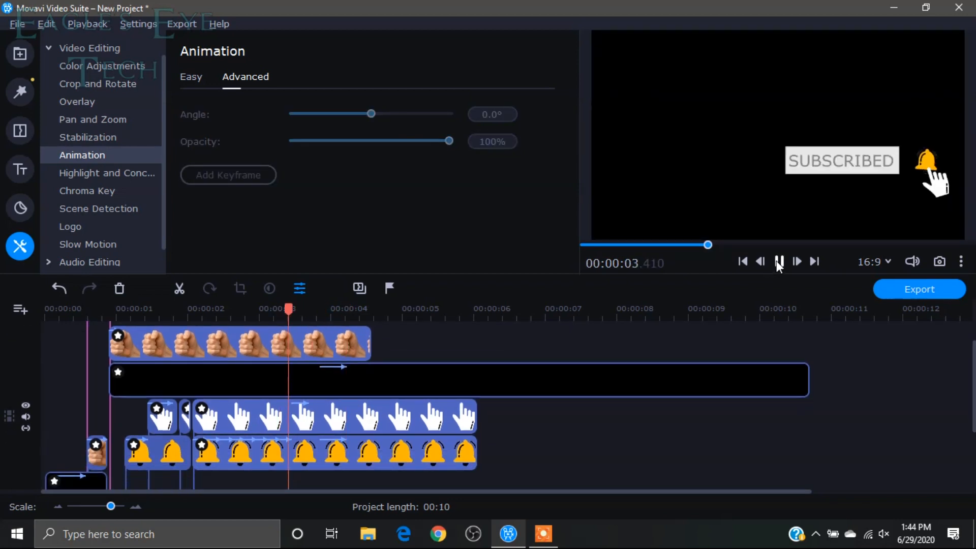
{"action": "left_click", "coordinate": [777, 262]}
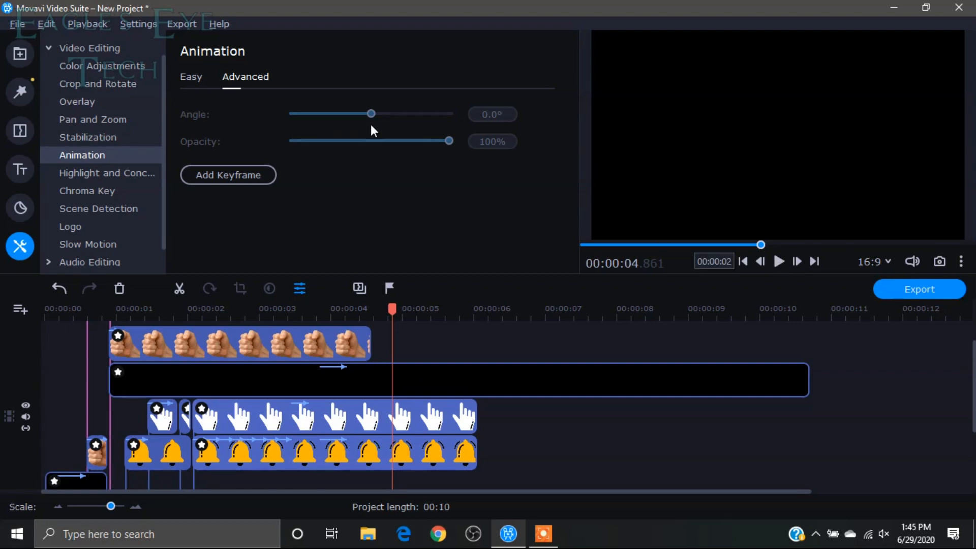
Add Sharp Punch.mp3 from the media bin to the audio track, starting at about 00:00:00.77 under the fist's punch
{"action": "left_click", "coordinate": [20, 53]}
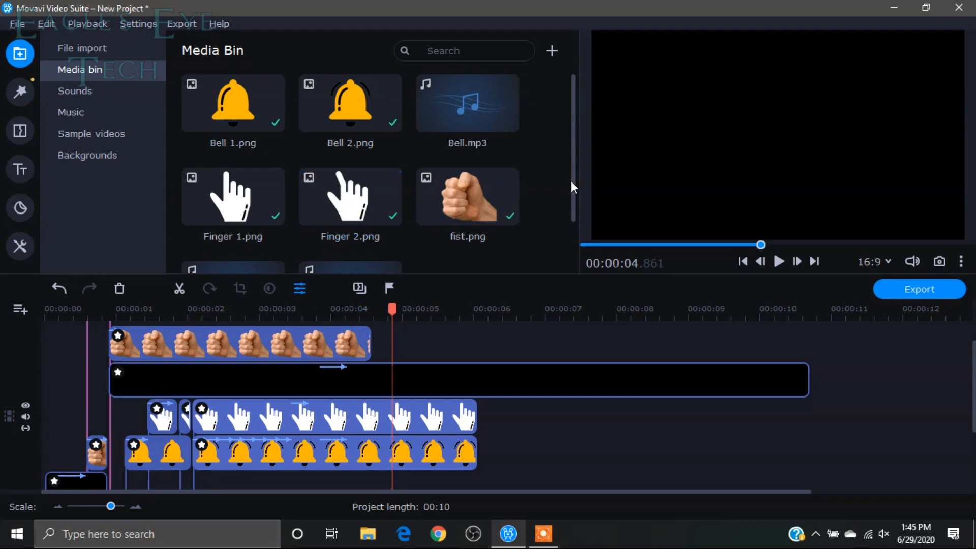
{"action": "left_click_drag", "start_coordinate": [573, 212], "coordinate": [574, 257]}
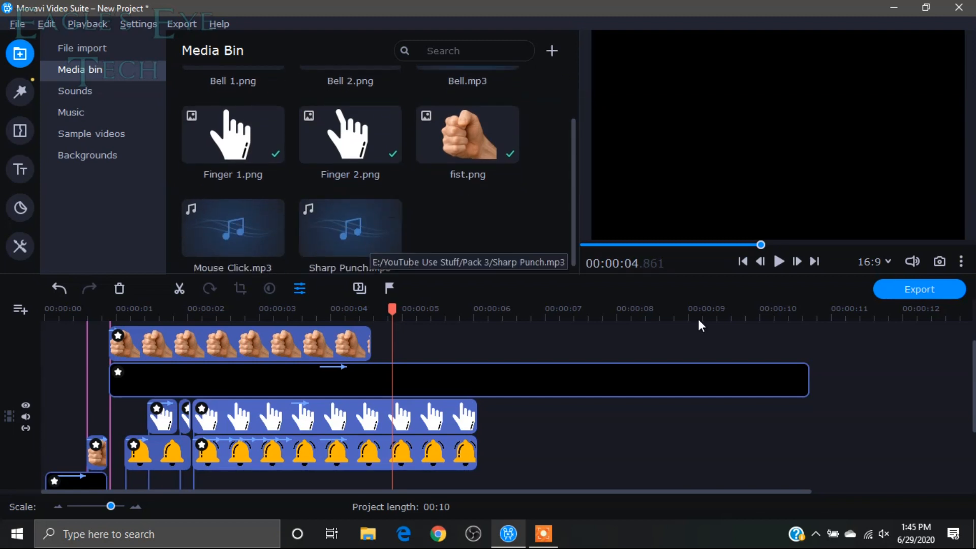
{"action": "left_click_drag", "start_coordinate": [974, 387], "coordinate": [974, 428]}
{"action": "left_click_drag", "start_coordinate": [471, 148], "coordinate": [71, 460]}
{"action": "key", "text": "ctrl+z"}
{"action": "left_click_drag", "start_coordinate": [351, 229], "coordinate": [106, 472]}
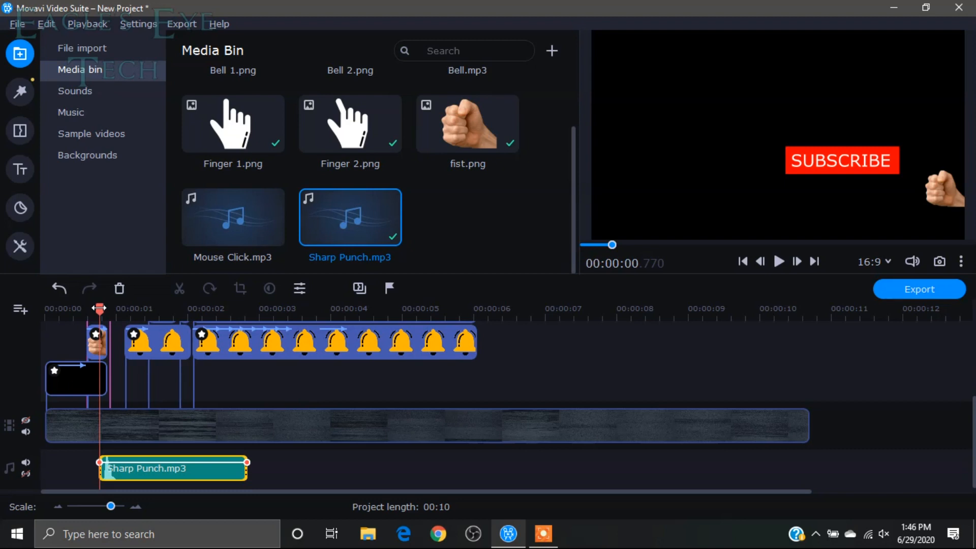
Trim the end of the Sharp Punch.mp3 clip to about 00:00:01.05
{"action": "left_click_drag", "start_coordinate": [99, 308], "coordinate": [107, 308]}
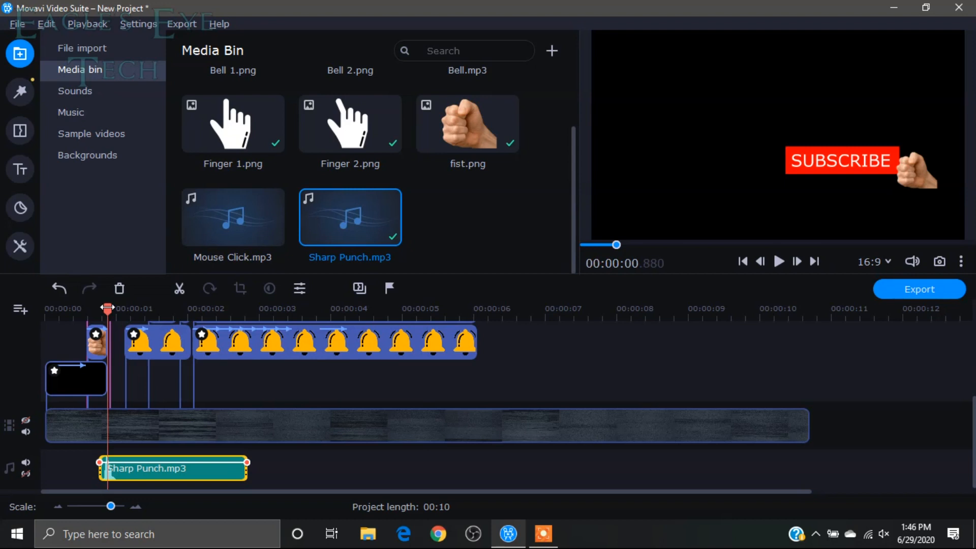
{"action": "left_click_drag", "start_coordinate": [247, 468], "coordinate": [119, 473]}
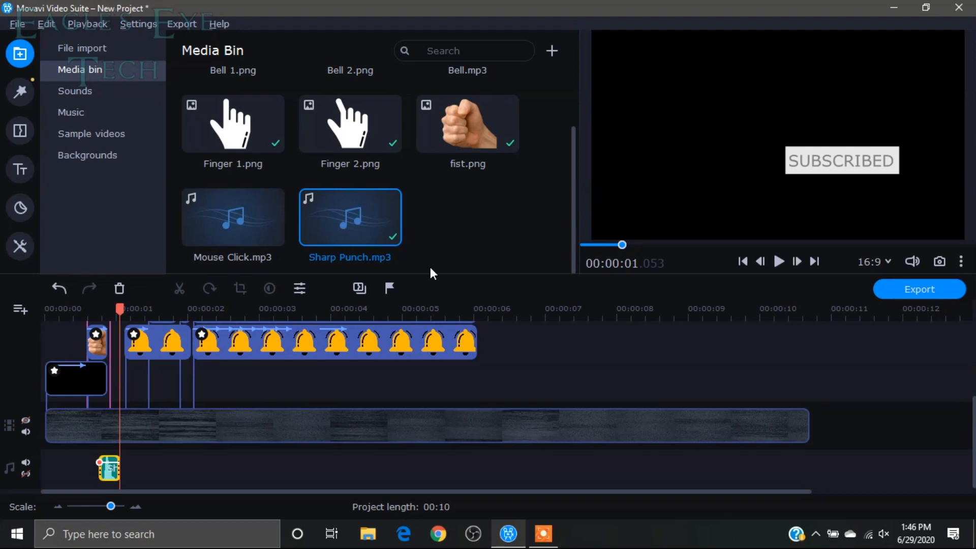
{"action": "left_click_drag", "start_coordinate": [973, 453], "coordinate": [974, 388]}
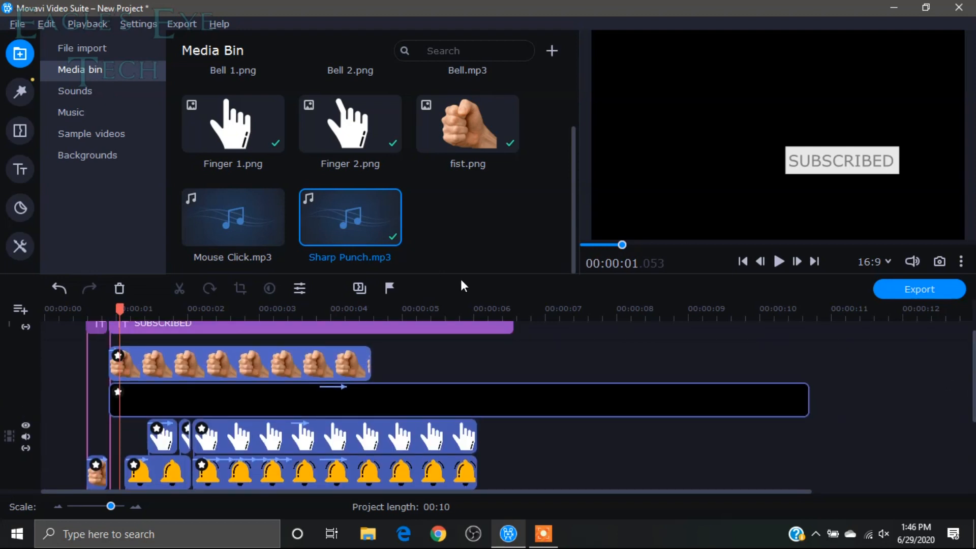
Place Mouse Click.mp3 on the audio track starting just before the finger tap at 00:00:01.90 and trim its end to about 00:00:02.07
{"action": "left_click_drag", "start_coordinate": [232, 238], "coordinate": [195, 463]}
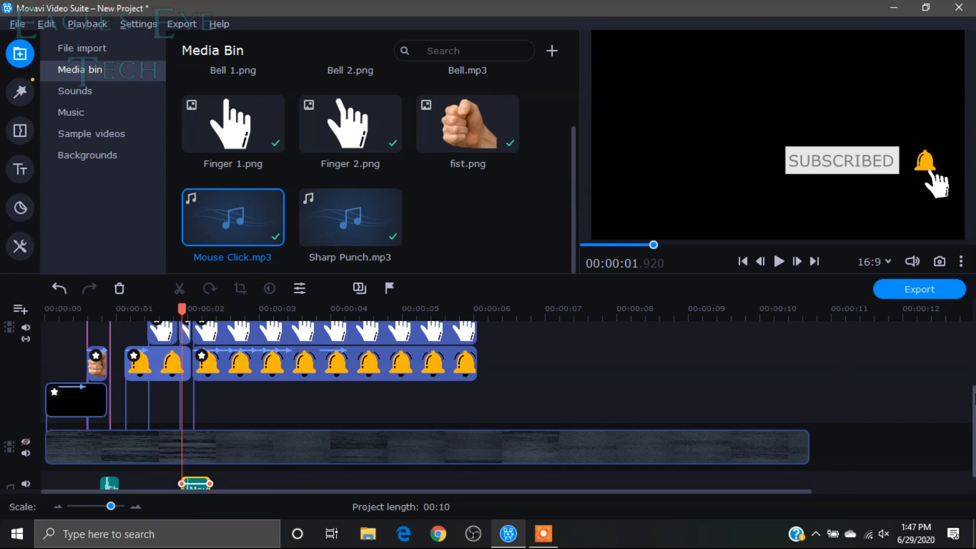
{"action": "scroll", "coordinate": [882, 367], "scroll_direction": "down", "scroll_amount": 1}
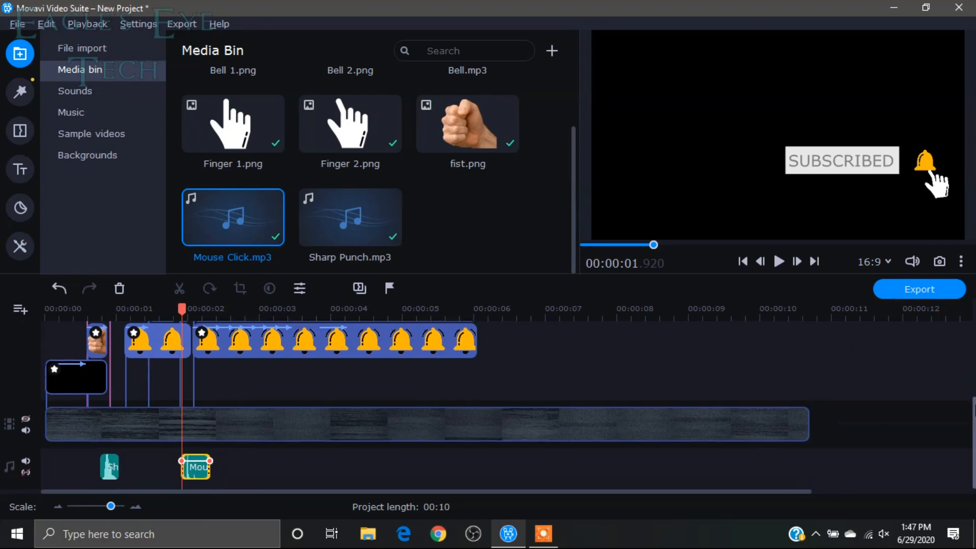
{"action": "left_click", "coordinate": [200, 480]}
{"action": "left_click_drag", "start_coordinate": [197, 479], "coordinate": [190, 480]}
{"action": "left_click_drag", "start_coordinate": [176, 307], "coordinate": [180, 307]}
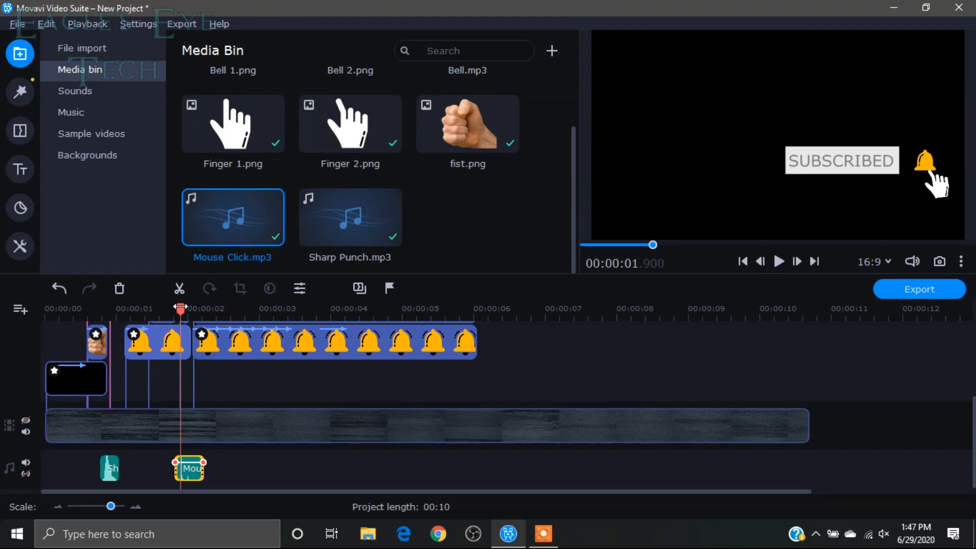
{"action": "left_click_drag", "start_coordinate": [200, 471], "coordinate": [193, 470]}
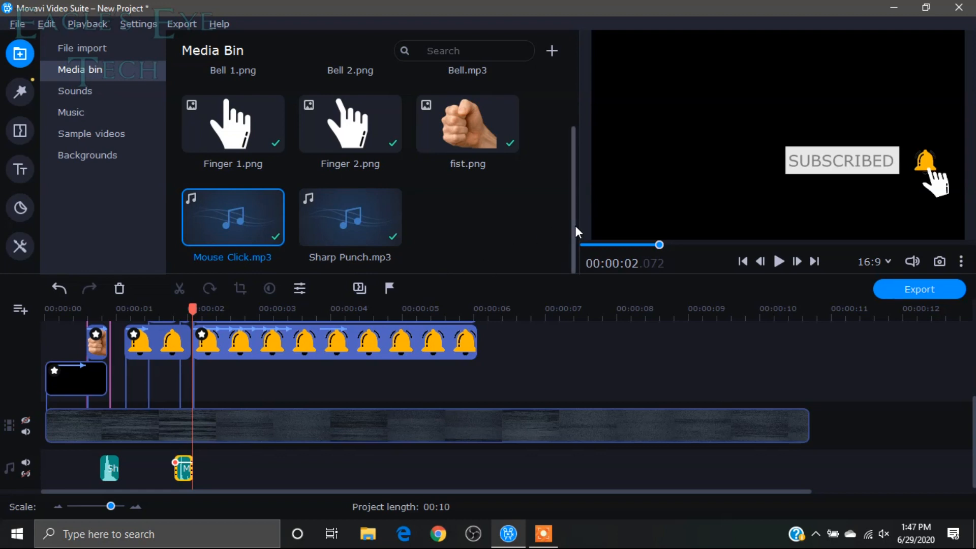
Add Bell.mp3 from the media bin to the audio track at about 00:00:02.07, directly after the Mouse Click.mp3 clip
{"action": "left_click_drag", "start_coordinate": [574, 226], "coordinate": [574, 163]}
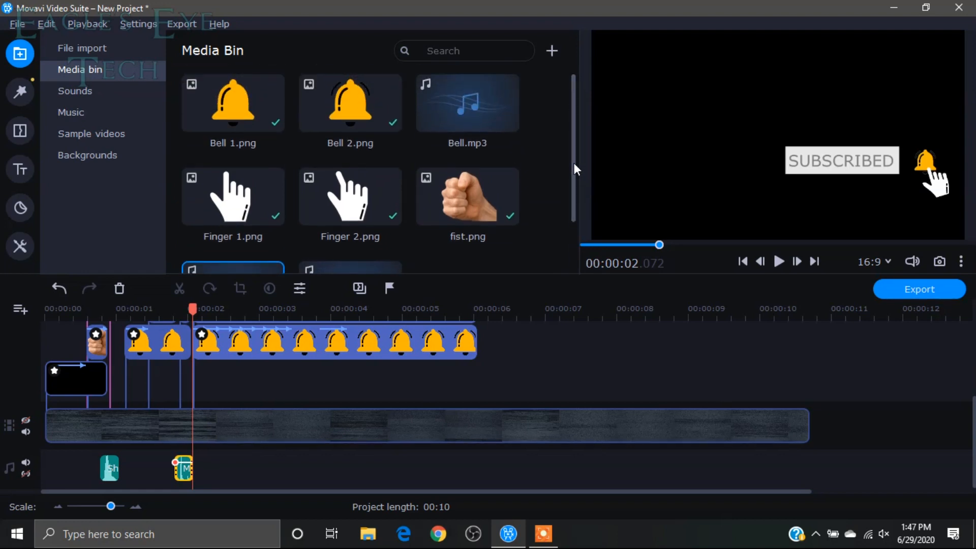
{"action": "left_click_drag", "start_coordinate": [467, 115], "coordinate": [194, 438]}
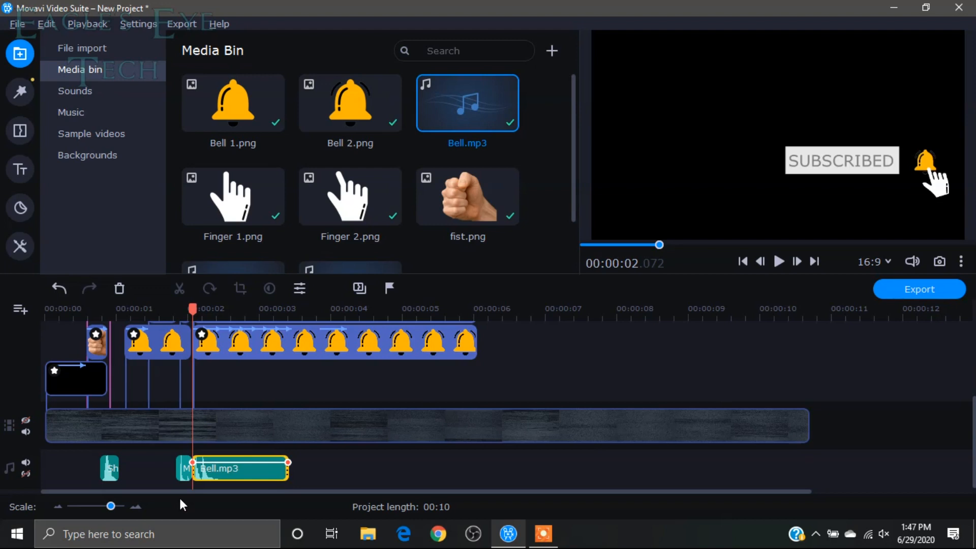
Split the SUBSCRIBED title, button overlay and background video at 00:00:06.06, where the bell and finger clips end
{"action": "scroll", "coordinate": [926, 331], "scroll_direction": "up", "scroll_amount": 5}
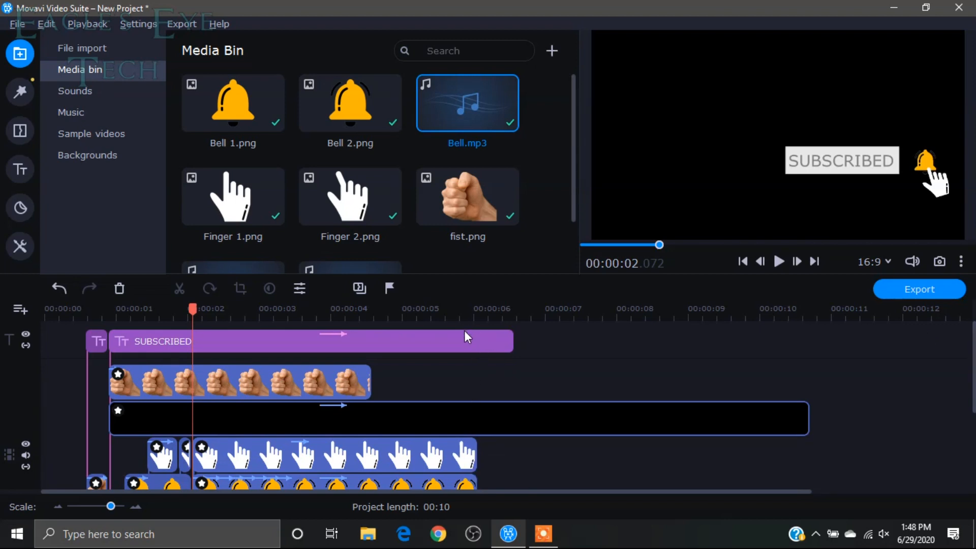
{"action": "scroll", "coordinate": [465, 342], "scroll_direction": "down", "scroll_amount": 1}
{"action": "left_click", "coordinate": [461, 451]}
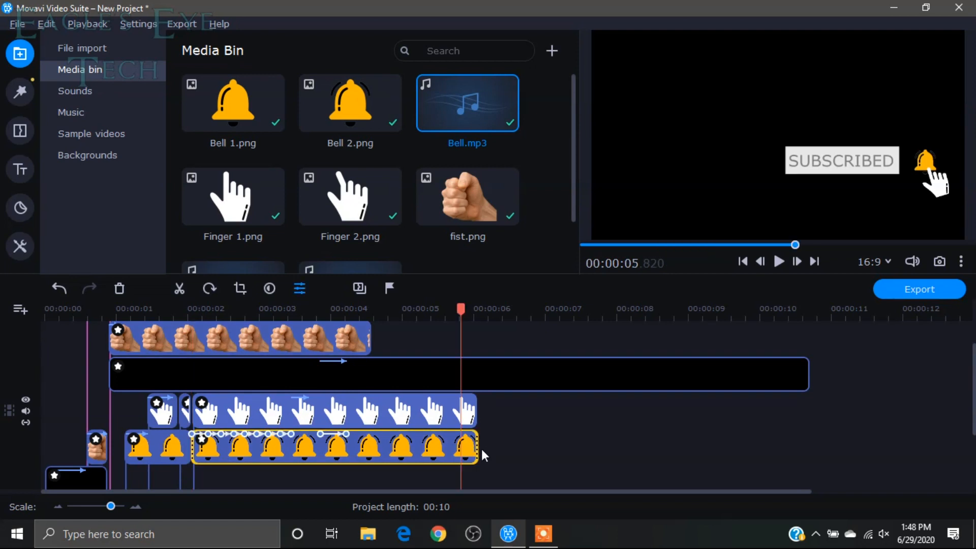
{"action": "left_click", "coordinate": [478, 449]}
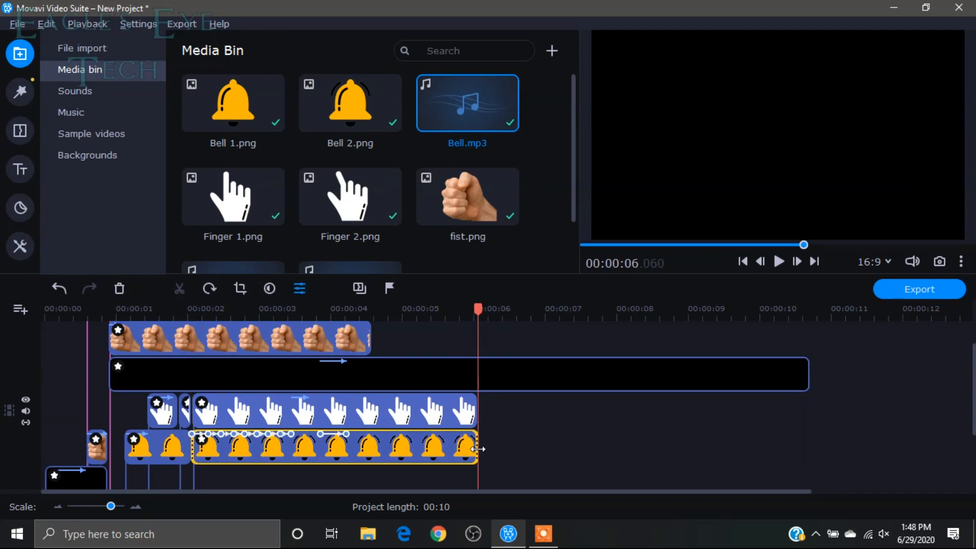
{"action": "left_click", "coordinate": [513, 376]}
{"action": "scroll", "coordinate": [549, 321], "scroll_direction": "up", "scroll_amount": 1}
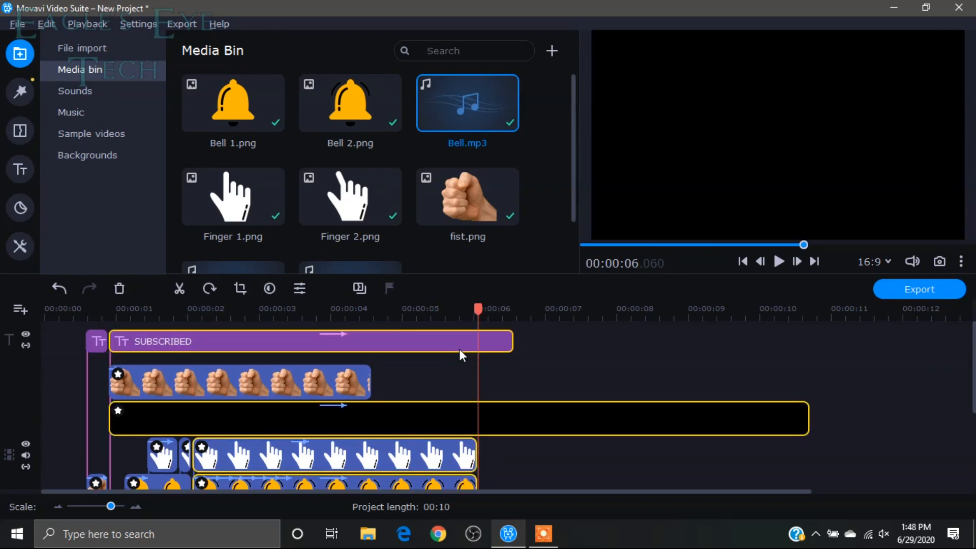
{"action": "scroll", "coordinate": [460, 356], "scroll_direction": "down", "scroll_amount": 3}
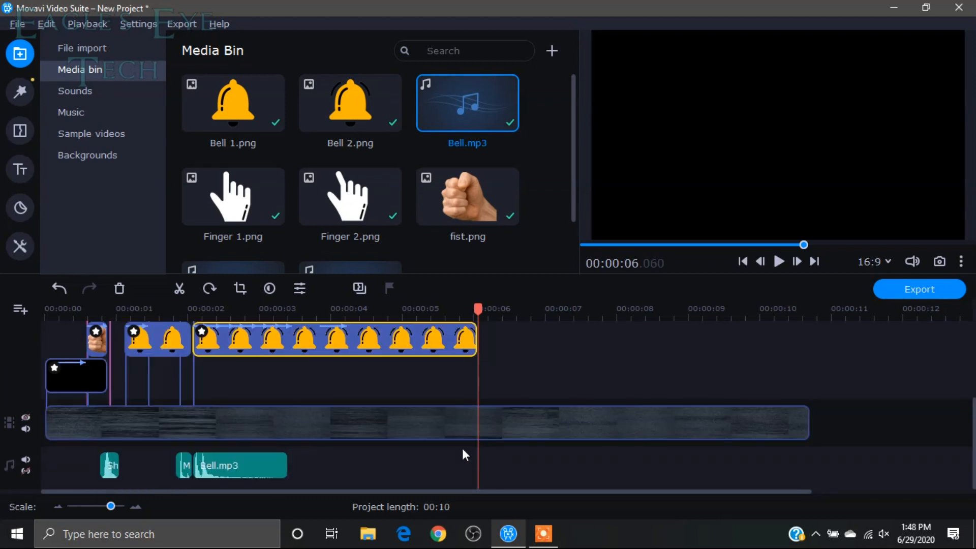
{"action": "left_click", "coordinate": [179, 289]}
Delete the leftover title, button and background video pieces after 00:00:06.06
{"action": "left_click", "coordinate": [563, 424]}
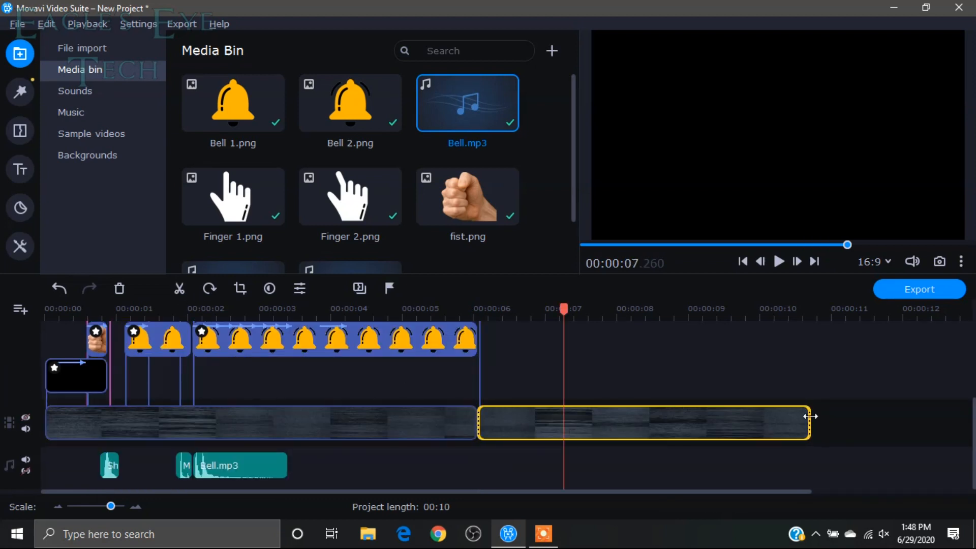
{"action": "scroll", "coordinate": [966, 406], "scroll_direction": "up", "scroll_amount": 3}
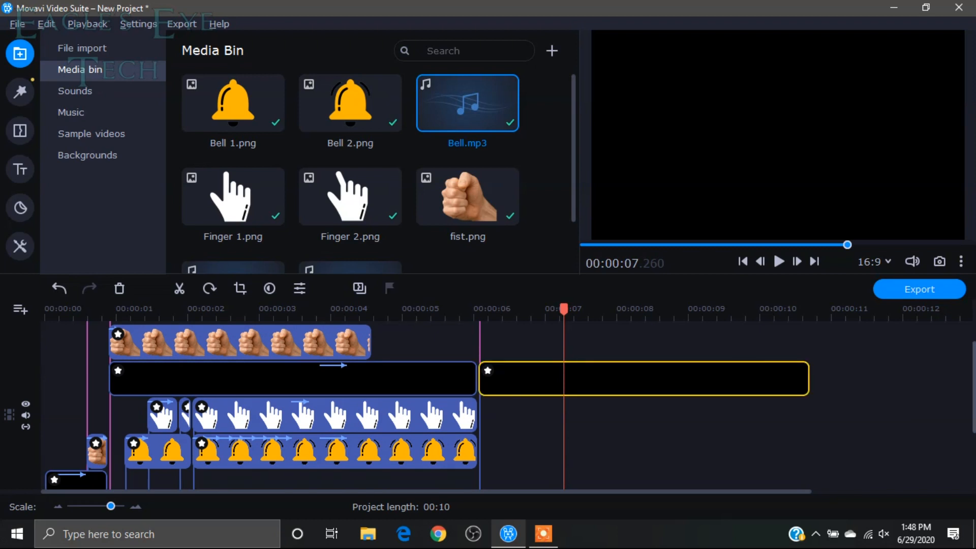
{"action": "scroll", "coordinate": [501, 338], "scroll_direction": "up", "scroll_amount": 1}
{"action": "key", "text": "Delete"}
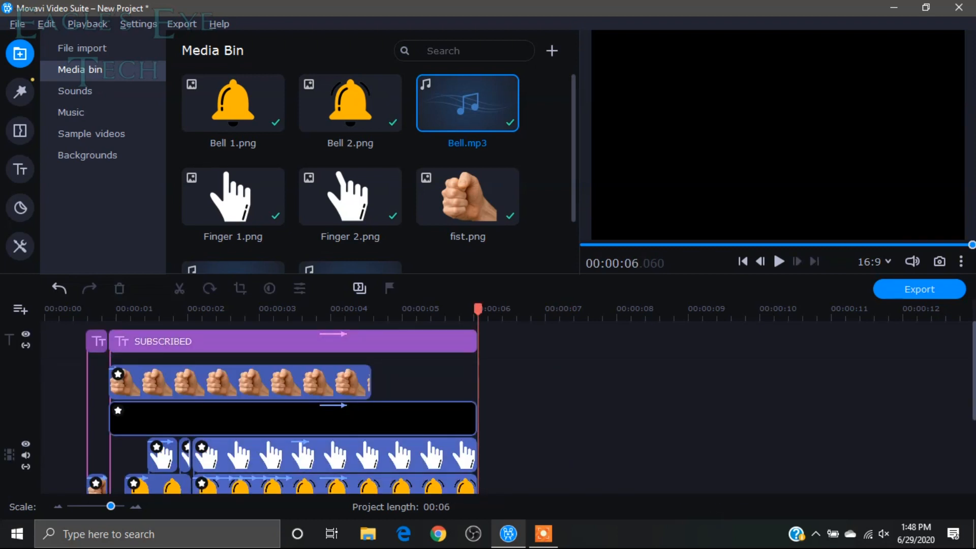
Select every clip on all title, overlay, video and audio tracks and copy them
{"action": "scroll", "coordinate": [360, 489], "scroll_direction": "down", "scroll_amount": 3}
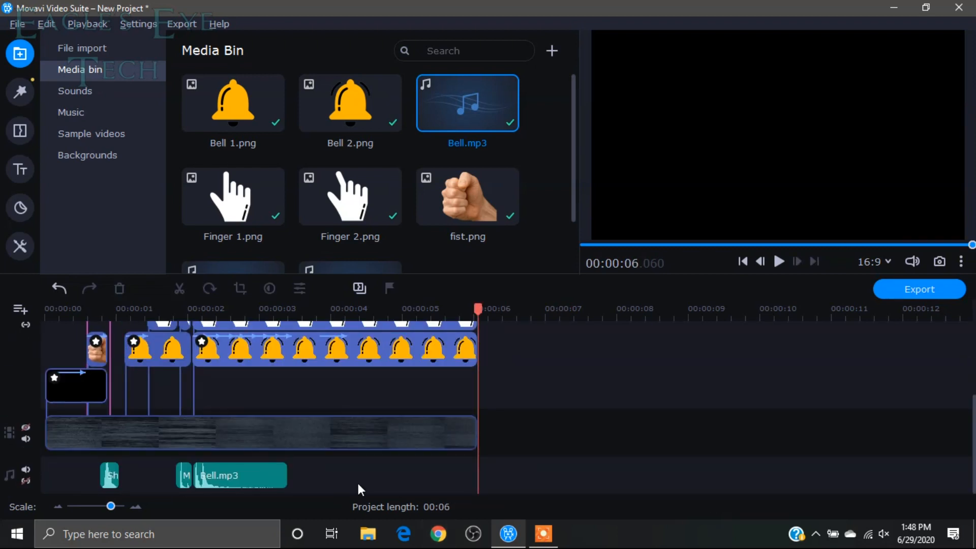
{"action": "left_click_drag", "start_coordinate": [631, 480], "coordinate": [41, 317]}
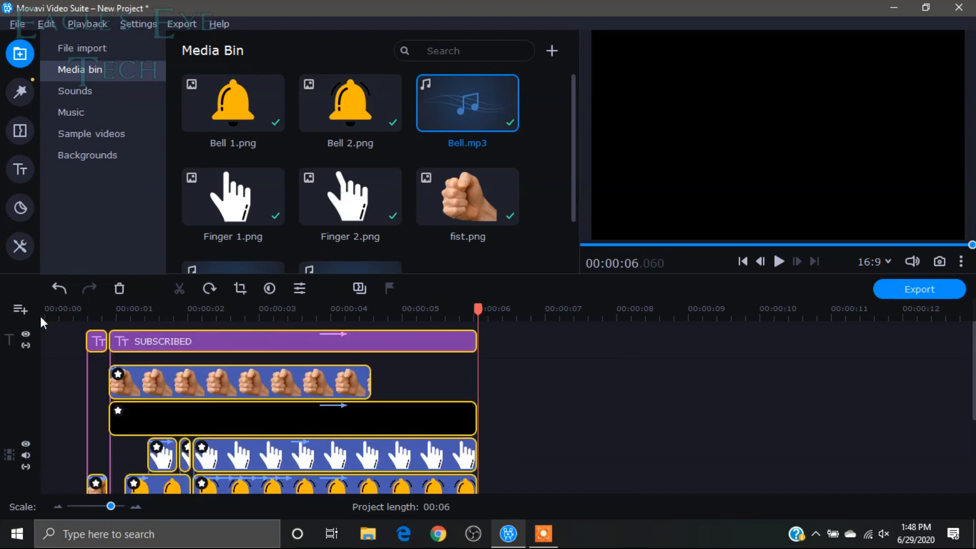
{"action": "right_click", "coordinate": [239, 335]}
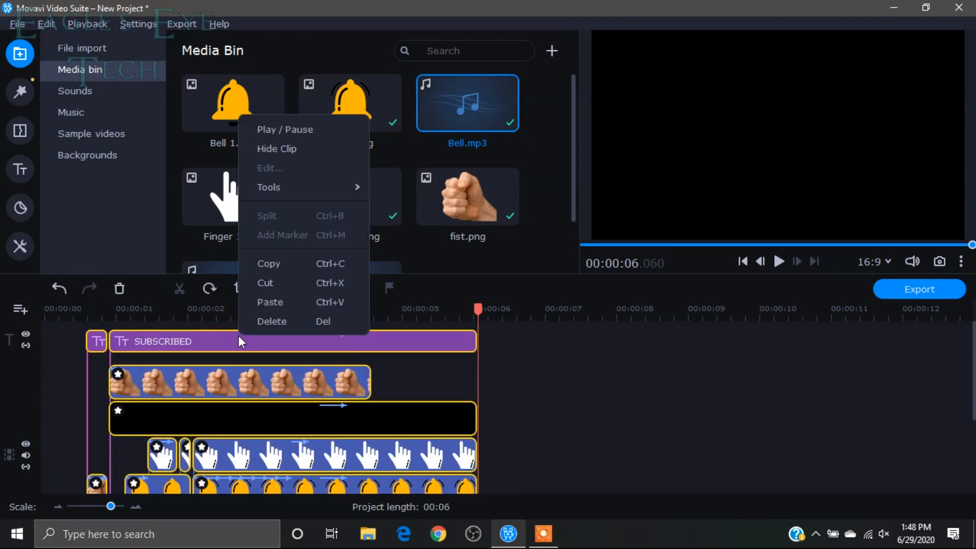
{"action": "left_click", "coordinate": [276, 265]}
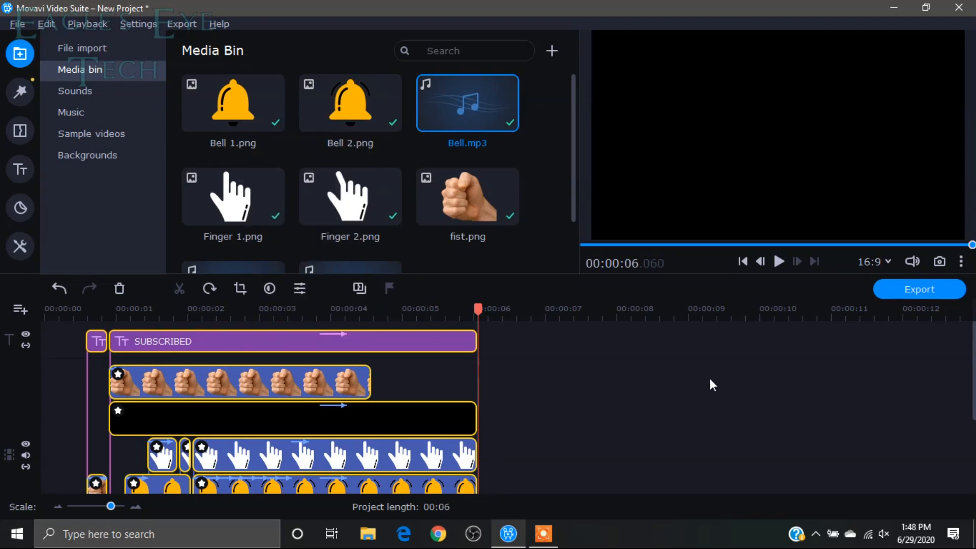
{"action": "key", "text": "ctrl+a"}
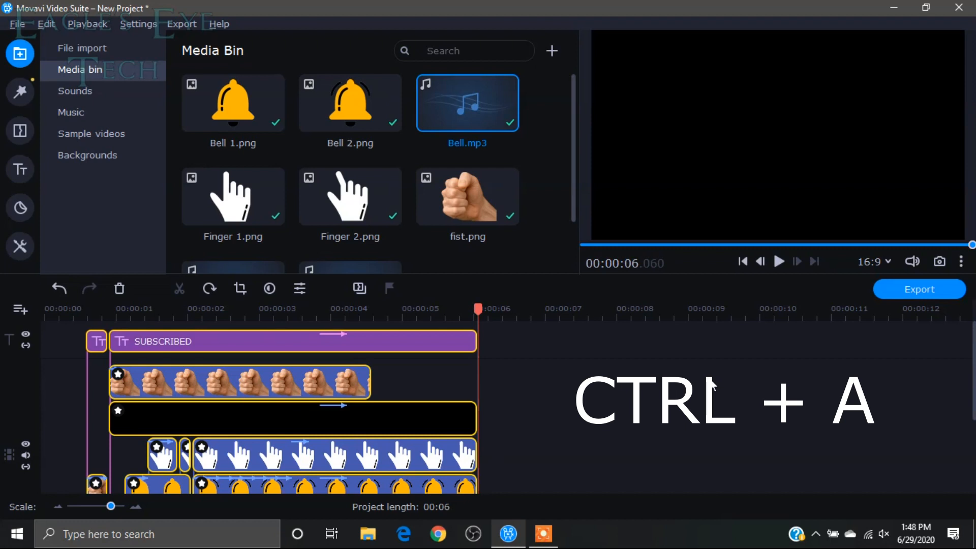
{"action": "key", "text": "ctrl+c"}
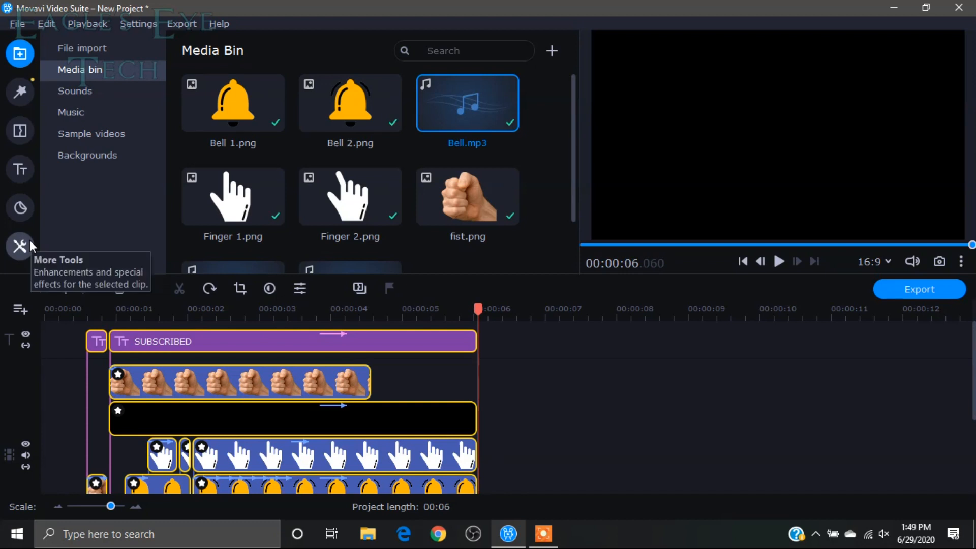
Add the Glitch intro video to the timeline after the subscribe animation and open it for editing
{"action": "left_click", "coordinate": [22, 94]}
{"action": "left_click", "coordinate": [26, 175]}
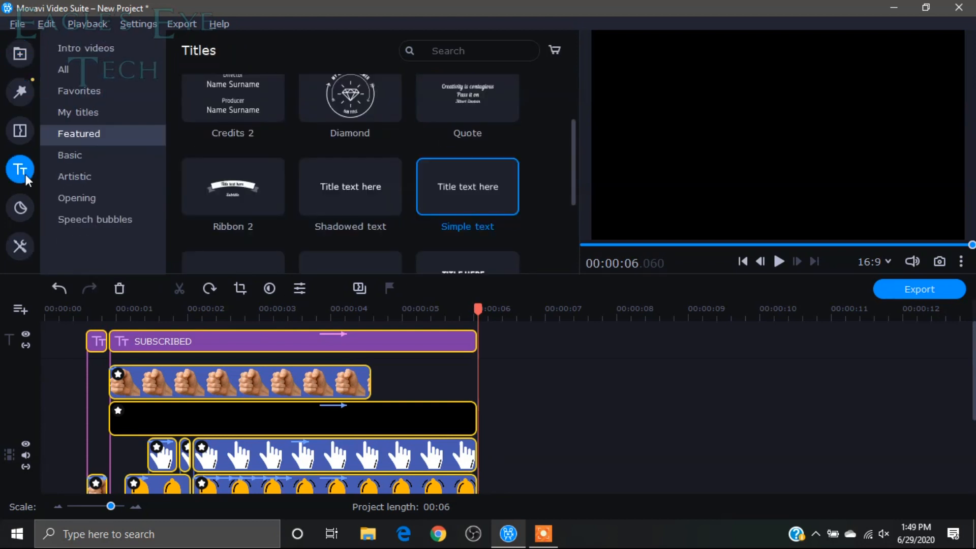
{"action": "left_click", "coordinate": [91, 47]}
{"action": "left_click_drag", "start_coordinate": [576, 116], "coordinate": [579, 198]}
{"action": "left_click_drag", "start_coordinate": [209, 119], "coordinate": [516, 422]}
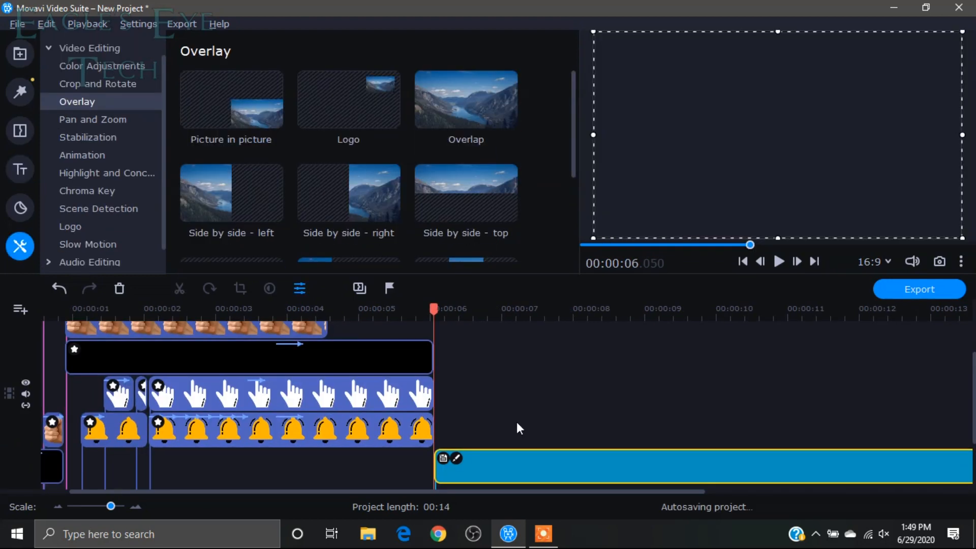
{"action": "scroll", "coordinate": [524, 482], "scroll_direction": "down", "scroll_amount": 1}
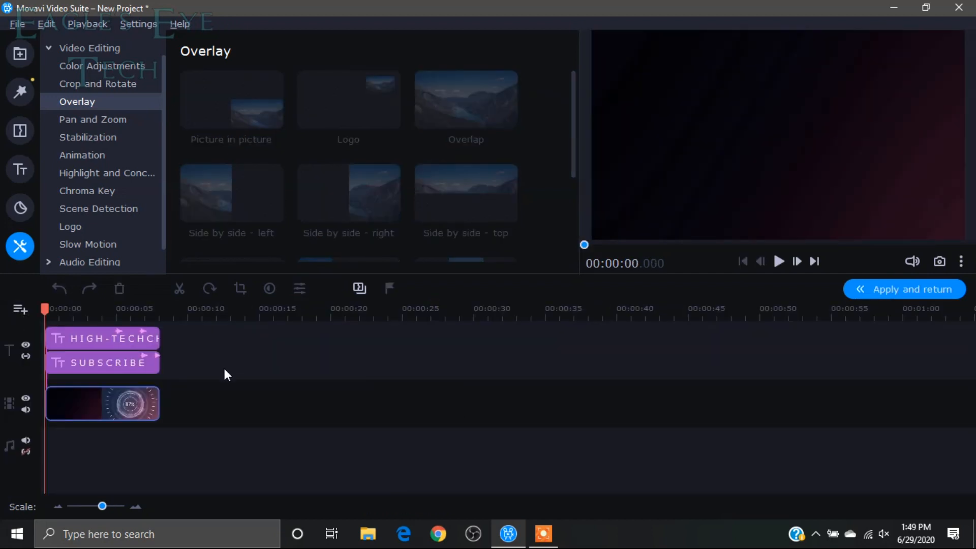
Delete the intro's two titles and video clip, and paste the copied subscribe animation clips in their place
{"action": "left_click_drag", "start_coordinate": [190, 438], "coordinate": [104, 334]}
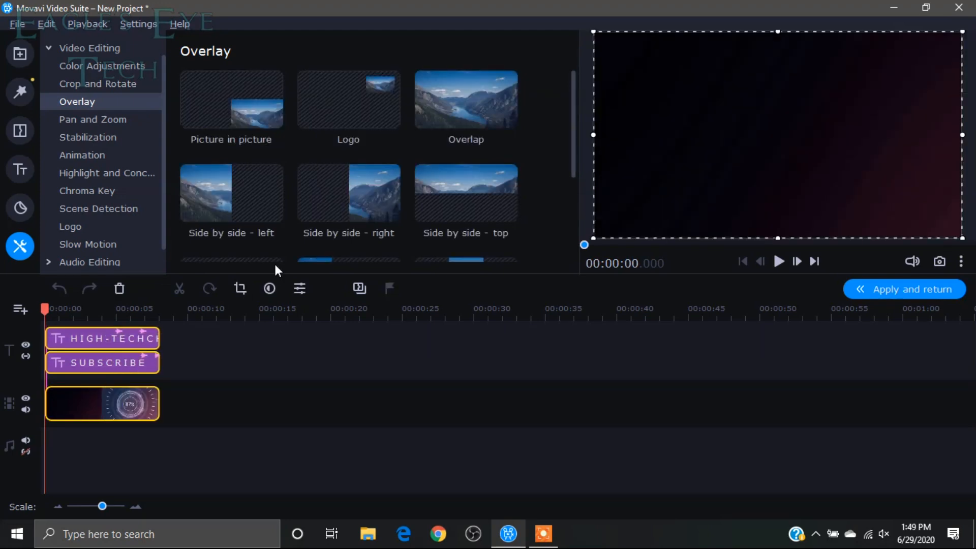
{"action": "left_click", "coordinate": [116, 292]}
{"action": "key", "text": "ctrl+v"}
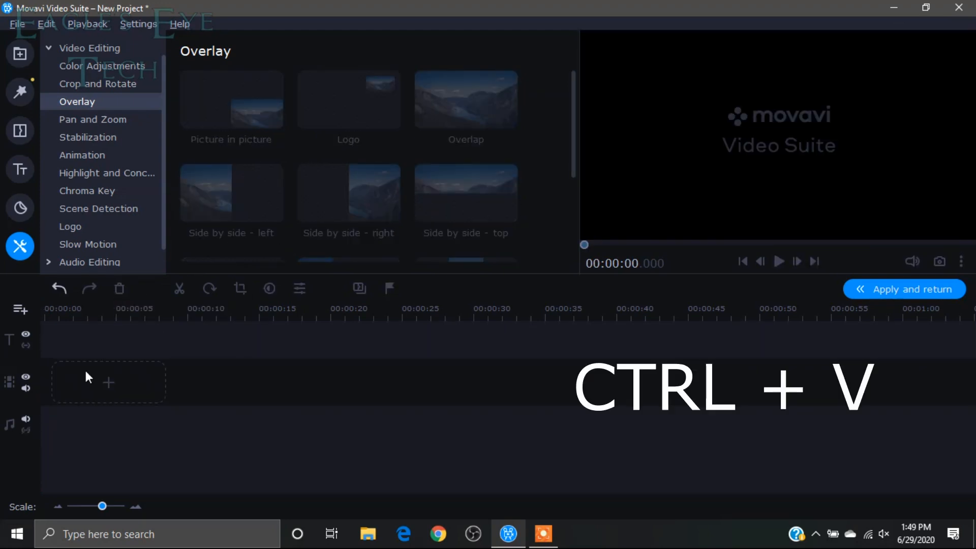
{"action": "right_click", "coordinate": [85, 372]}
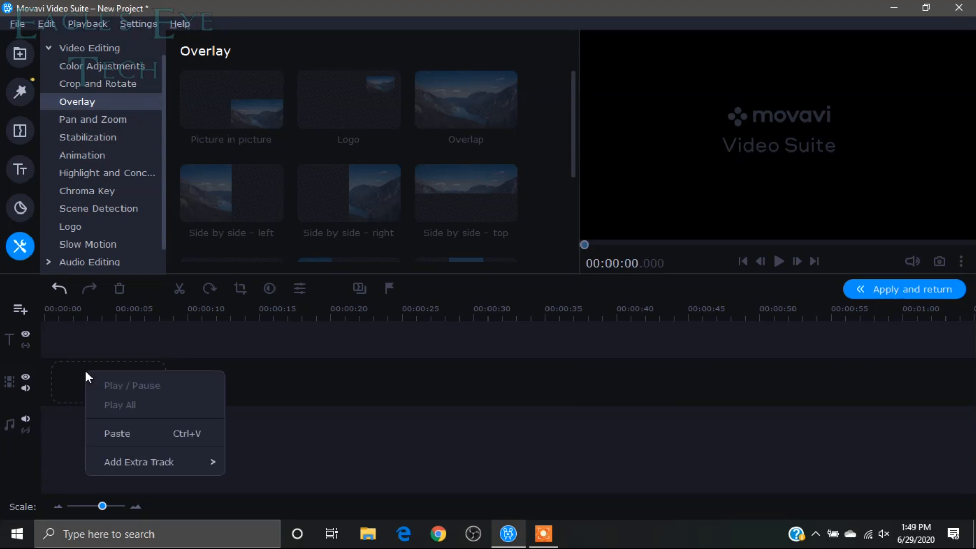
{"action": "left_click", "coordinate": [127, 433]}
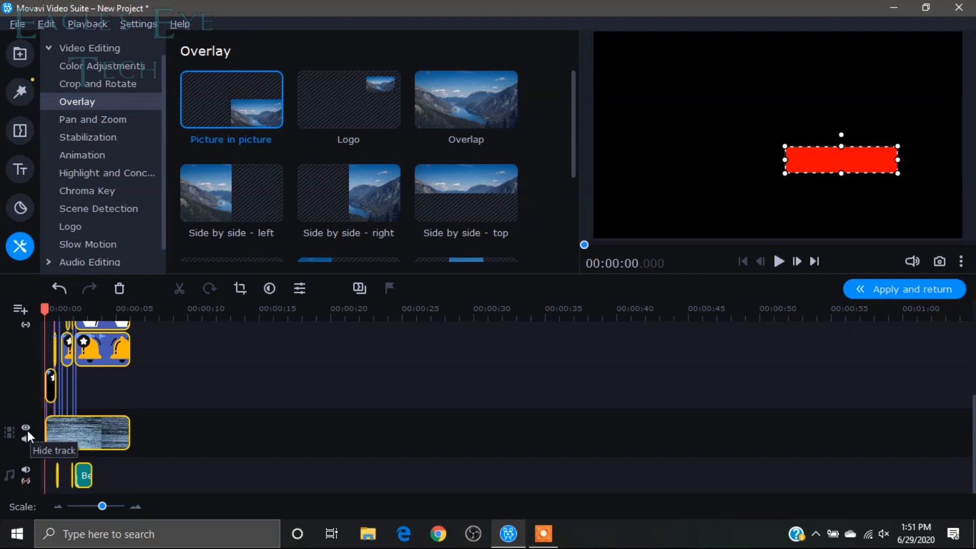
Hide the intro's main video track and apply the changes to return to the project timeline
{"action": "left_click", "coordinate": [28, 428]}
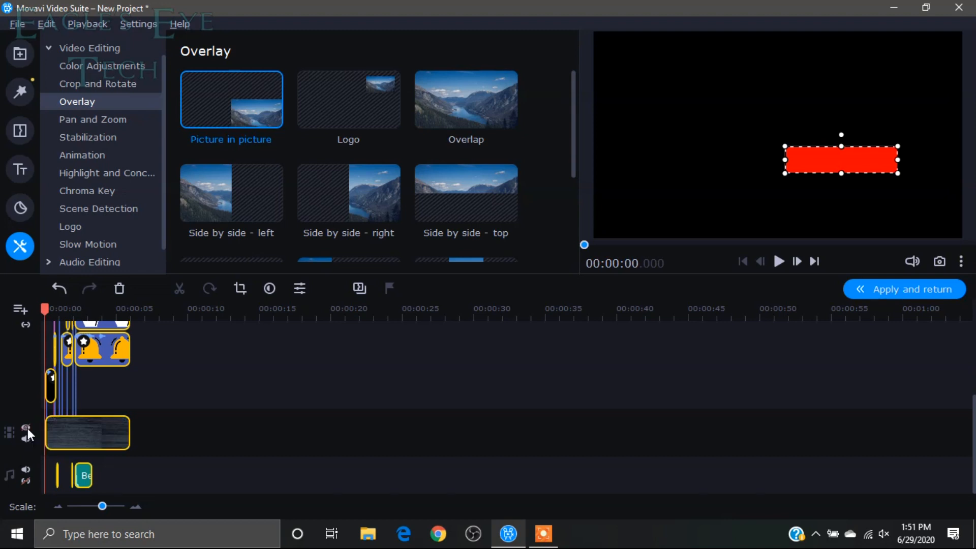
{"action": "left_click", "coordinate": [893, 297]}
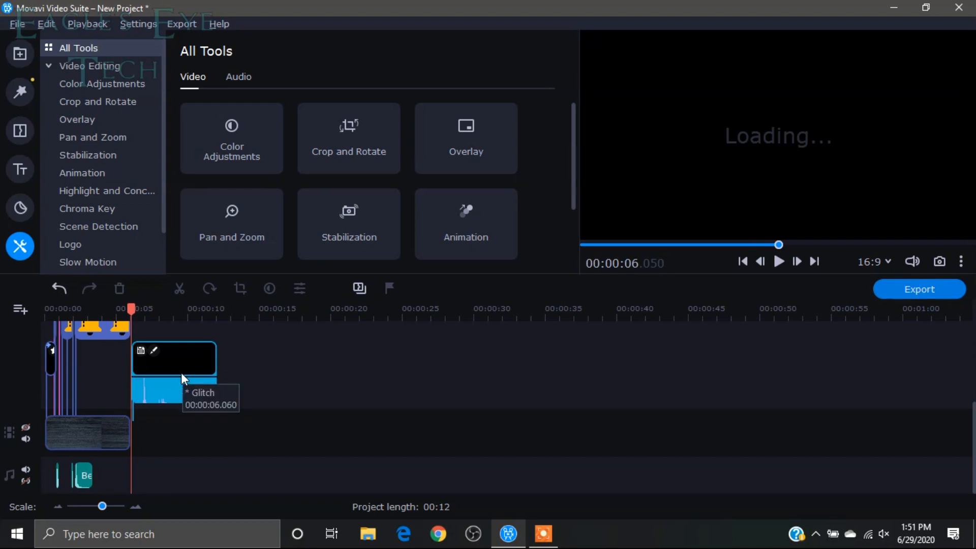
Save the edited intro video as a new preset named Subscribe and bell
{"action": "left_click", "coordinate": [140, 353]}
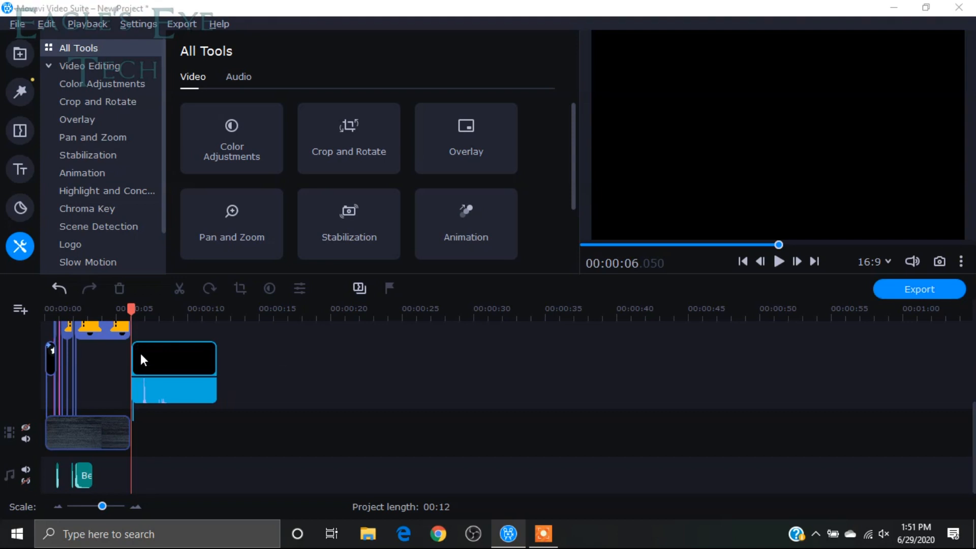
{"action": "double_click", "coordinate": [414, 246]}
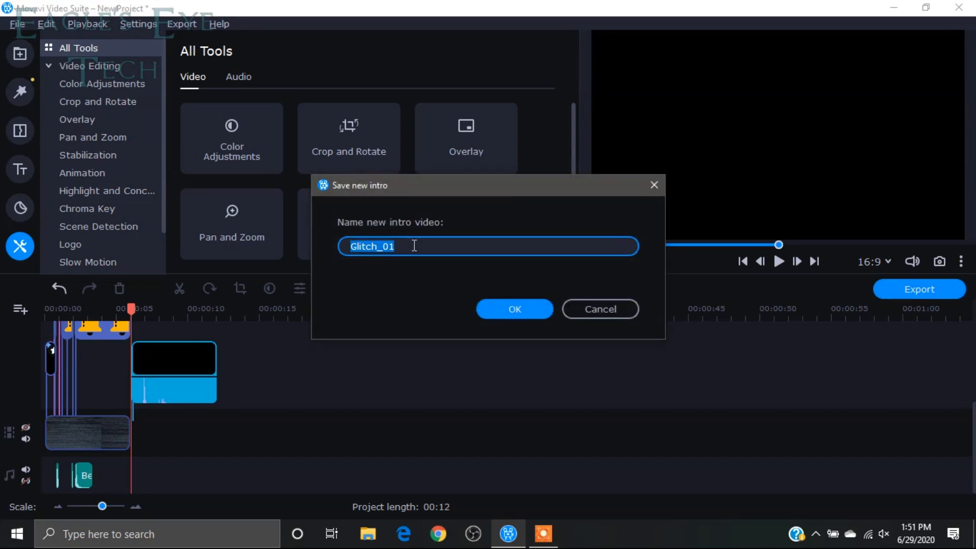
{"action": "key", "text": "BackSpace"}
{"action": "type", "text": "Subs"}
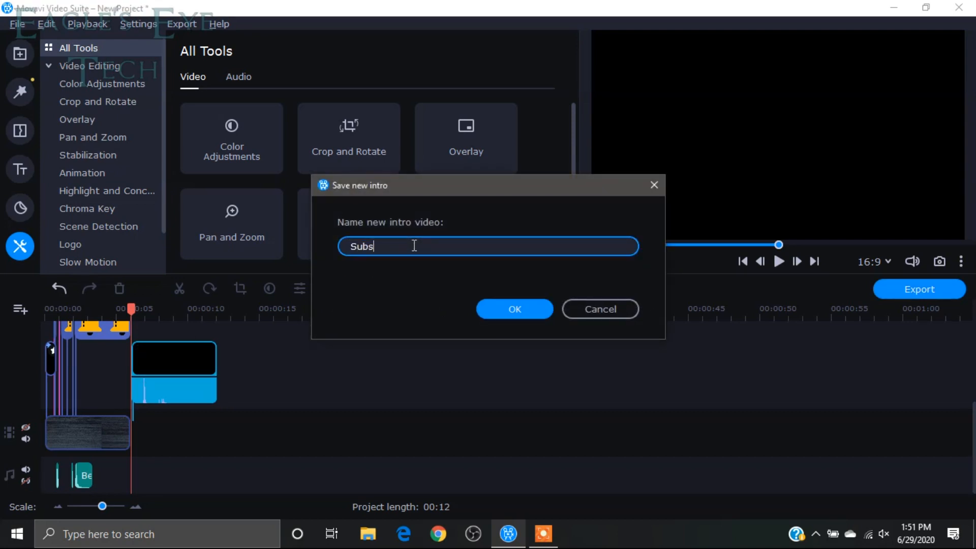
{"action": "type", "text": "cribe and bell"}
{"action": "left_click", "coordinate": [525, 307]}
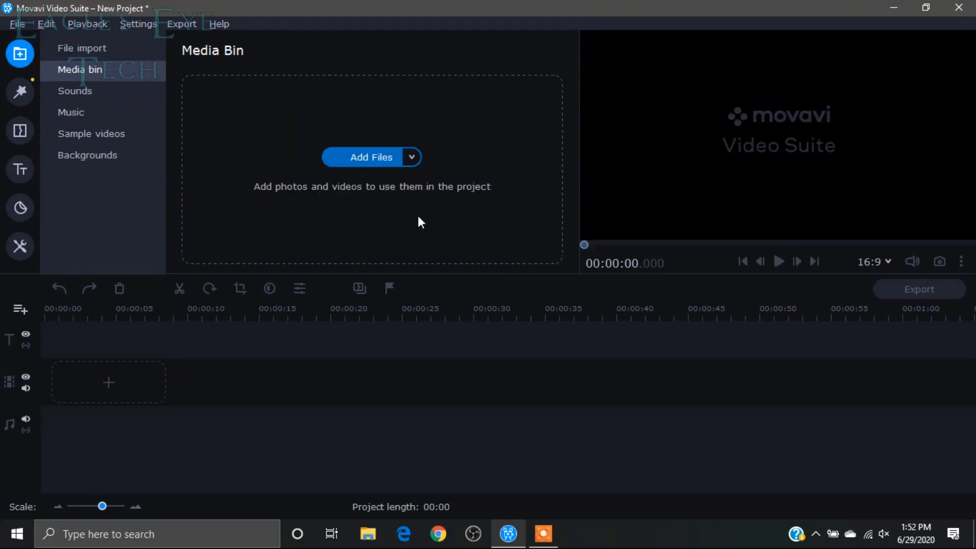
Import the "download video YouTube iPhone" video into the new project and mute its audio on the timeline
{"action": "left_click", "coordinate": [374, 161]}
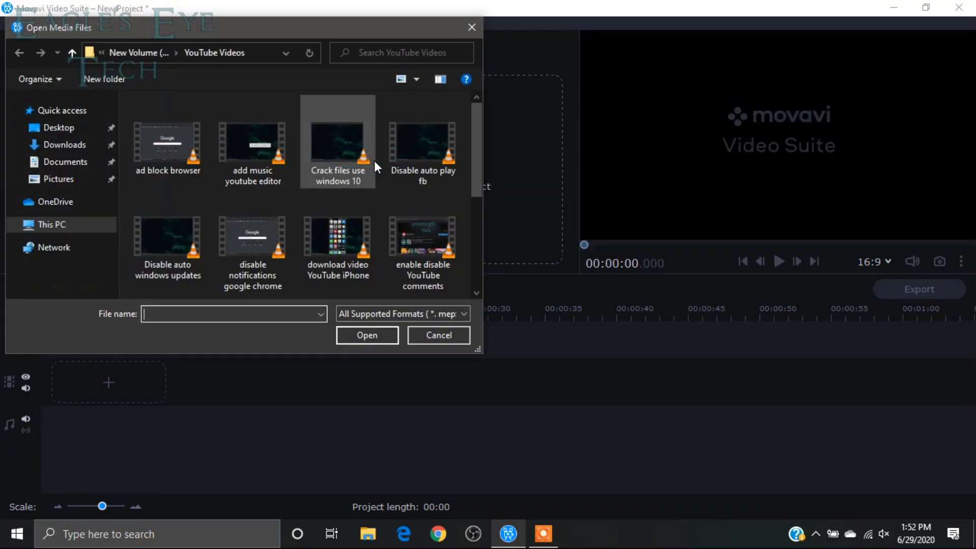
{"action": "scroll", "coordinate": [375, 161], "scroll_direction": "down", "scroll_amount": 3}
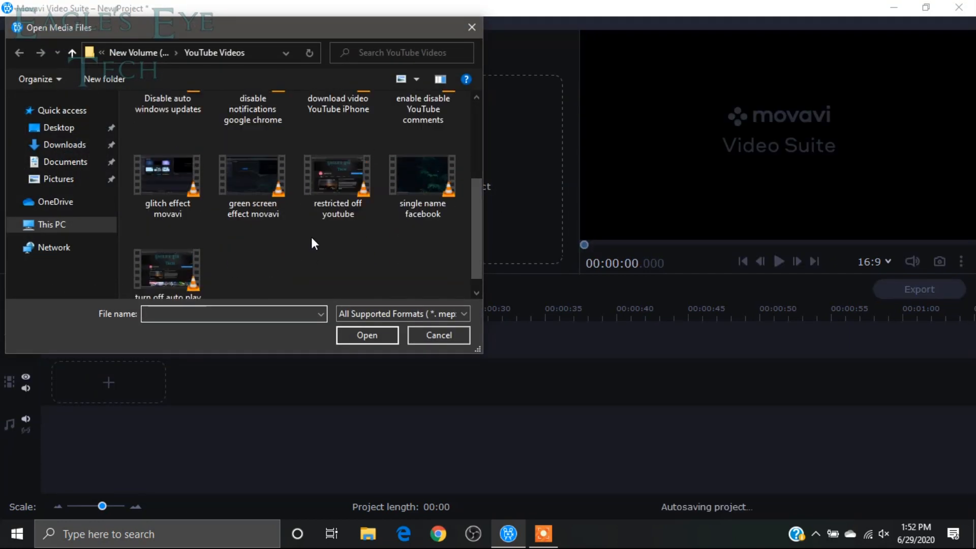
{"action": "double_click", "coordinate": [328, 101]}
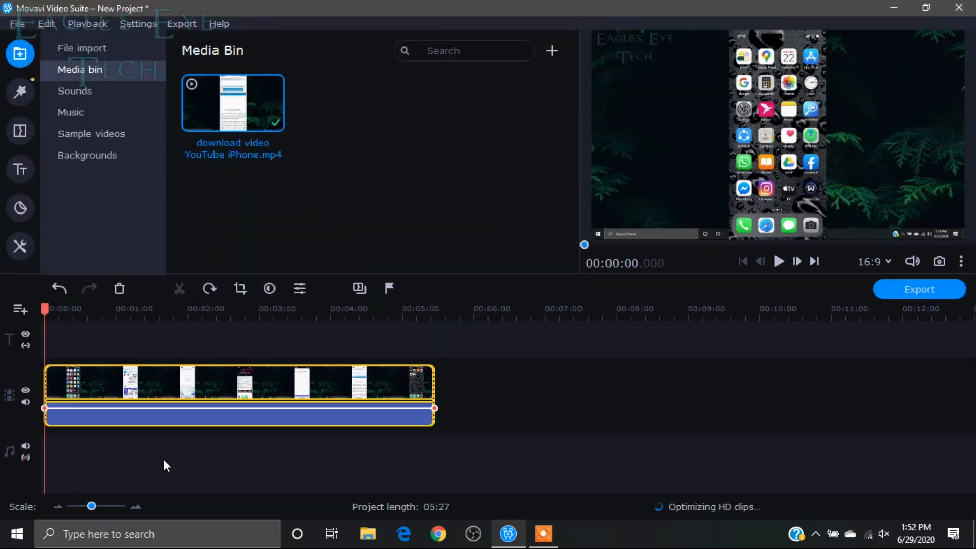
{"action": "left_click", "coordinate": [142, 422]}
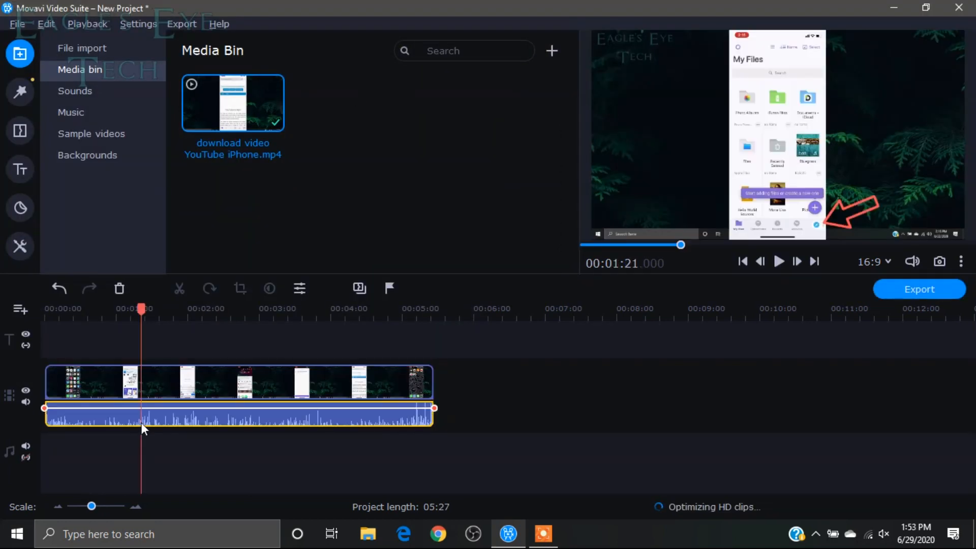
{"action": "double_click", "coordinate": [102, 418]}
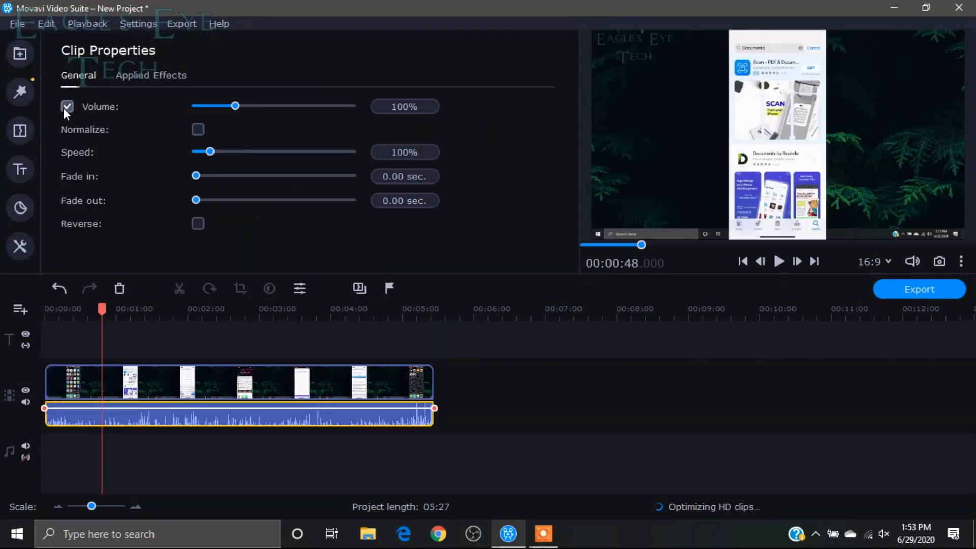
{"action": "left_click", "coordinate": [67, 106]}
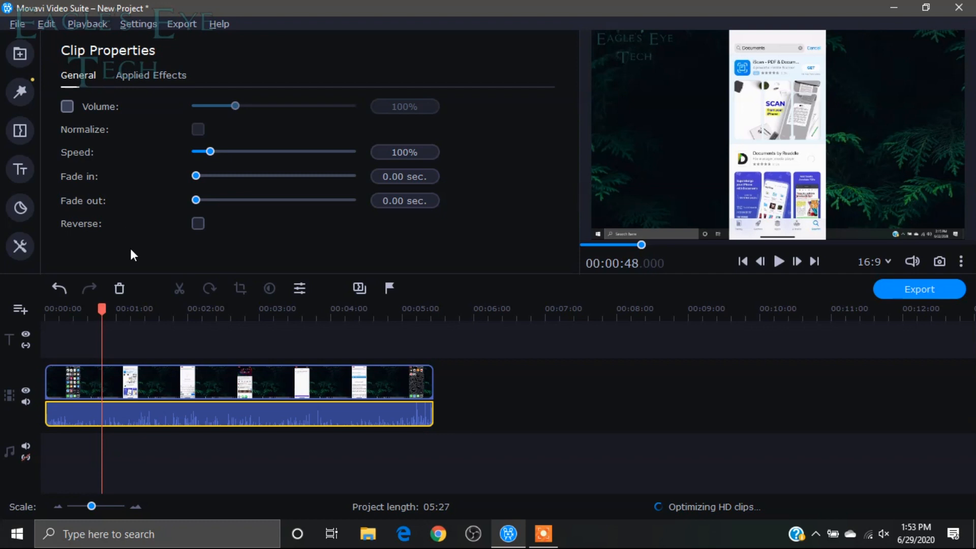
Add the saved Subscribe and bell intro preset to the timeline with the imported video
{"action": "left_click_drag", "start_coordinate": [106, 314], "coordinate": [59, 302]}
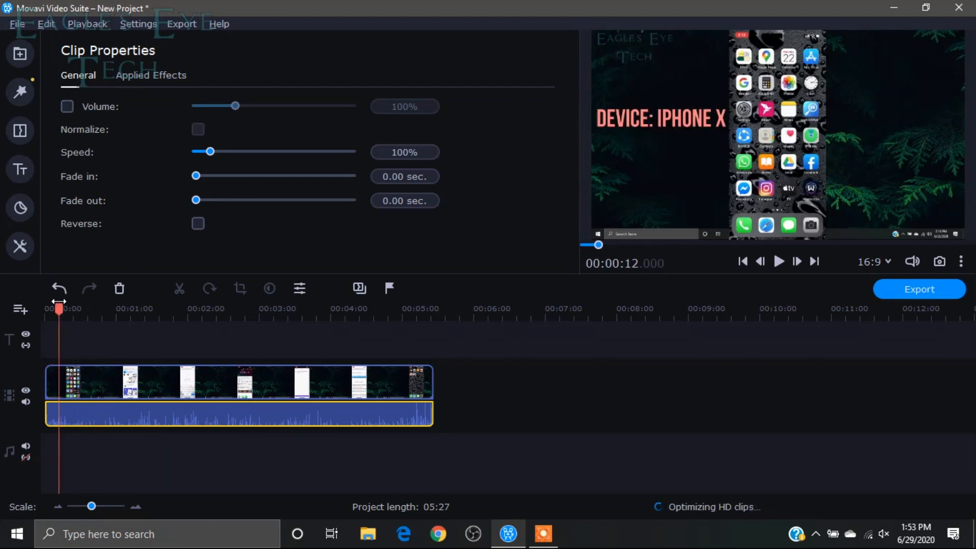
{"action": "left_click", "coordinate": [20, 171]}
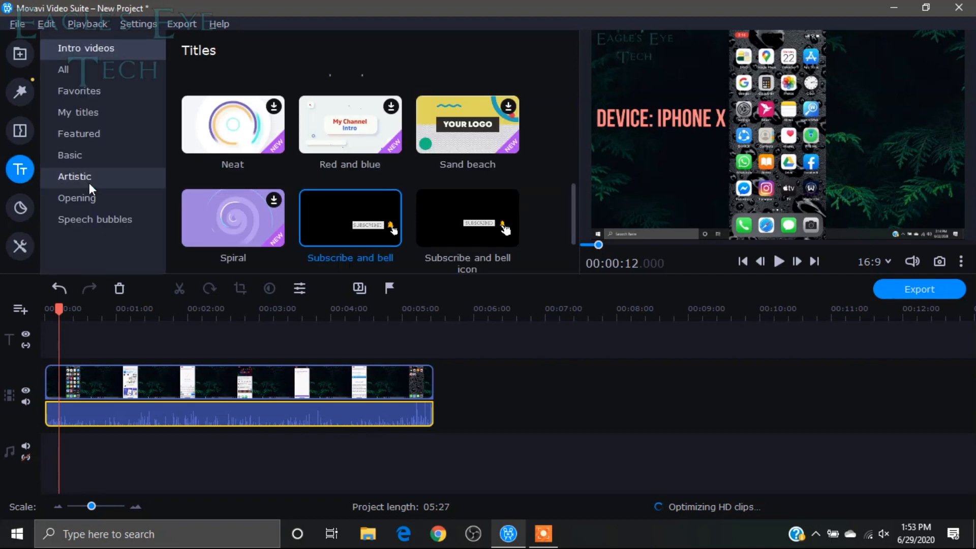
{"action": "double_click", "coordinate": [326, 230]}
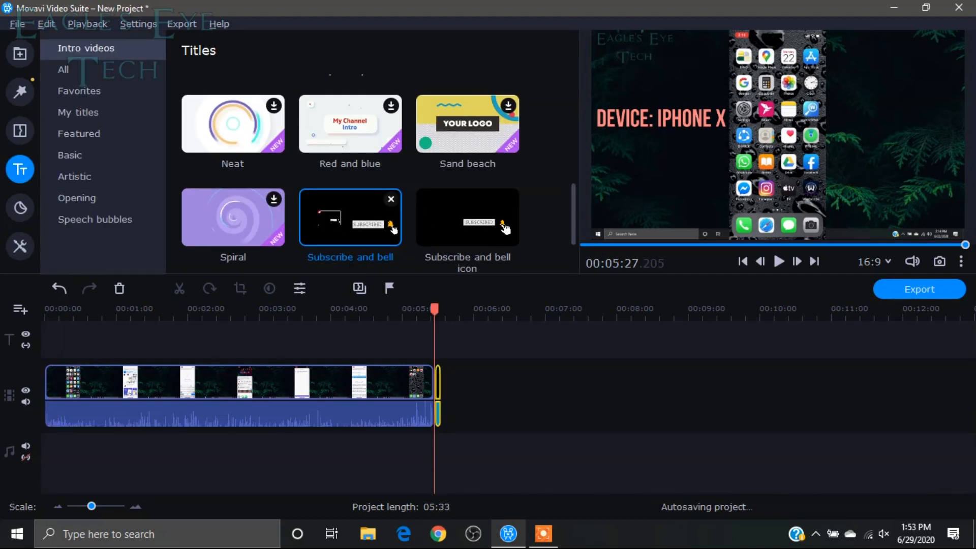
{"action": "left_click_drag", "start_coordinate": [154, 280], "coordinate": [66, 351]}
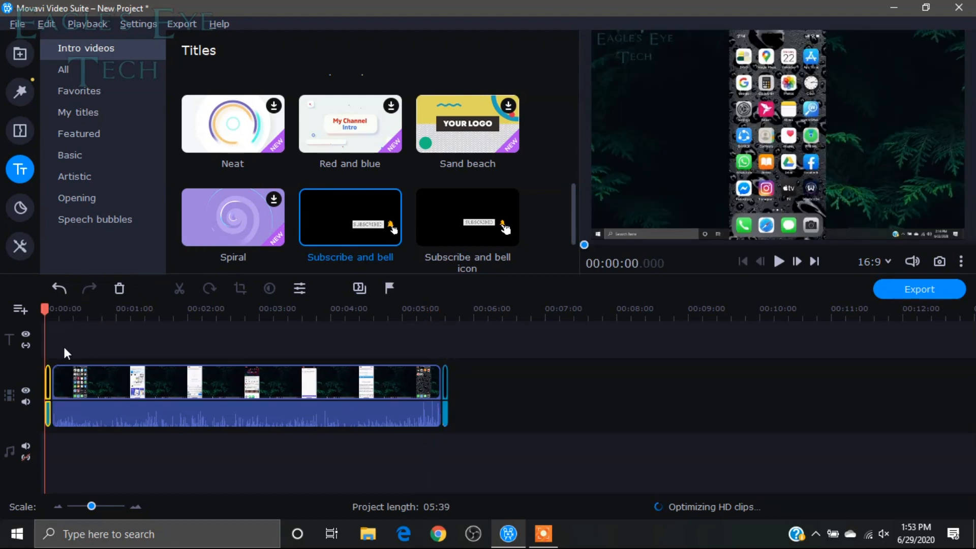
Move the Subscribe and bell clip onto the overlay track above the video, starting at about 21 seconds
{"action": "left_click_drag", "start_coordinate": [92, 506], "coordinate": [100, 507]}
{"action": "left_click_drag", "start_coordinate": [69, 385], "coordinate": [146, 385]}
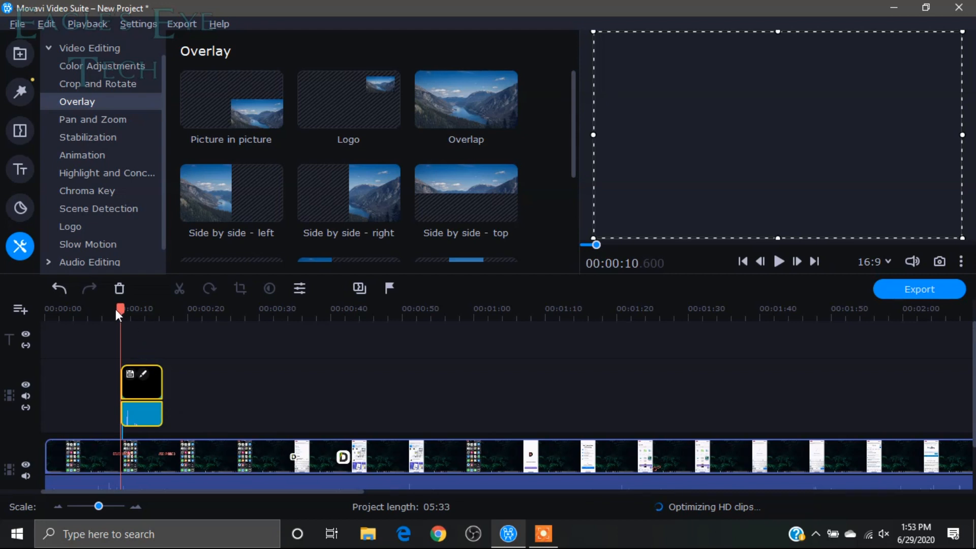
{"action": "left_click_drag", "start_coordinate": [150, 389], "coordinate": [225, 397]}
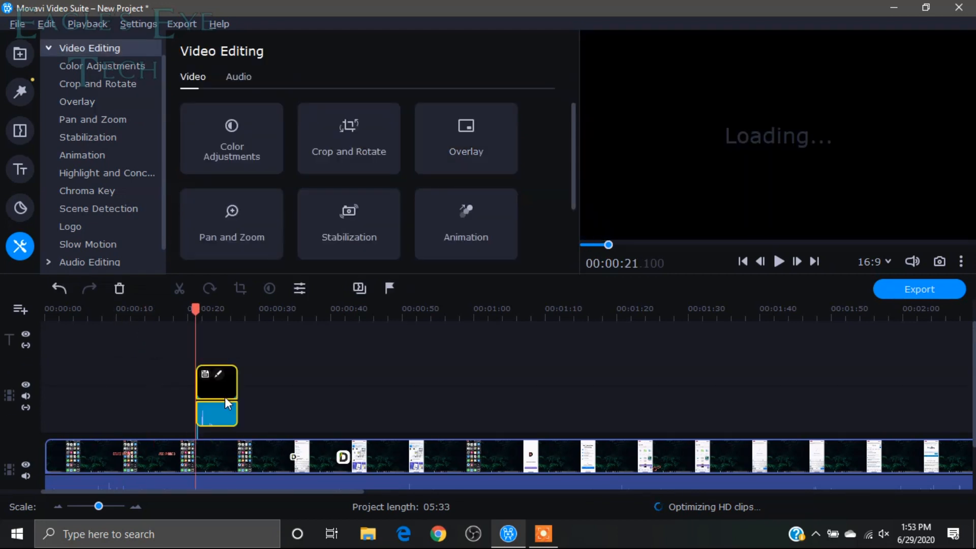
{"action": "scroll", "coordinate": [468, 377], "scroll_direction": "down", "scroll_amount": 1}
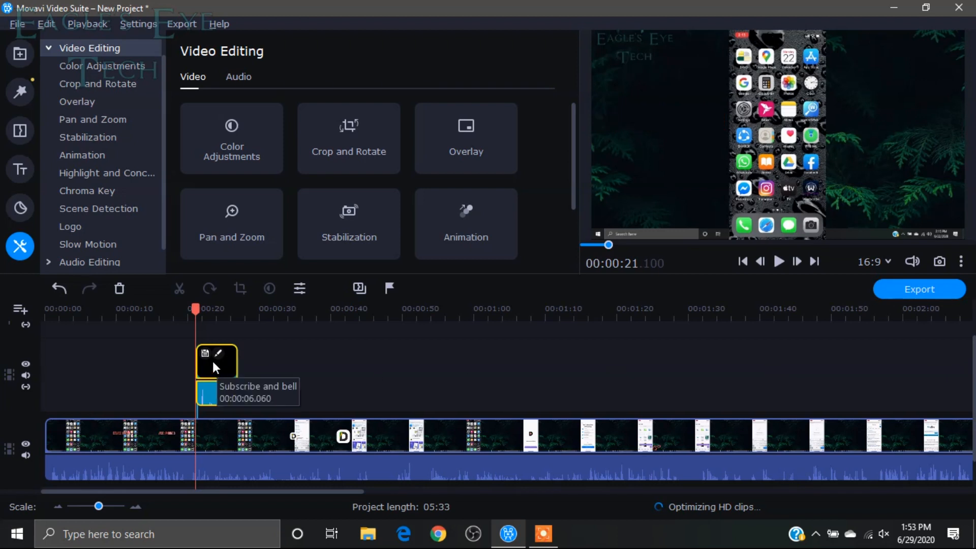
Play back the timeline across the Subscribe and bell clip to check the animation over the video
{"action": "left_click_drag", "start_coordinate": [196, 304], "coordinate": [134, 313]}
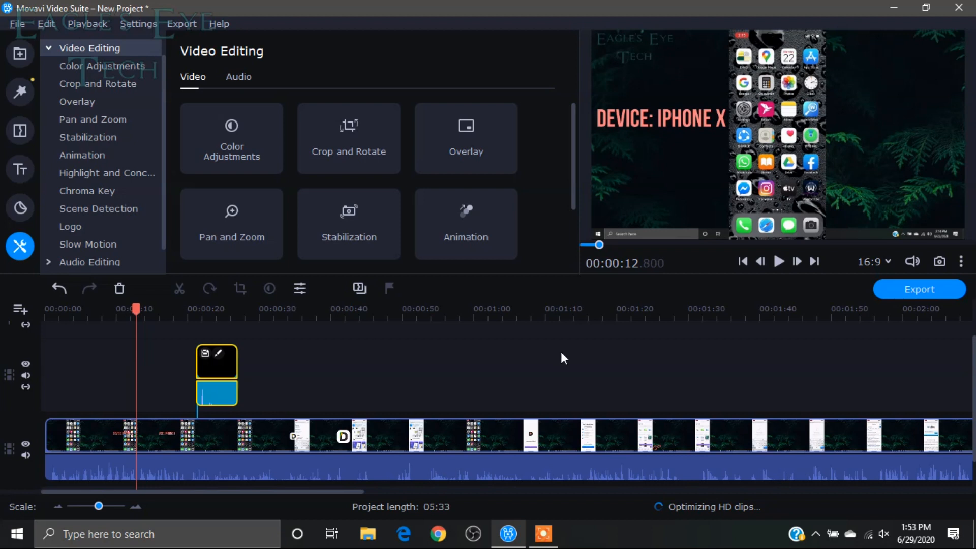
{"action": "left_click_drag", "start_coordinate": [136, 311], "coordinate": [170, 322]}
{"action": "left_click", "coordinate": [779, 262]}
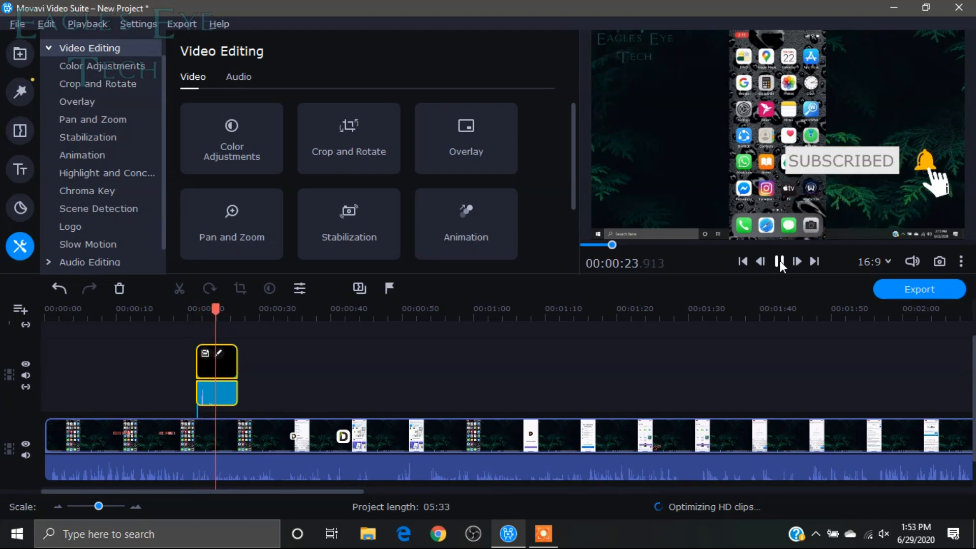
{"action": "left_click", "coordinate": [779, 262]}
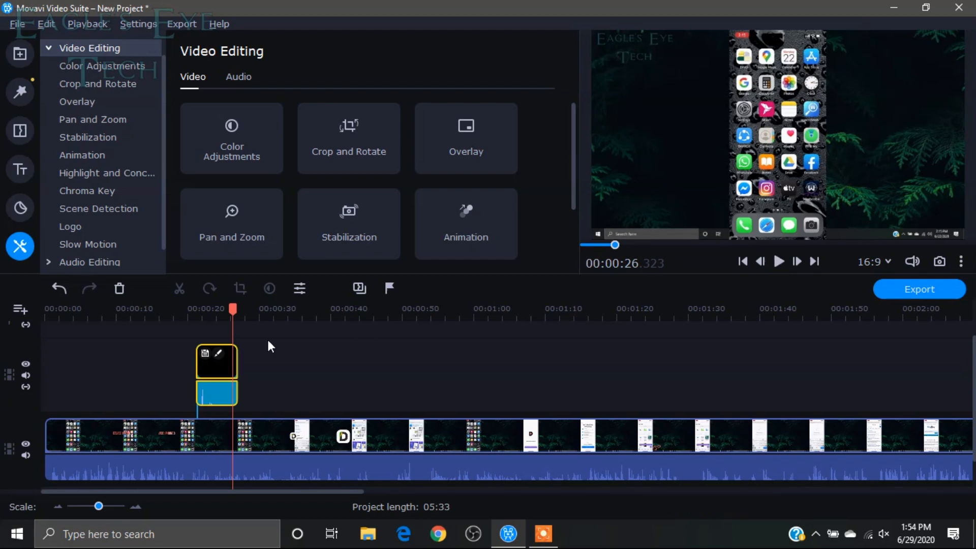
Try the Picture in picture overlay layout on the Subscribe and bell clip, and switch it back to Overlap
{"action": "double_click", "coordinate": [225, 368]}
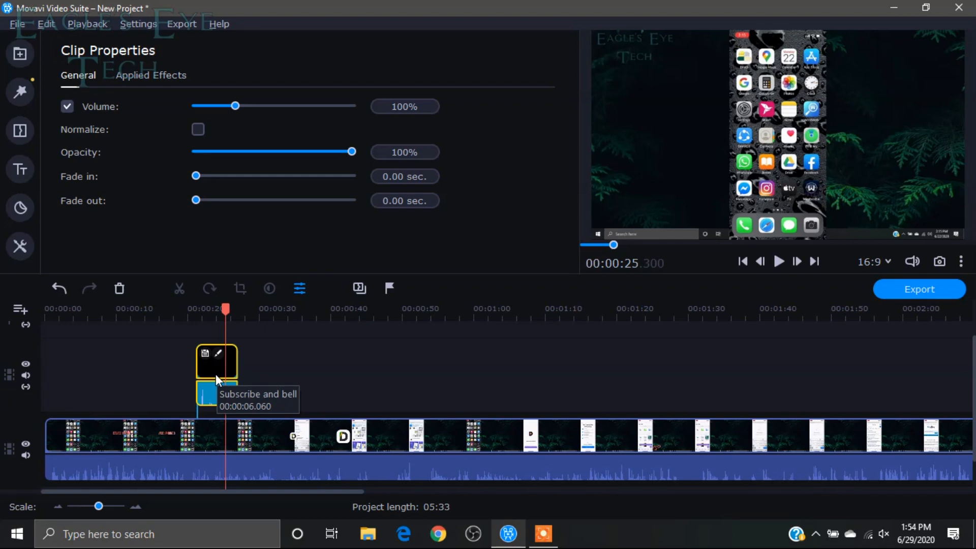
{"action": "right_click", "coordinate": [216, 375]}
{"action": "mouse_move", "coordinate": [331, 229]}
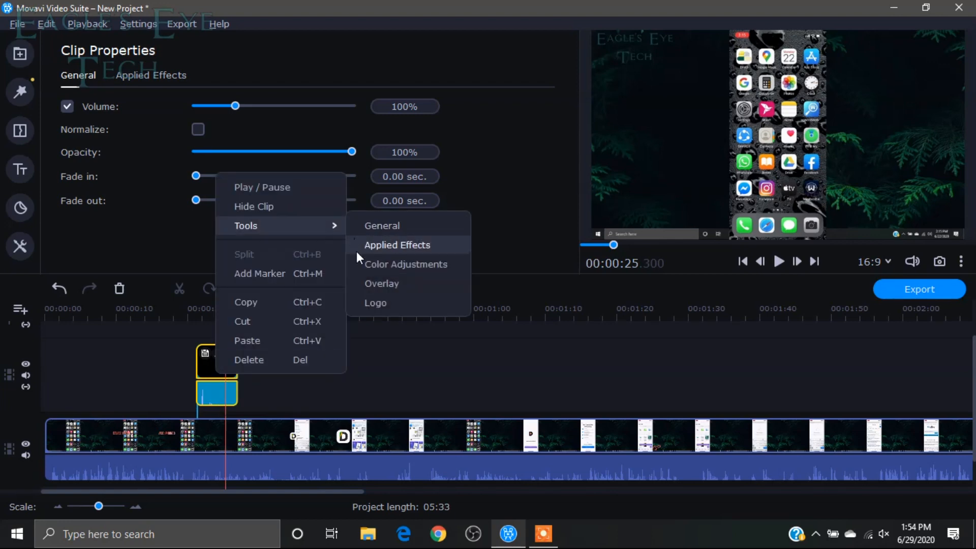
{"action": "left_click", "coordinate": [379, 283]}
{"action": "left_click", "coordinate": [221, 112]}
{"action": "left_click_drag", "start_coordinate": [230, 309], "coordinate": [206, 309]}
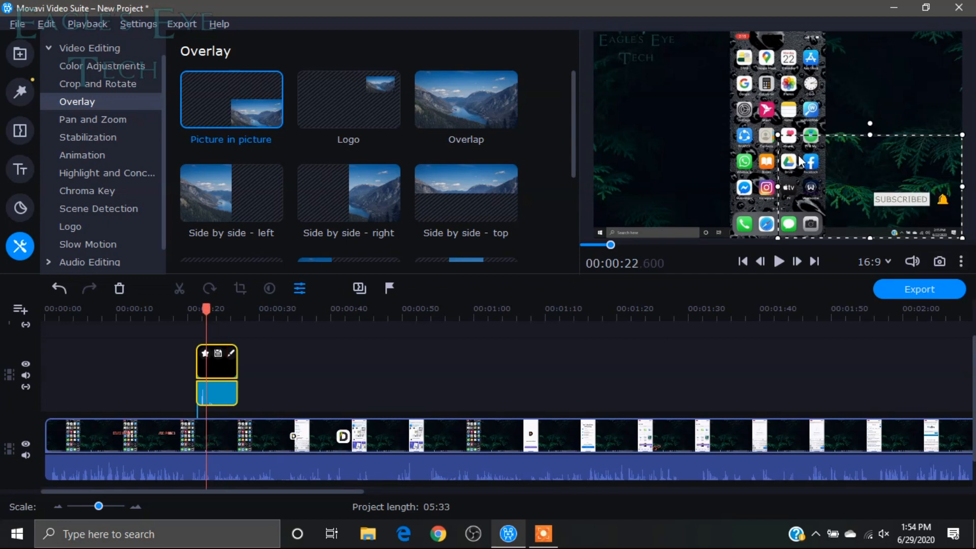
{"action": "left_click", "coordinate": [437, 96]}
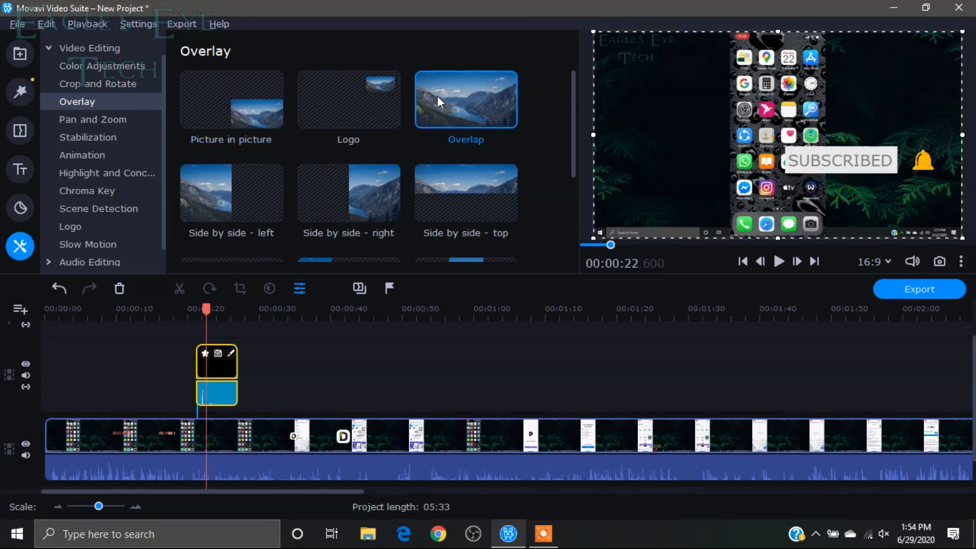